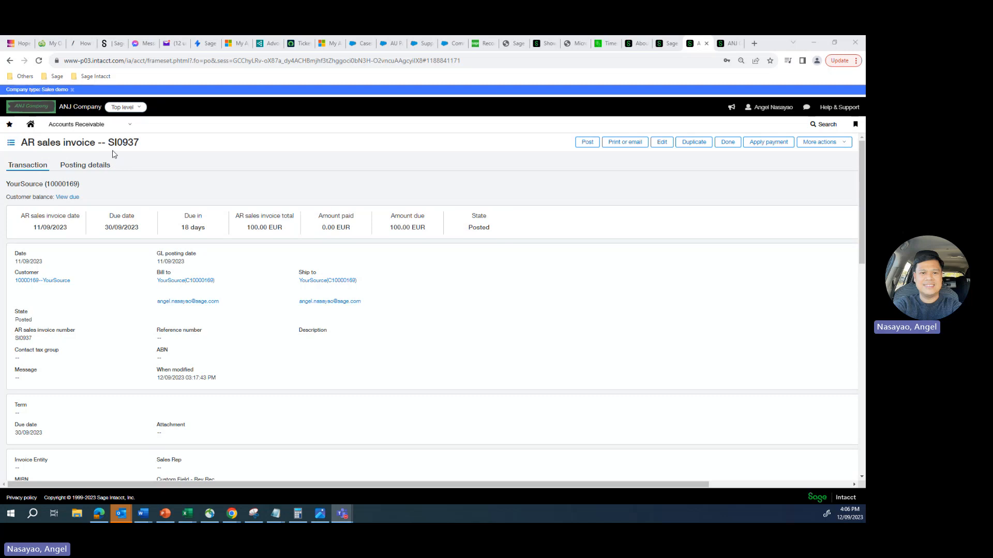
# Examine the transaction currency and base currency of the open AR sales invoice.
pyautogui.scroll(-5, 129, 281)
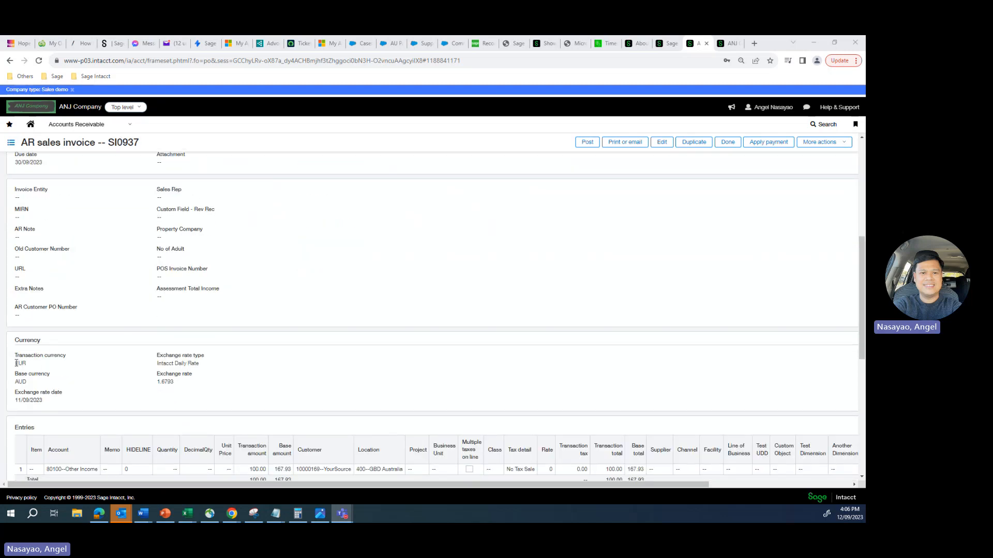
pyautogui.moveTo(16, 363); pyautogui.dragTo(45, 366)
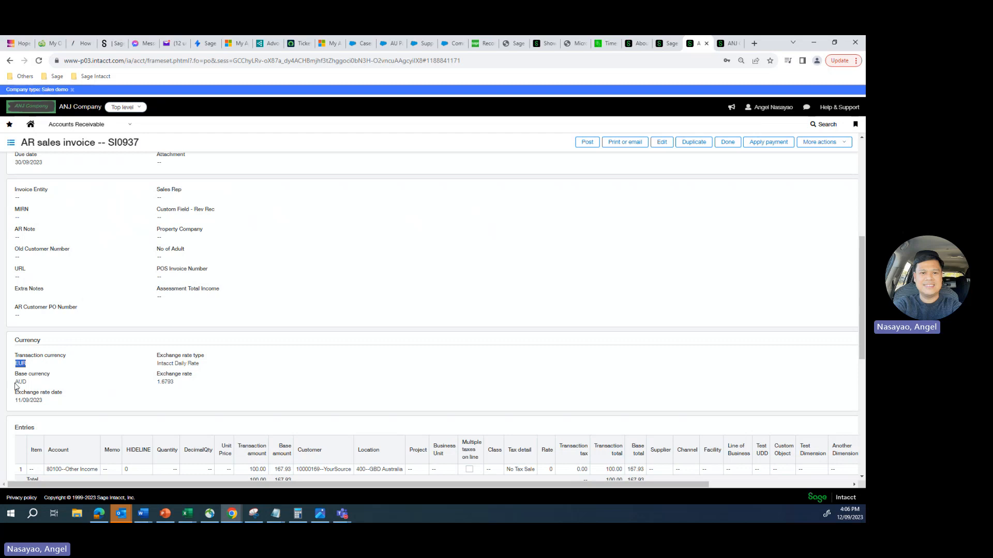
pyautogui.moveTo(16, 382); pyautogui.dragTo(28, 382)
pyautogui.scroll(4, 127, 326)
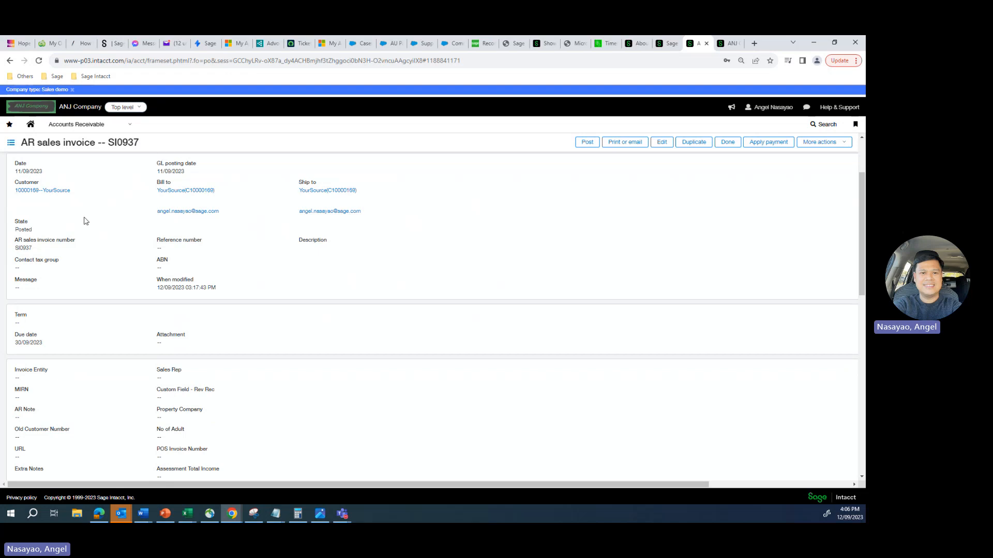
pyautogui.scroll(-3, 71, 323)
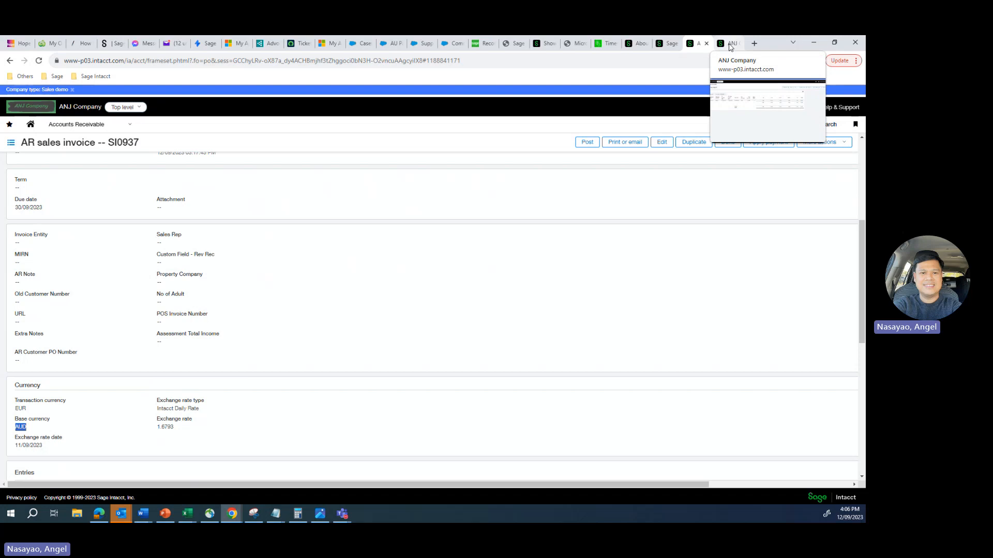
# Open a new Accounts Receivable receive payment form in a duplicate of the invoice page.
pyautogui.rightClick(695, 45)
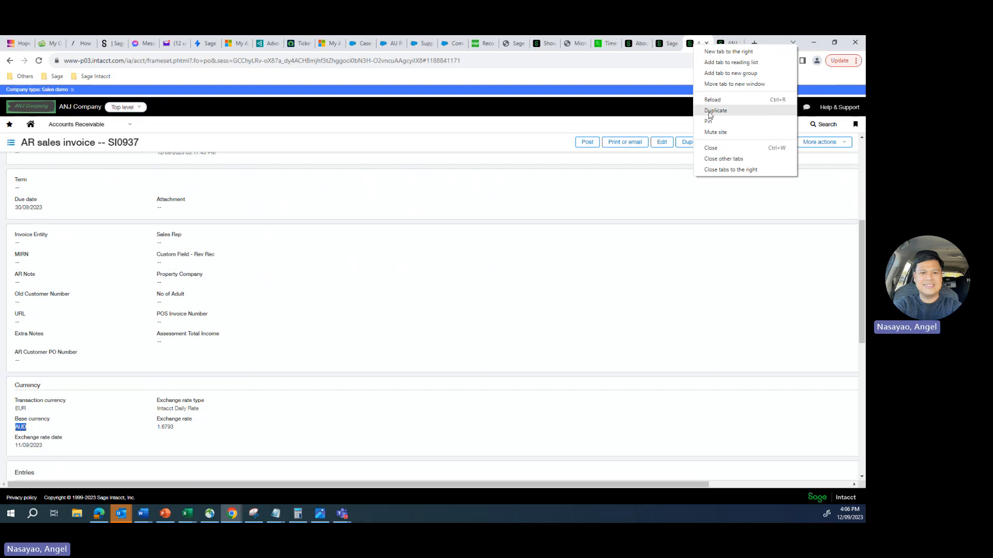
pyautogui.click(715, 110)
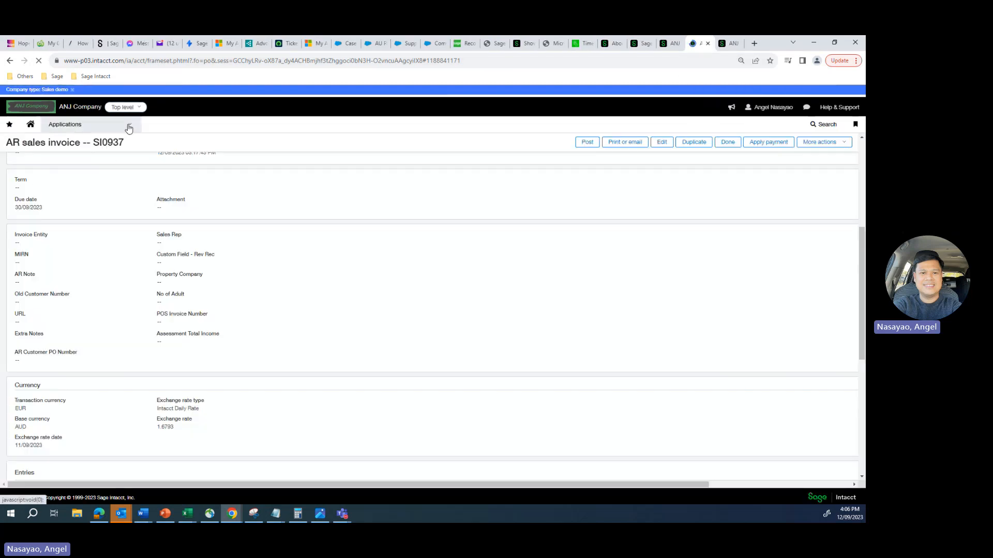
pyautogui.click(128, 126)
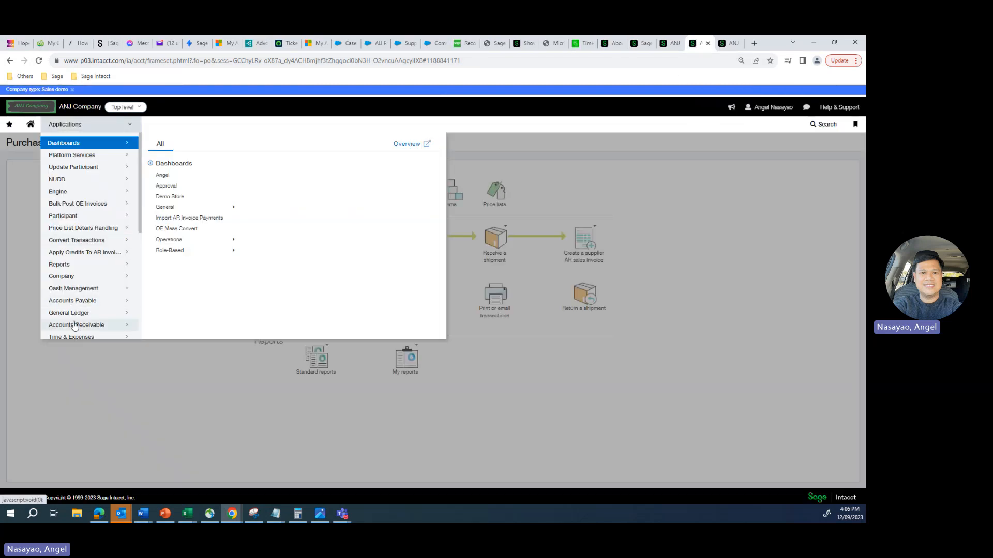
pyautogui.moveTo(75, 325)
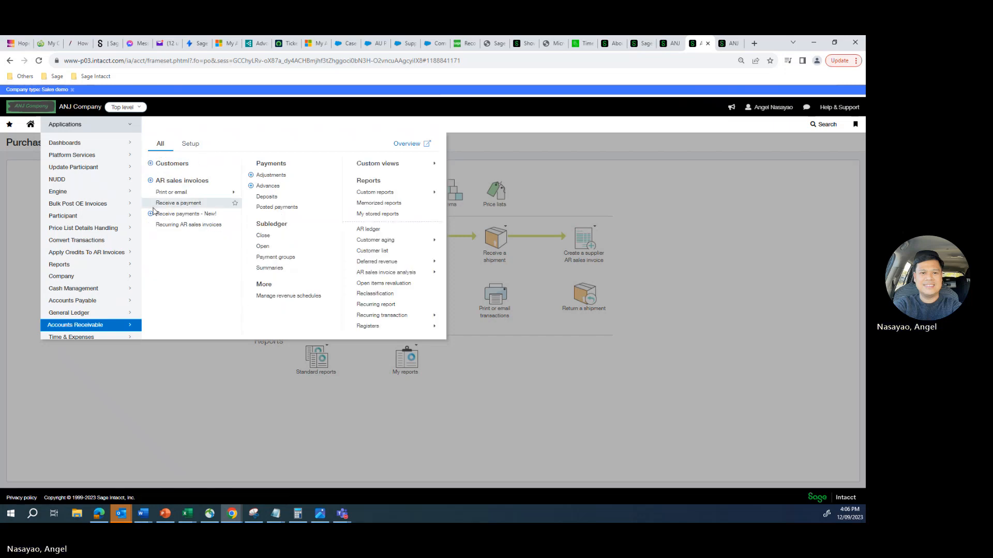
pyautogui.click(153, 214)
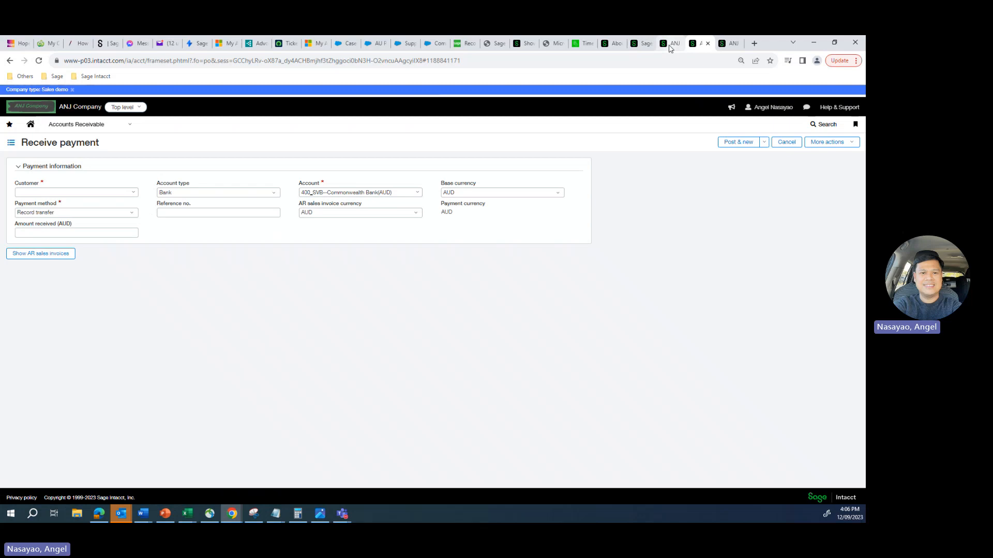
# Open the Cash Management cheque accounts list in another duplicate of the invoice page.
pyautogui.click(669, 45)
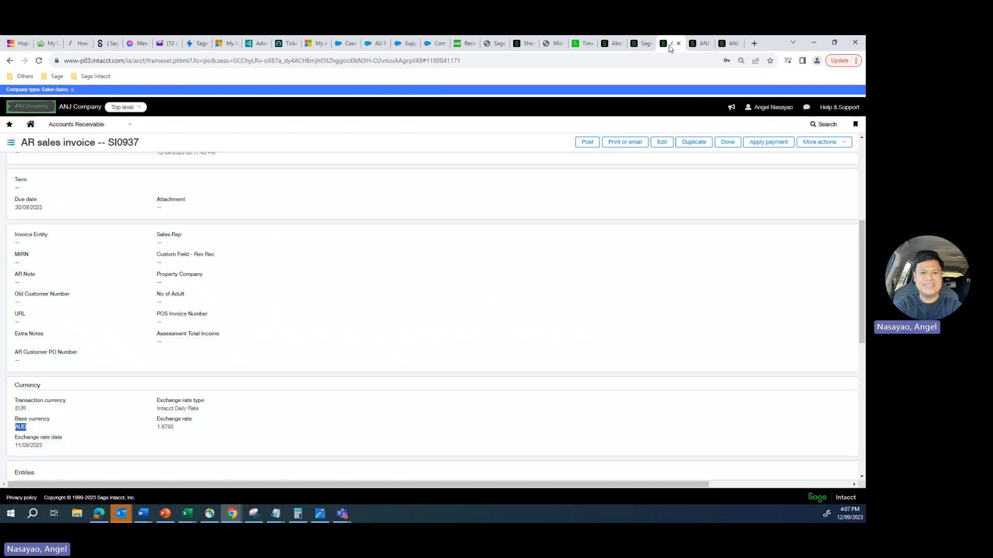
pyautogui.rightClick(669, 46)
pyautogui.click(690, 107)
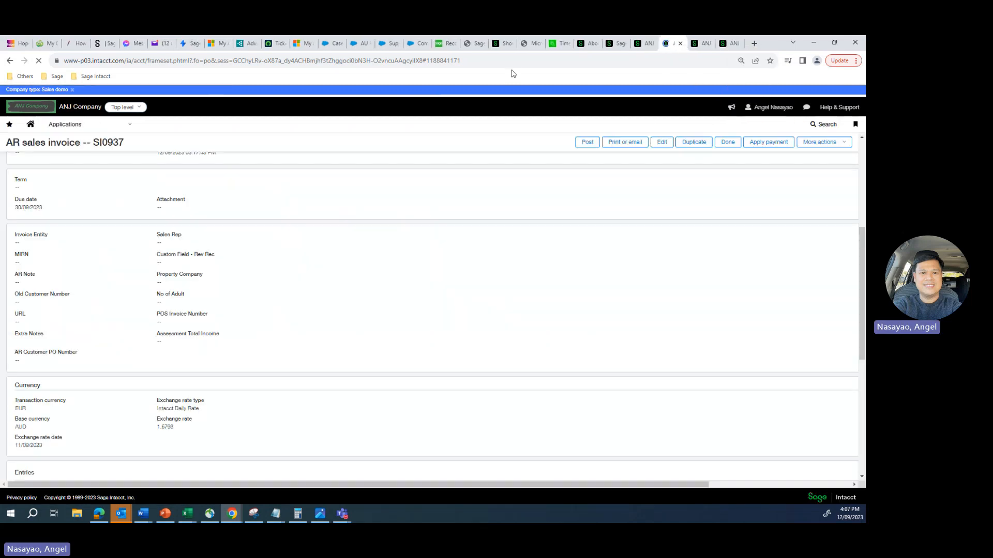
pyautogui.click(130, 124)
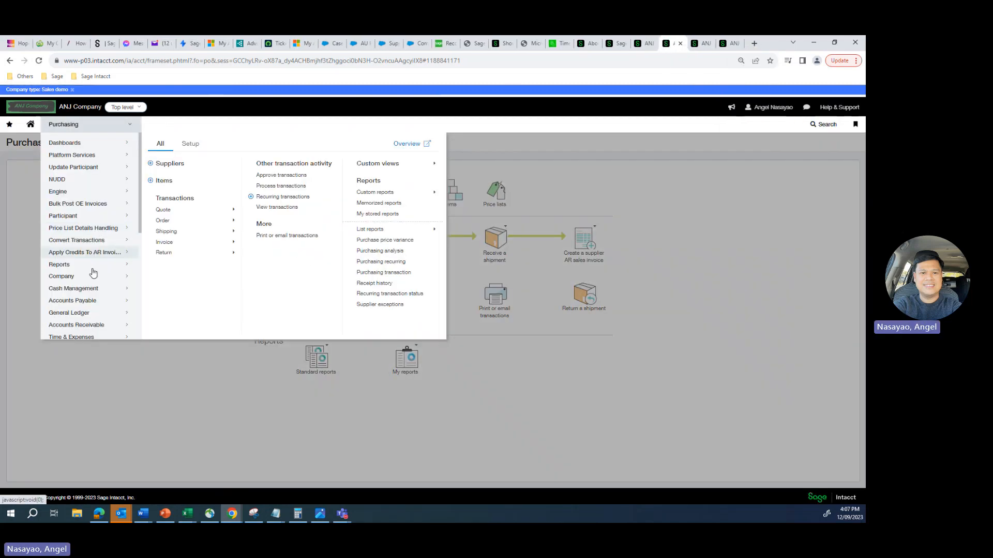
pyautogui.moveTo(83, 288)
pyautogui.click(165, 187)
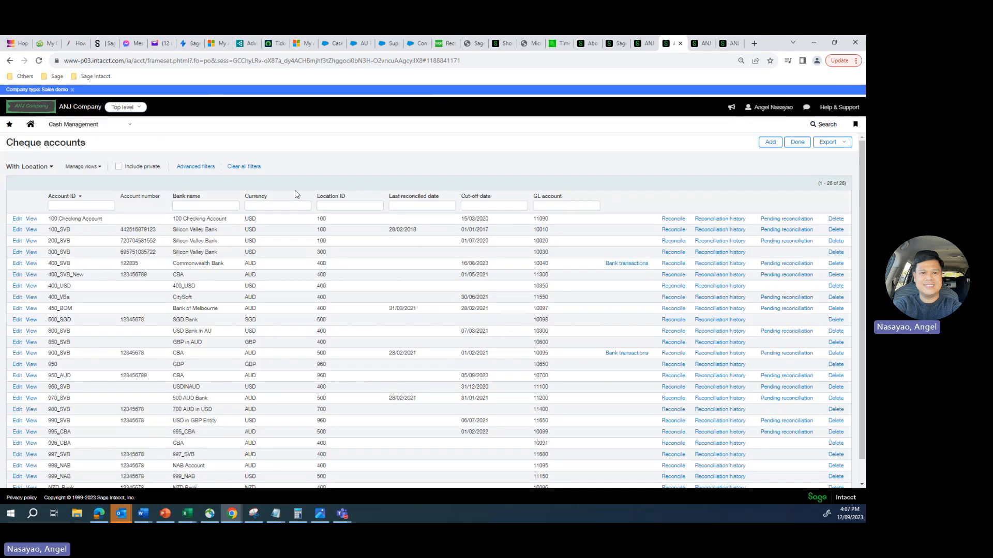
# Sort the cheque accounts by Location ID and highlight the account ID of USD Bank in AU.
pyautogui.click(324, 196)
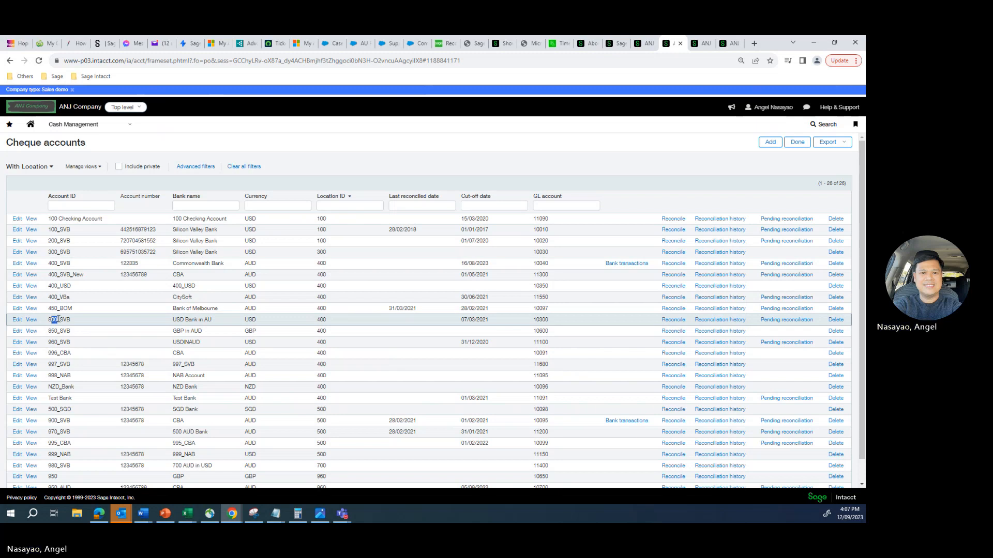
pyautogui.moveTo(59, 319); pyautogui.dragTo(72, 322)
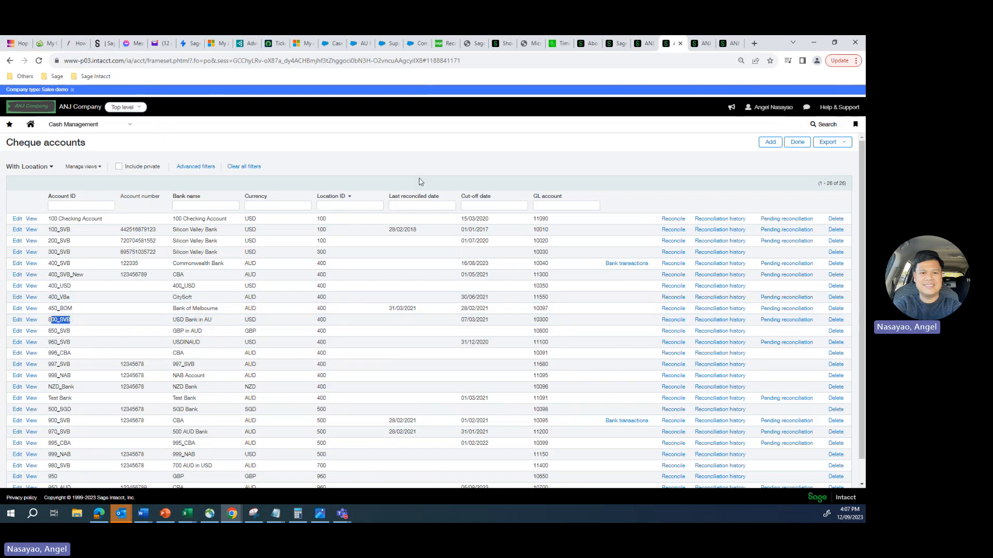
# Check the payment form's base currency options and view the cheque account details of USD Bank in AU.
pyautogui.click(702, 44)
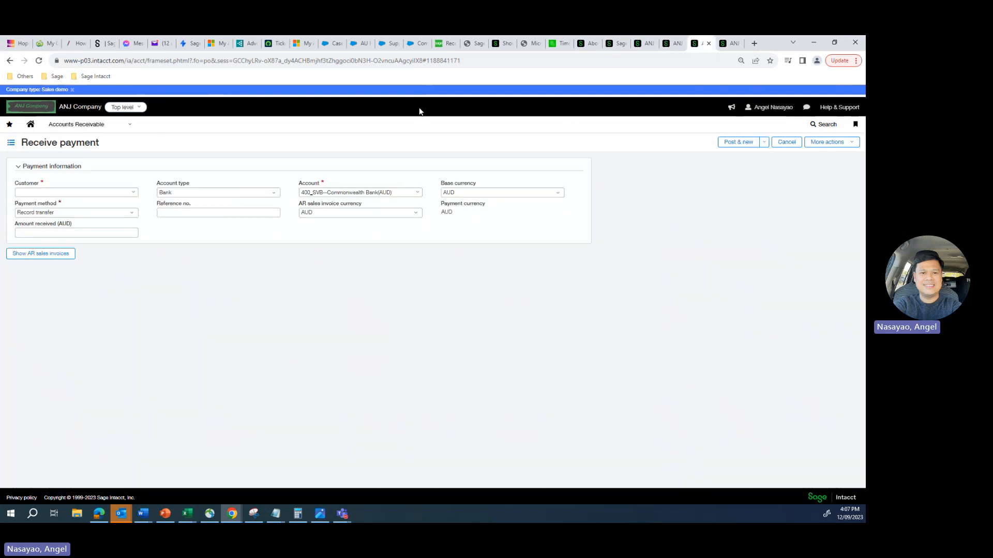
pyautogui.click(454, 195)
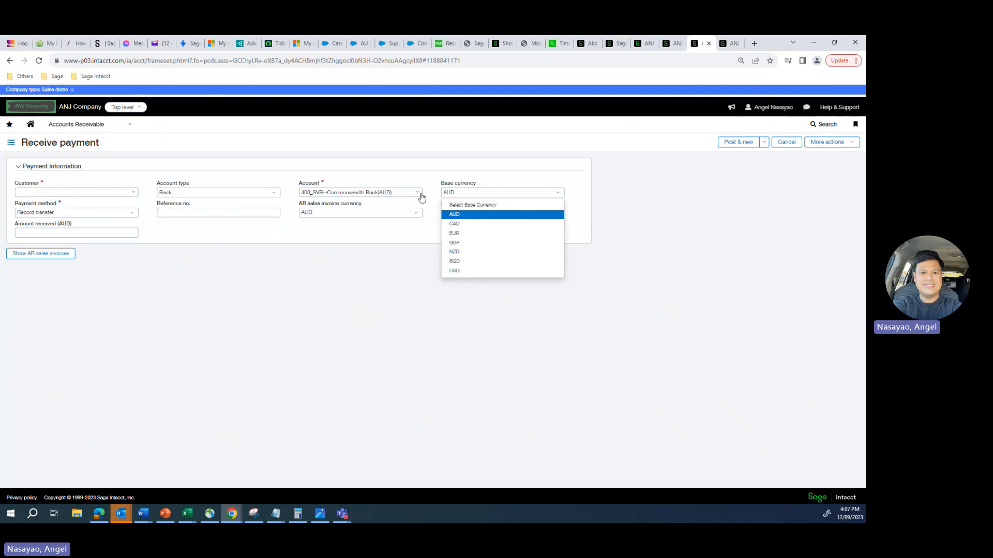
pyautogui.click(674, 45)
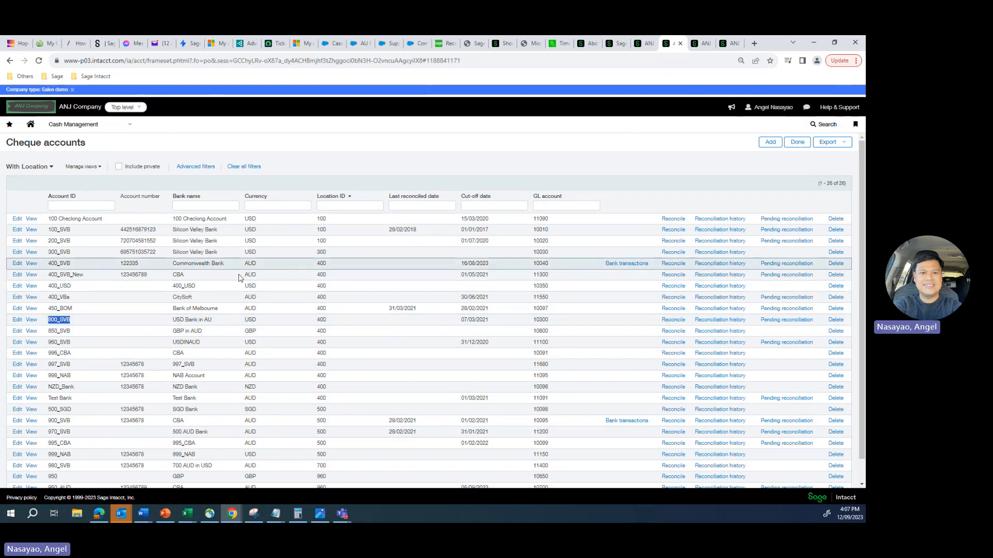
pyautogui.click(31, 321)
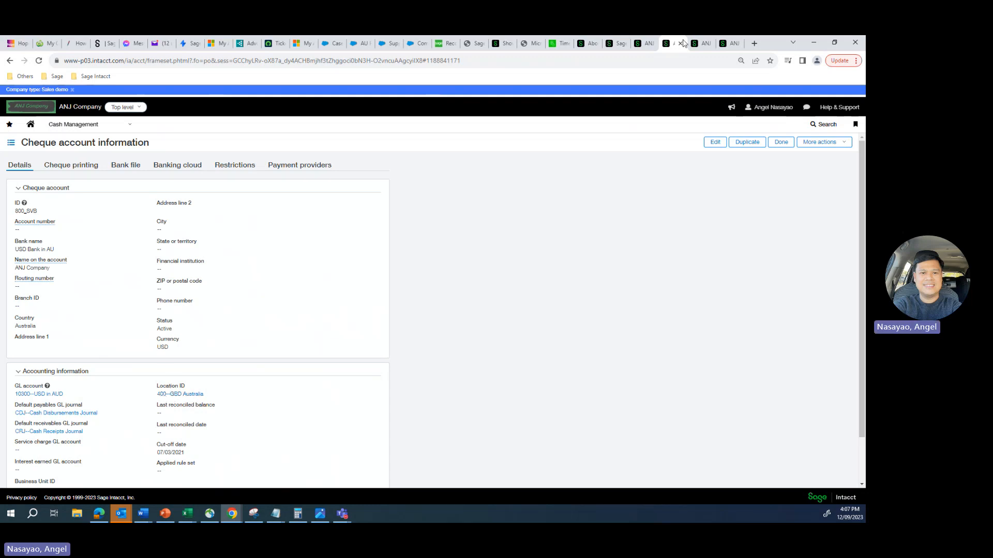
# Compare the invoice's currency and entry location with the payment form's base currency and the cheque account's details.
pyautogui.click(643, 43)
pyautogui.scroll(-3, 408, 393)
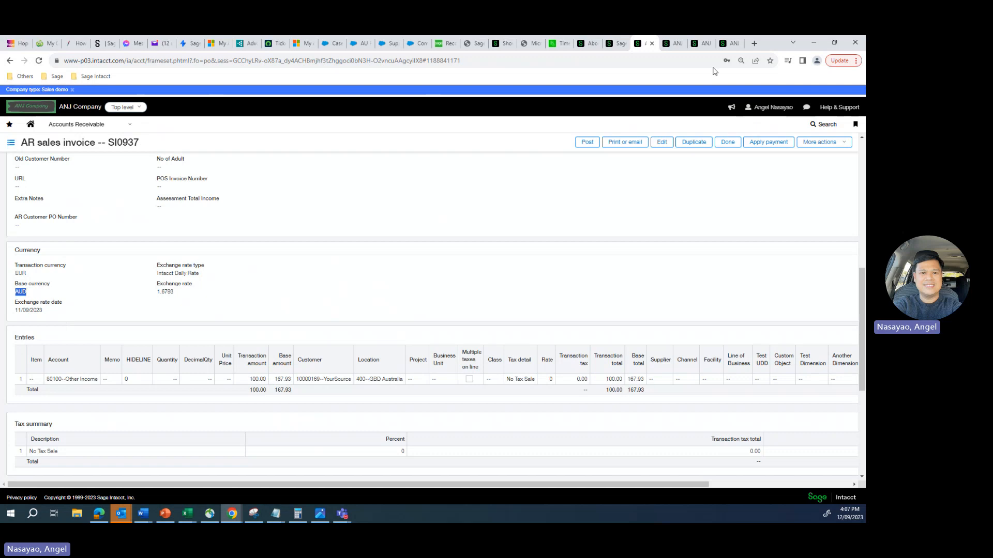
pyautogui.click(699, 43)
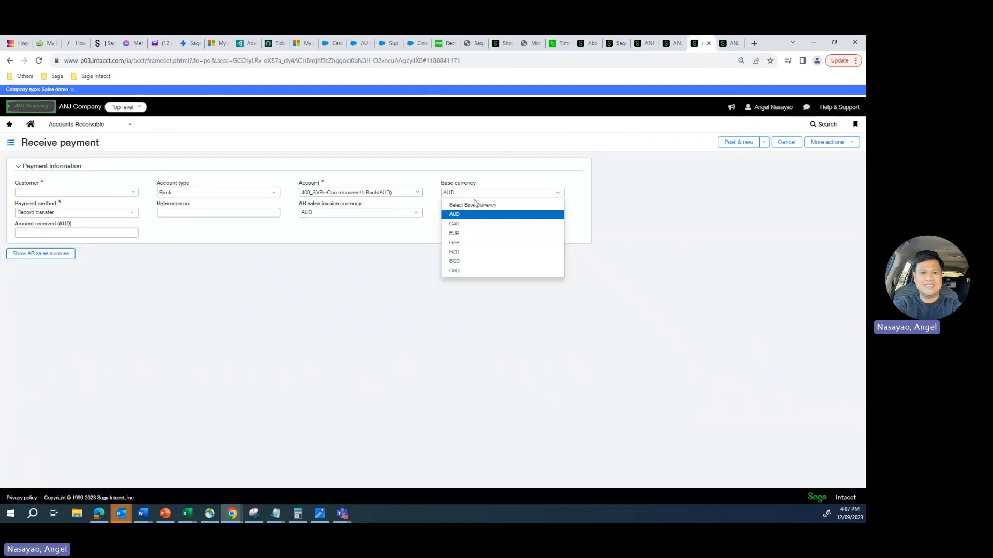
pyautogui.click(405, 202)
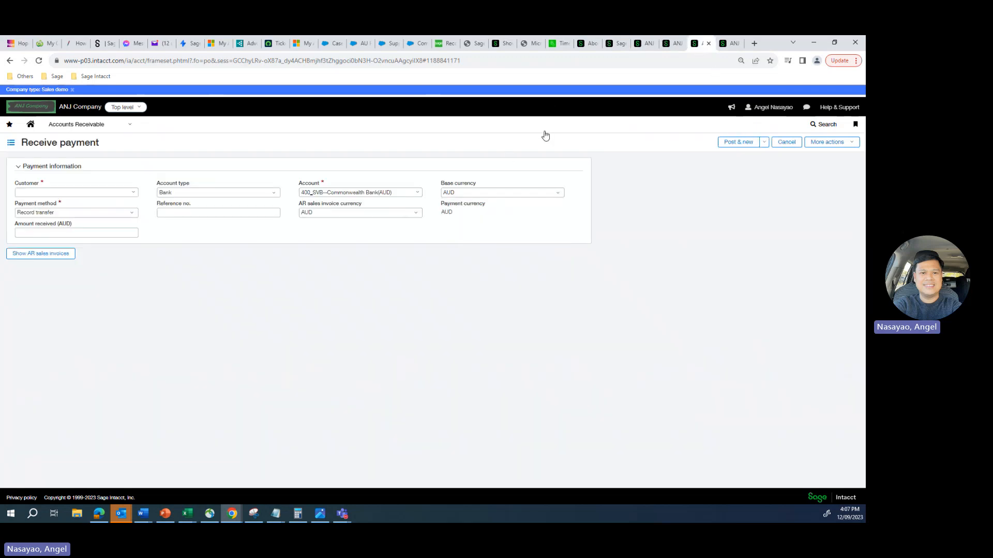
pyautogui.click(669, 45)
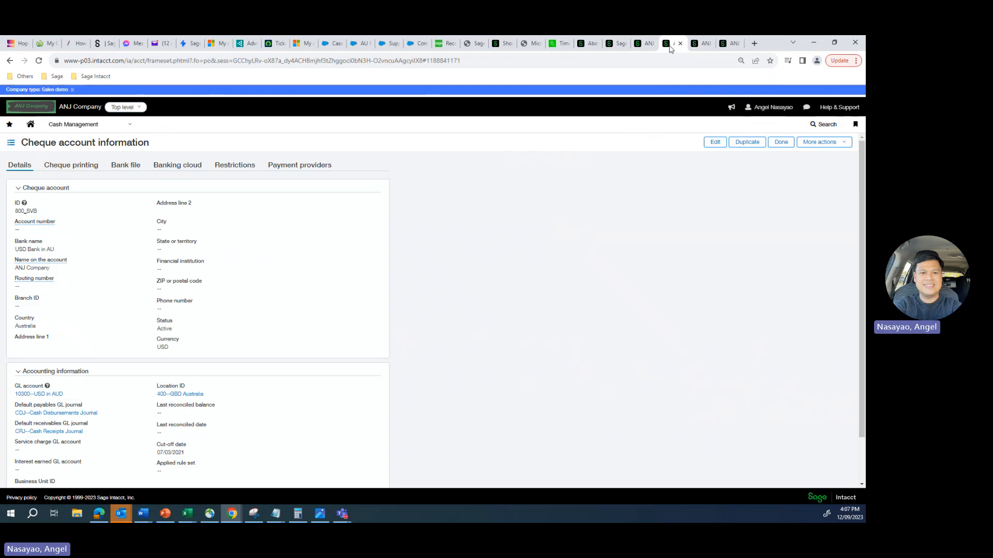
# Look for USD Bank in AU among the bank accounts selectable on the receive payment form.
pyautogui.click(699, 43)
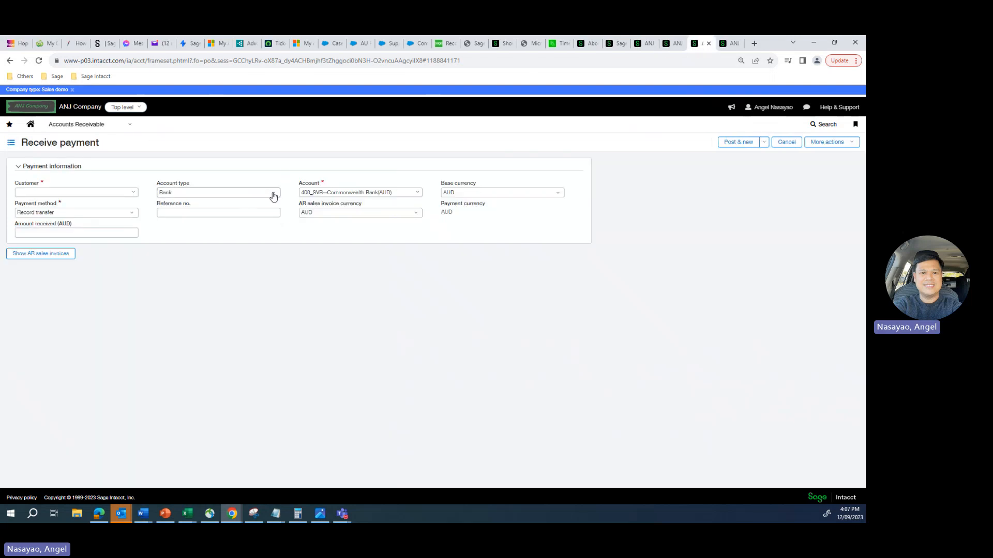
pyautogui.click(274, 194)
pyautogui.click(405, 192)
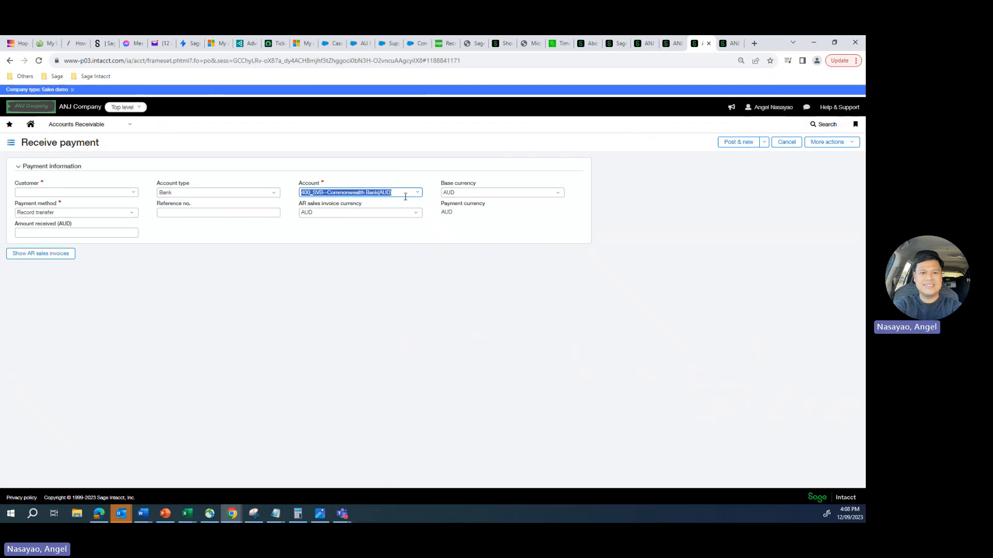
pyautogui.click(423, 194)
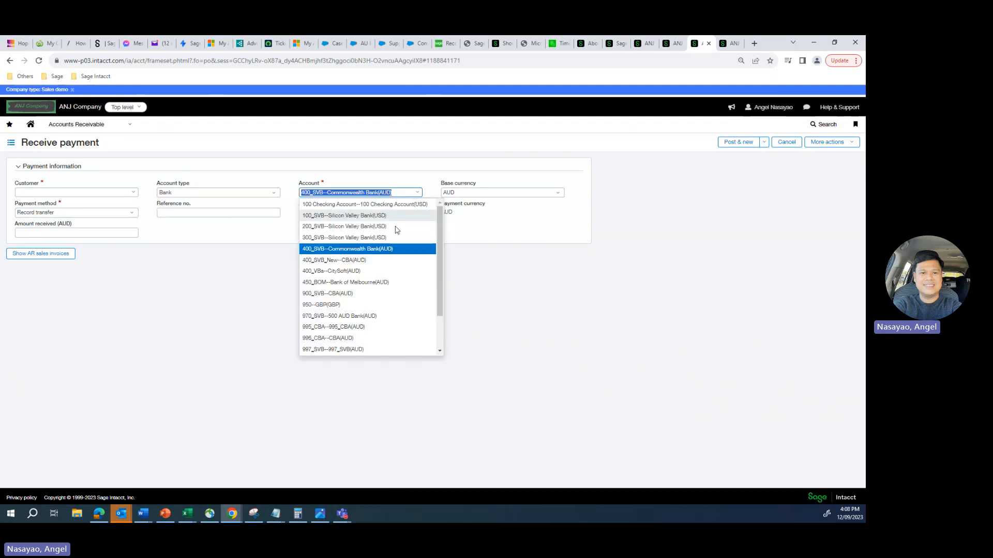
pyautogui.scroll(-2, 365, 311)
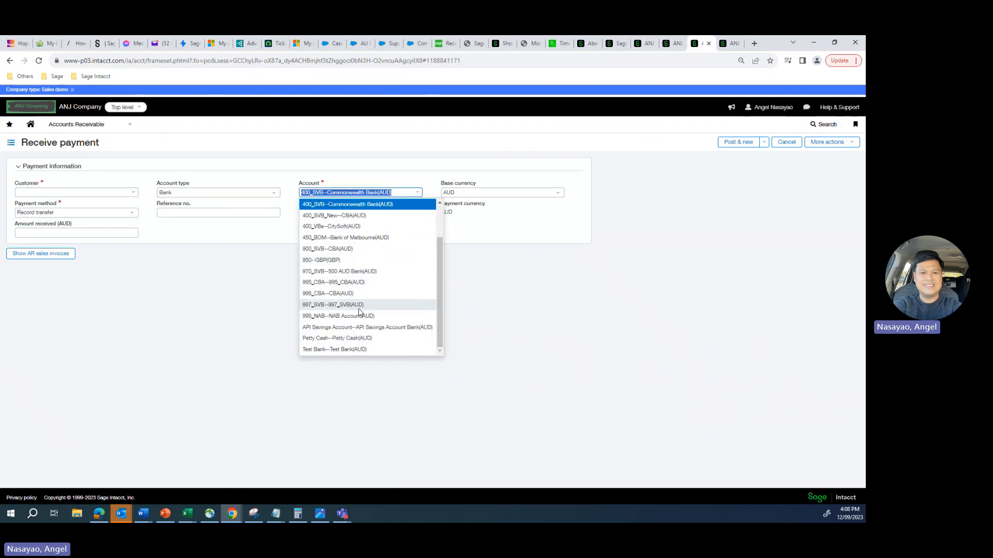
pyautogui.scroll(2, 351, 306)
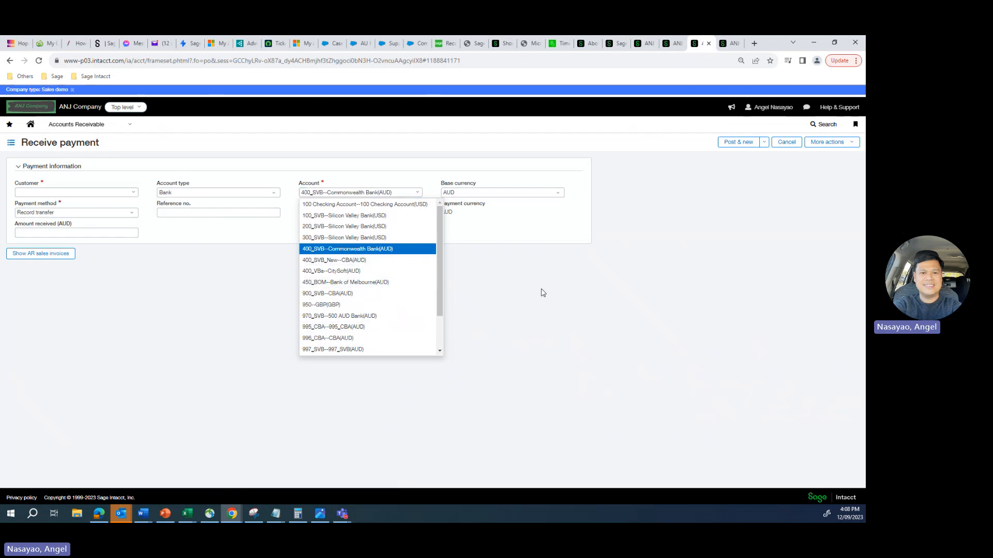
pyautogui.click(499, 222)
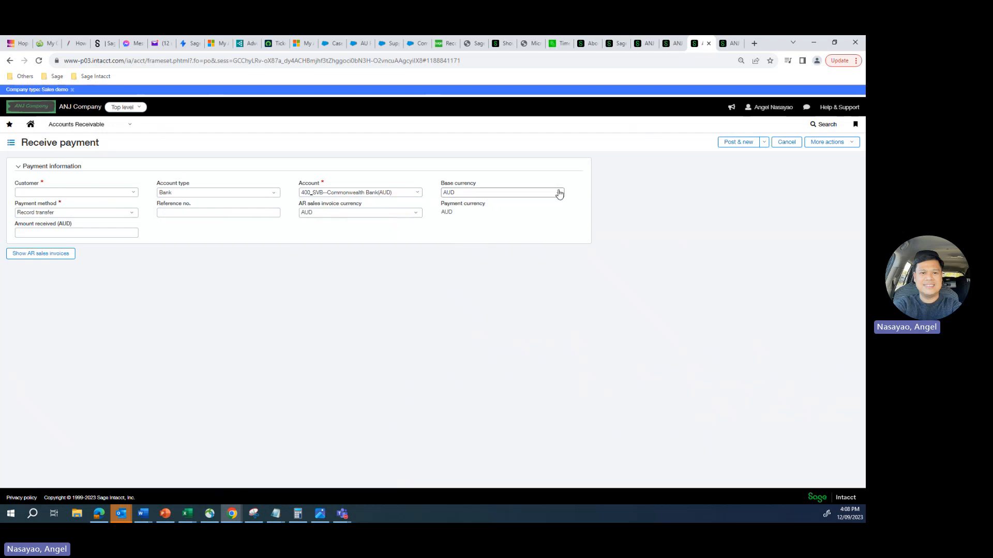
# Set the payment's base currency to USD and look through its selectable bank accounts for USD Bank in AU.
pyautogui.click(515, 197)
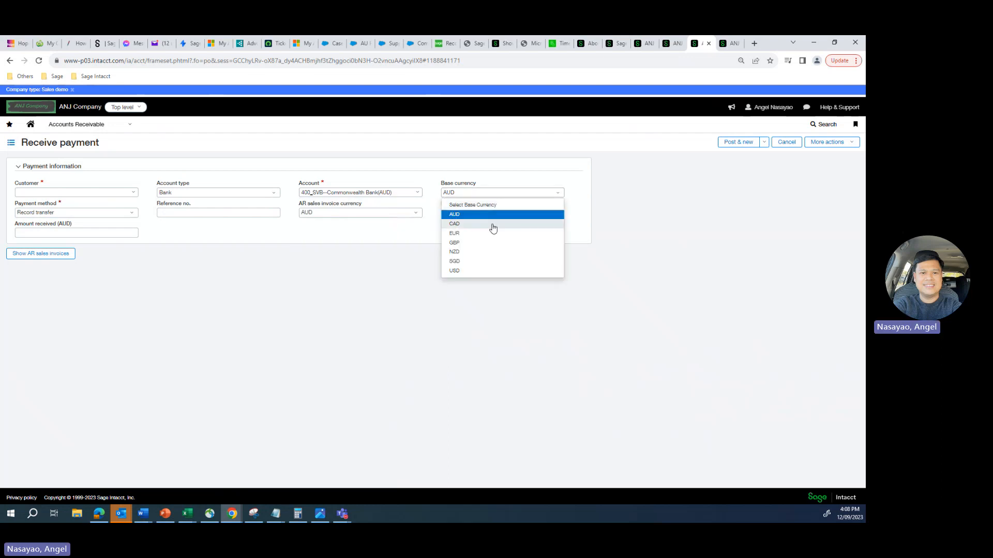
pyautogui.click(465, 273)
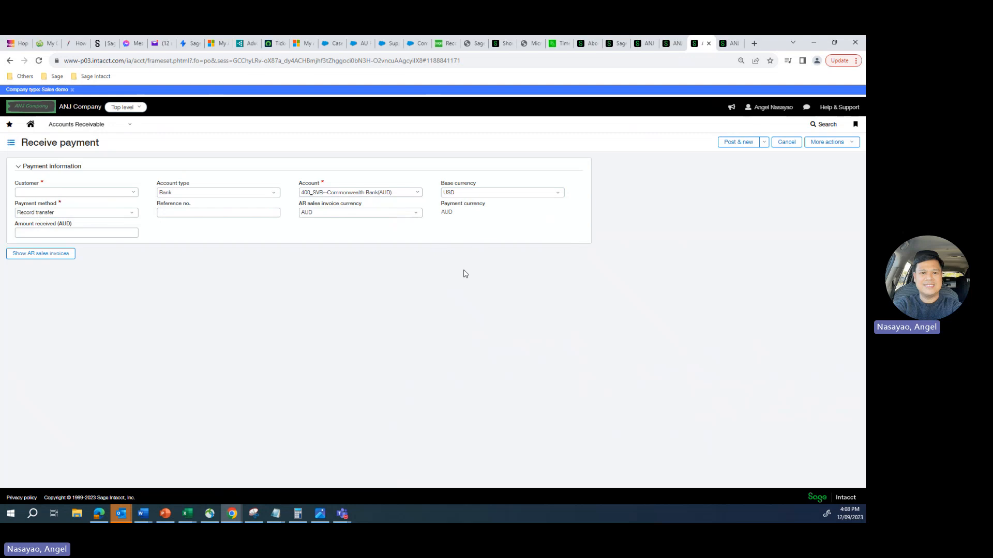
pyautogui.click(417, 195)
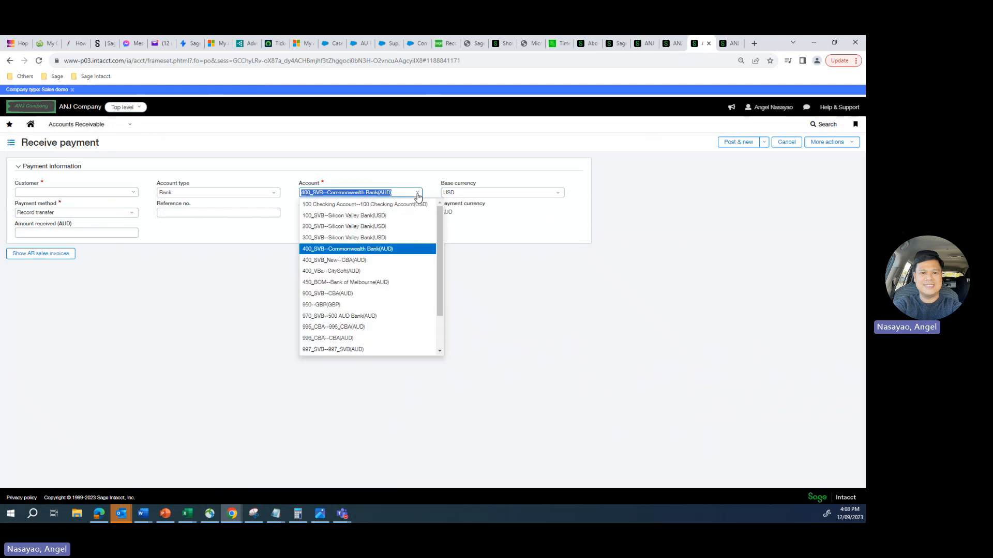
pyautogui.scroll(-2, 362, 281)
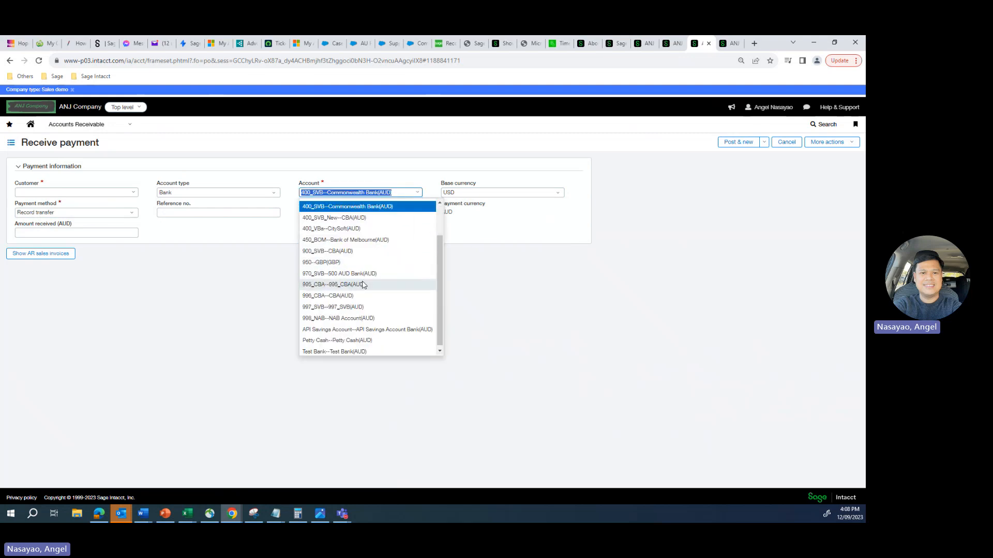
pyautogui.scroll(2, 362, 297)
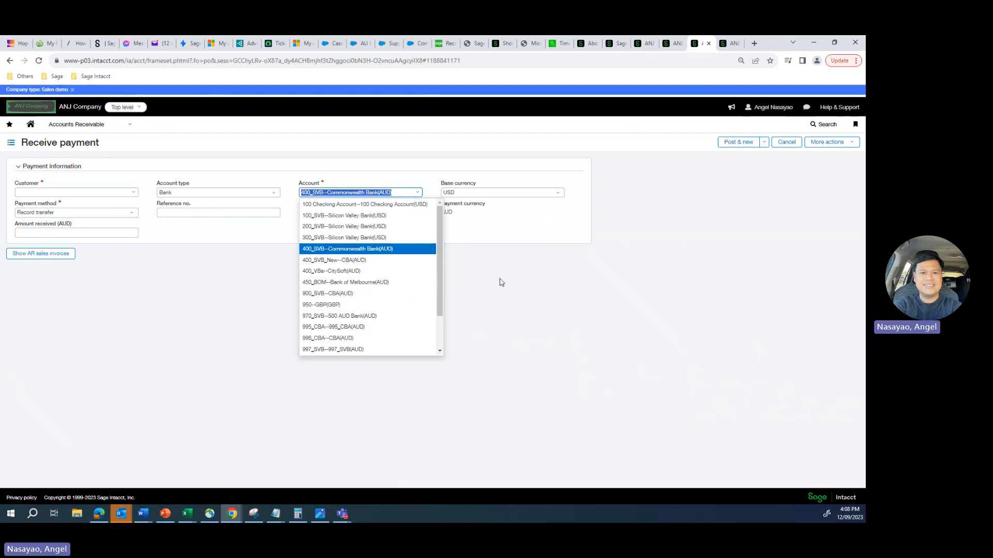
# Recheck the currency and location of the USD Bank in AU cheque account.
pyautogui.click(672, 44)
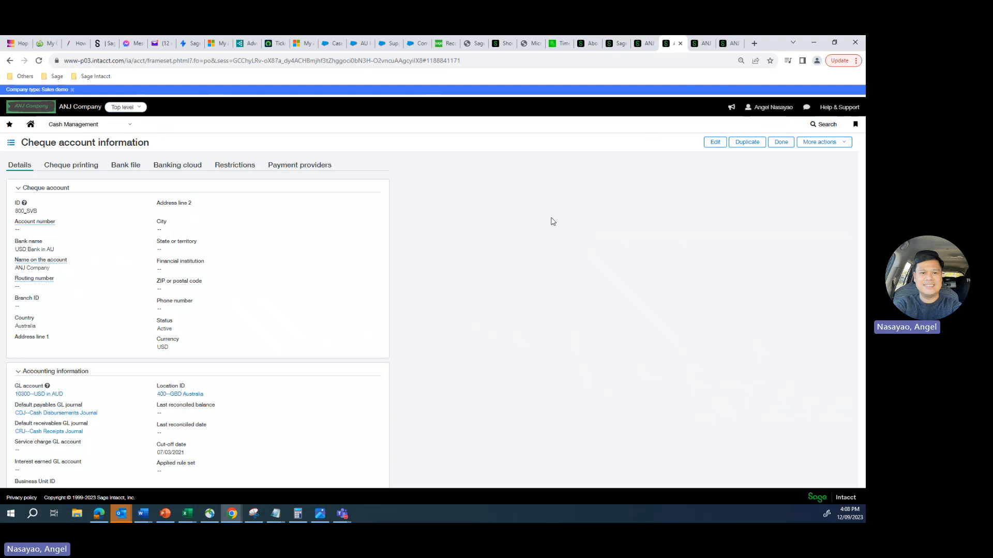
pyautogui.moveTo(643, 49)
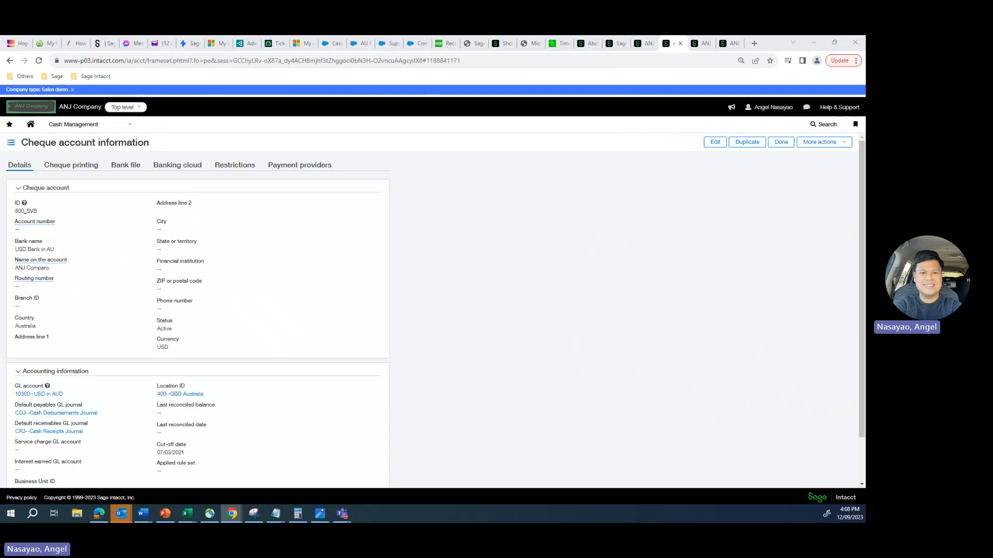
pyautogui.hotkey('alt', 'Tab')
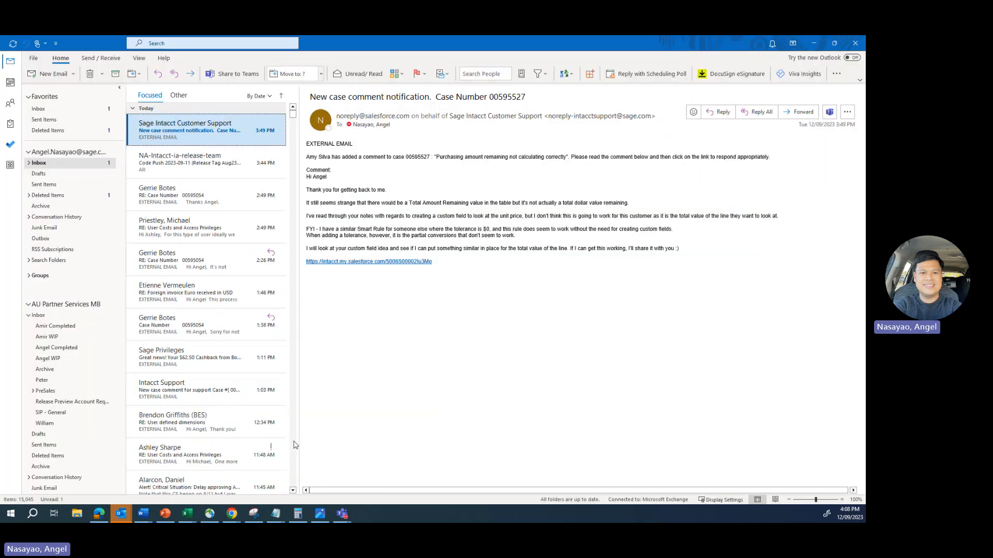
pyautogui.click(232, 513)
pyautogui.click(182, 478)
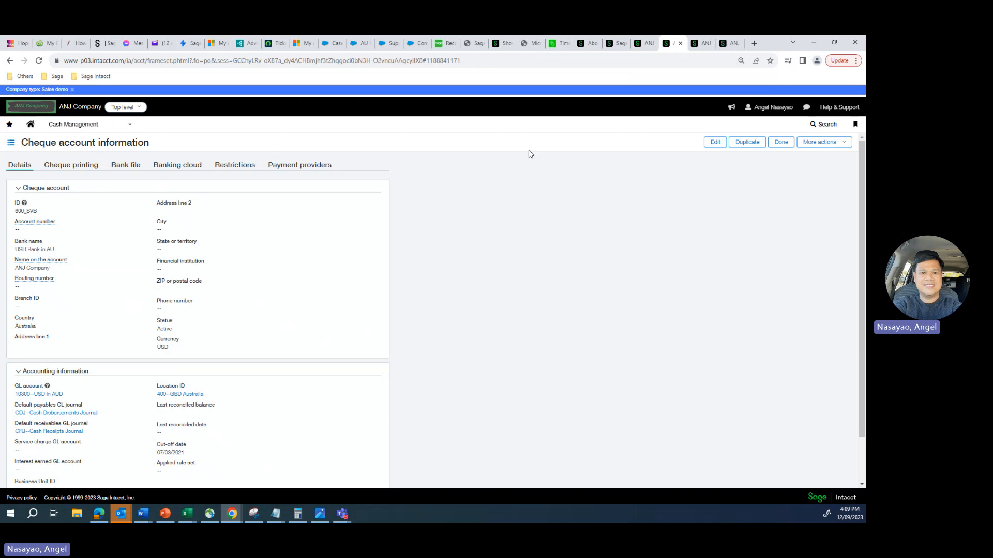
# Review the EUR sales invoice's currency details, dates and amount due.
pyautogui.click(640, 44)
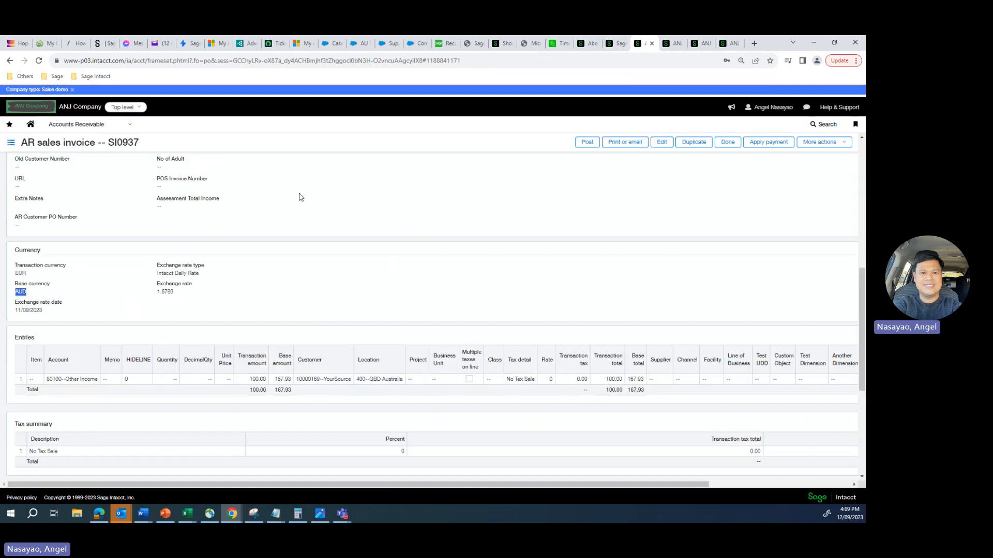
pyautogui.click(349, 223)
pyautogui.scroll(15, 349, 222)
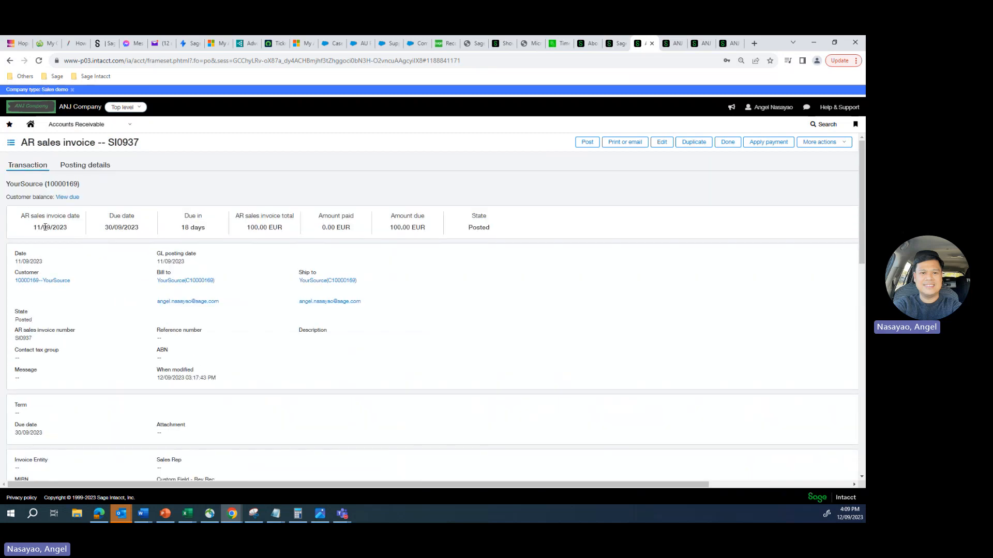
pyautogui.scroll(-3, 29, 230)
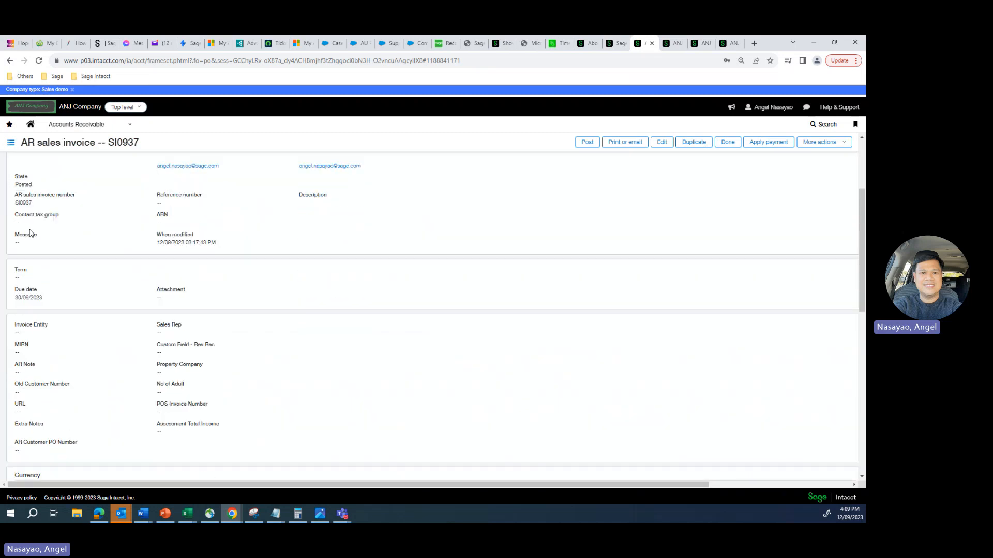
pyautogui.scroll(3, 299, 214)
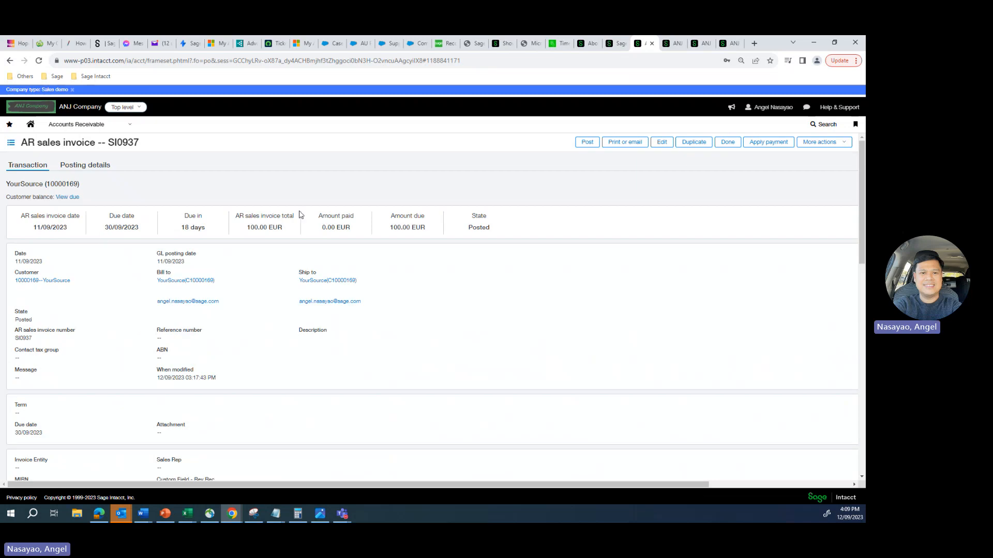
# Run the customer aging report in AUD with amounts converted from the base currency.
pyautogui.click(729, 44)
pyautogui.moveTo(730, 46); pyautogui.dragTo(673, 45)
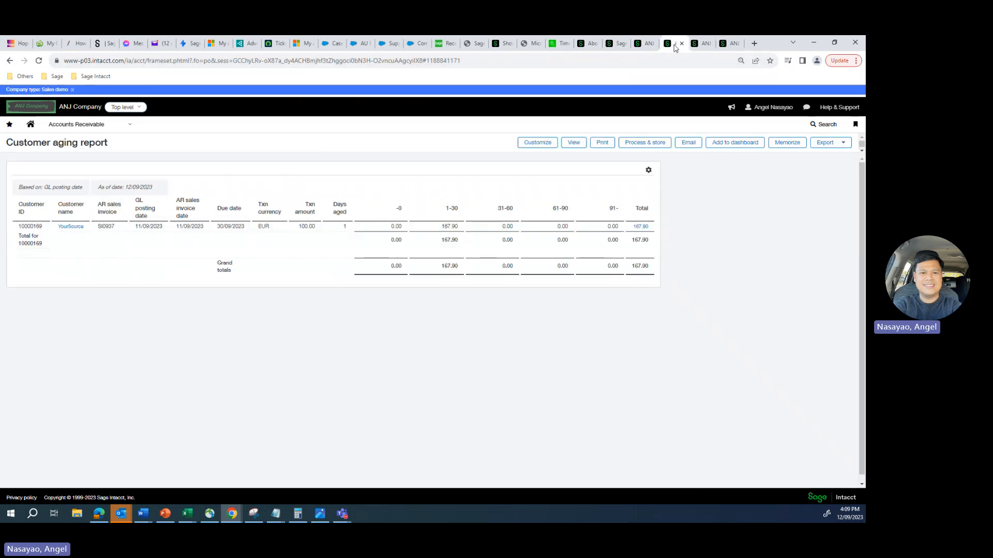
pyautogui.click(537, 140)
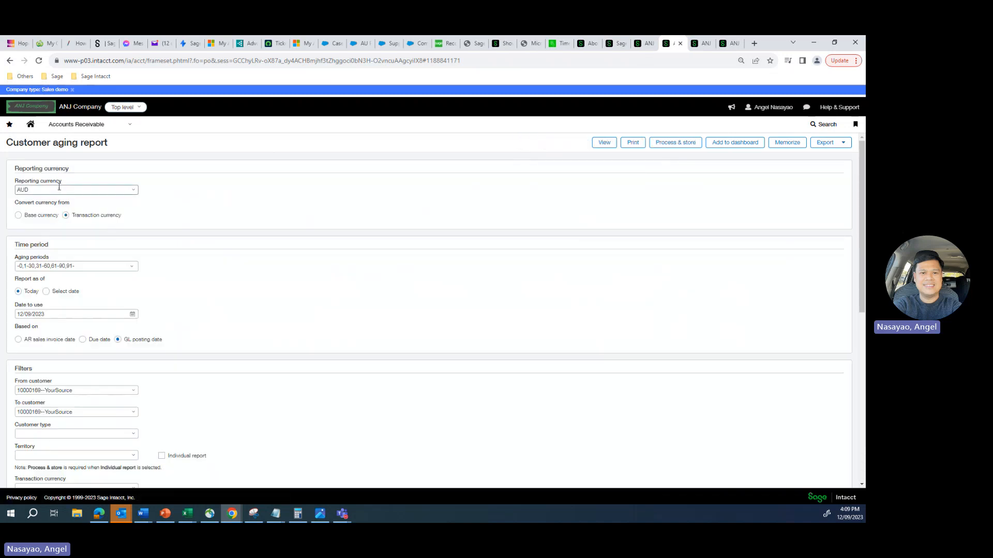
pyautogui.click(19, 215)
pyautogui.click(604, 142)
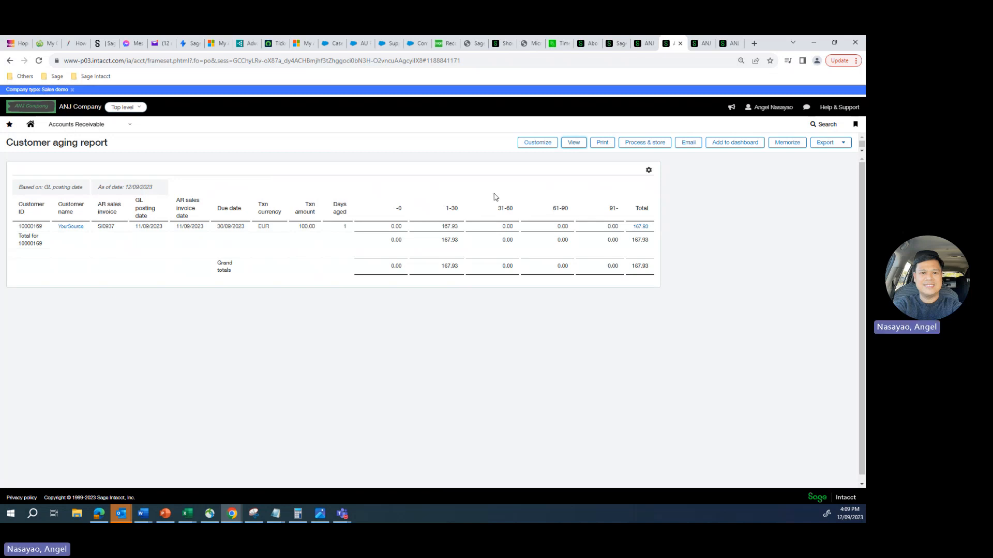
# Rerun the customer aging report converting from transaction currency and compare its total with the sales invoice's base amount.
pyautogui.click(537, 143)
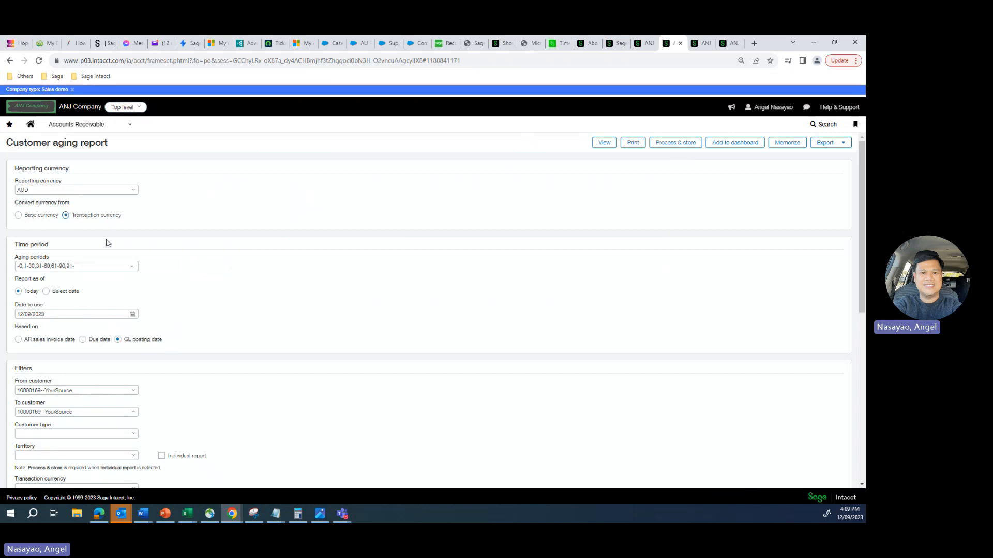
pyautogui.click(602, 143)
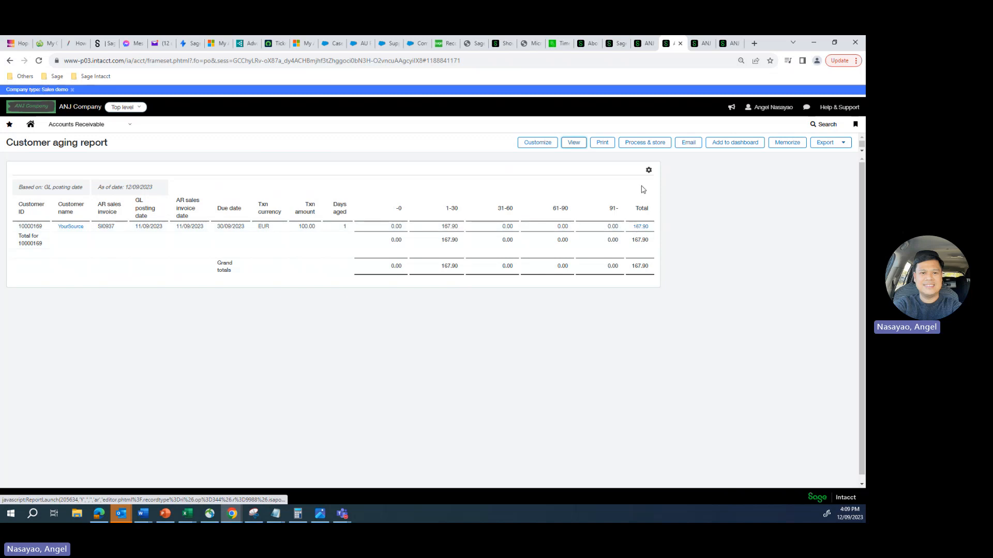
pyautogui.click(644, 43)
pyautogui.scroll(-3, 178, 339)
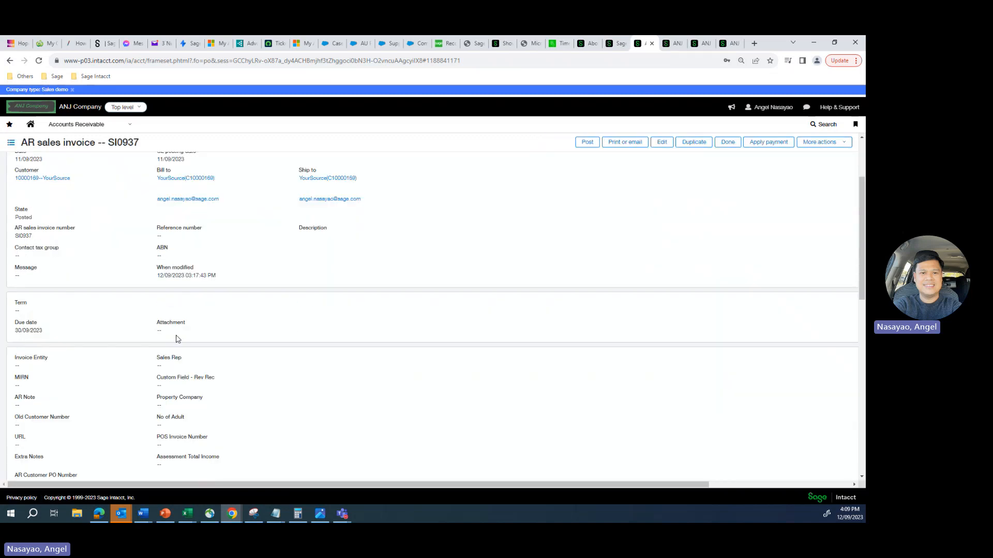
pyautogui.scroll(-4, 178, 339)
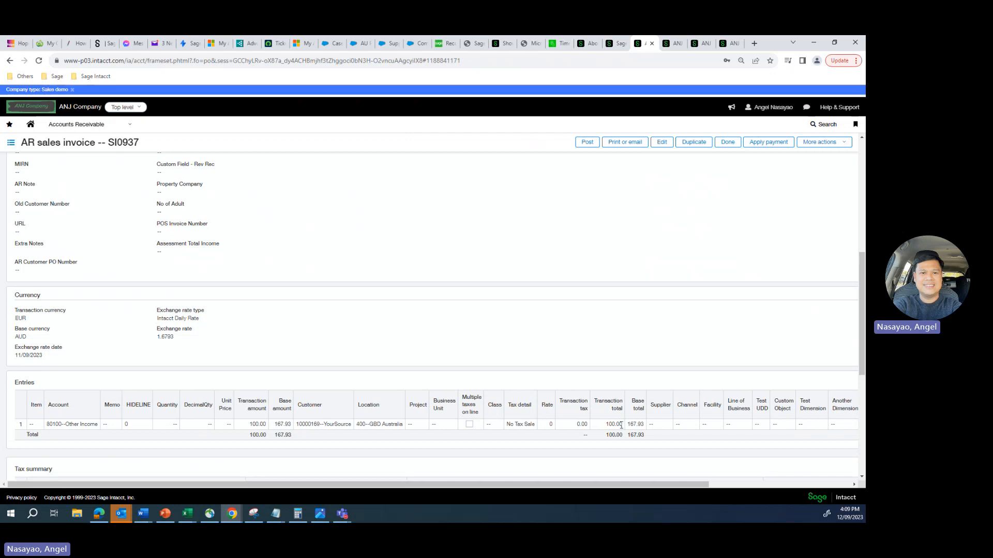
pyautogui.click(674, 44)
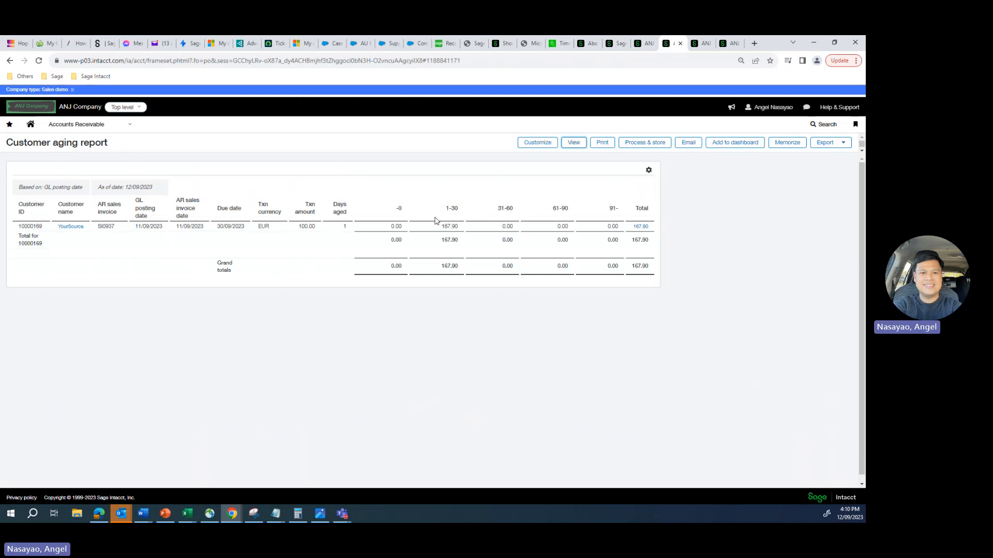
pyautogui.click(647, 44)
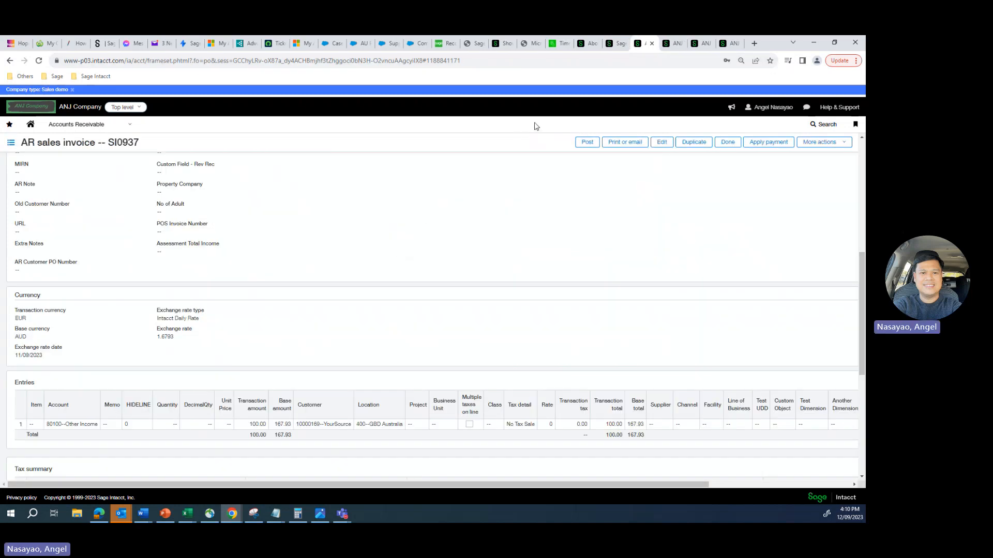
# Switch the customer aging report back to converting from base currency and view the result.
pyautogui.click(665, 47)
pyautogui.click(532, 142)
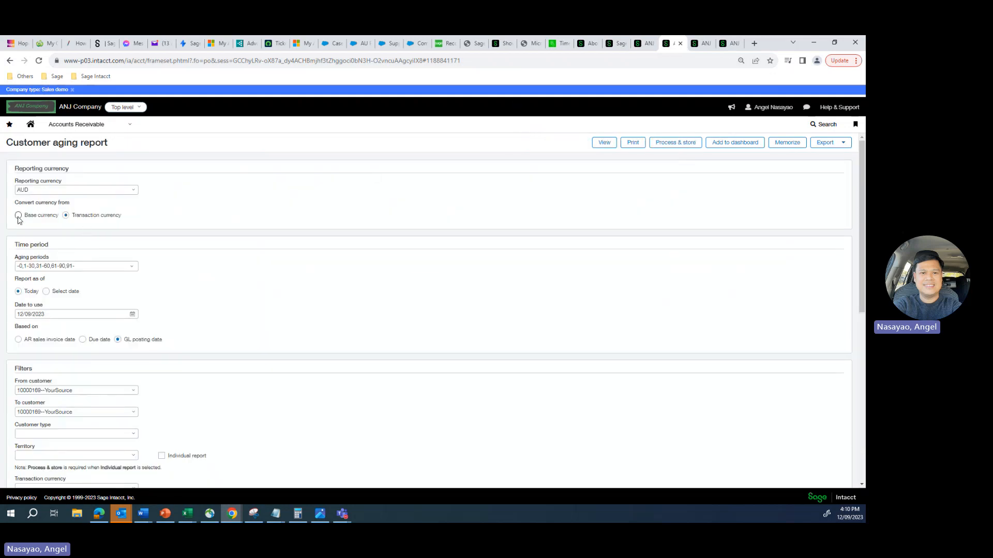
pyautogui.click(604, 143)
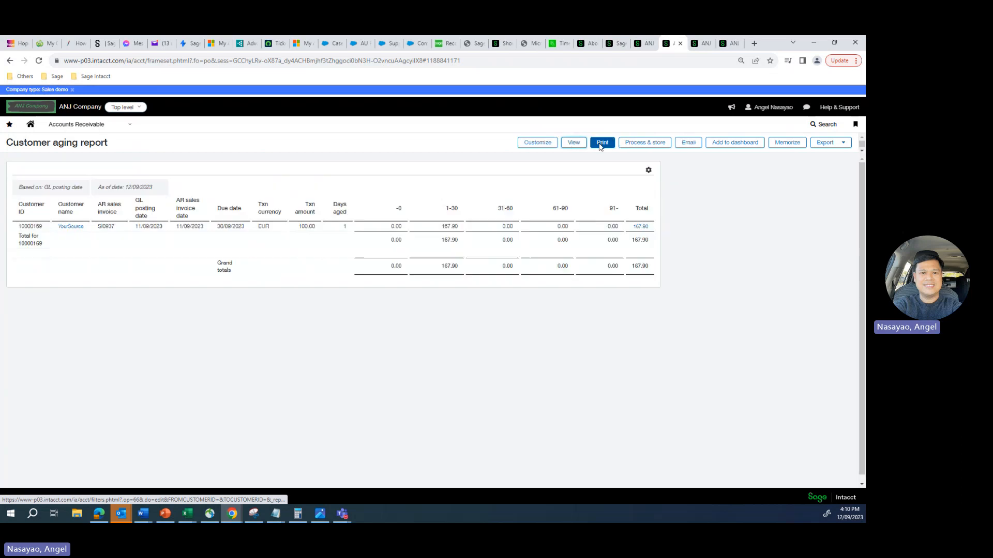
pyautogui.click(601, 144)
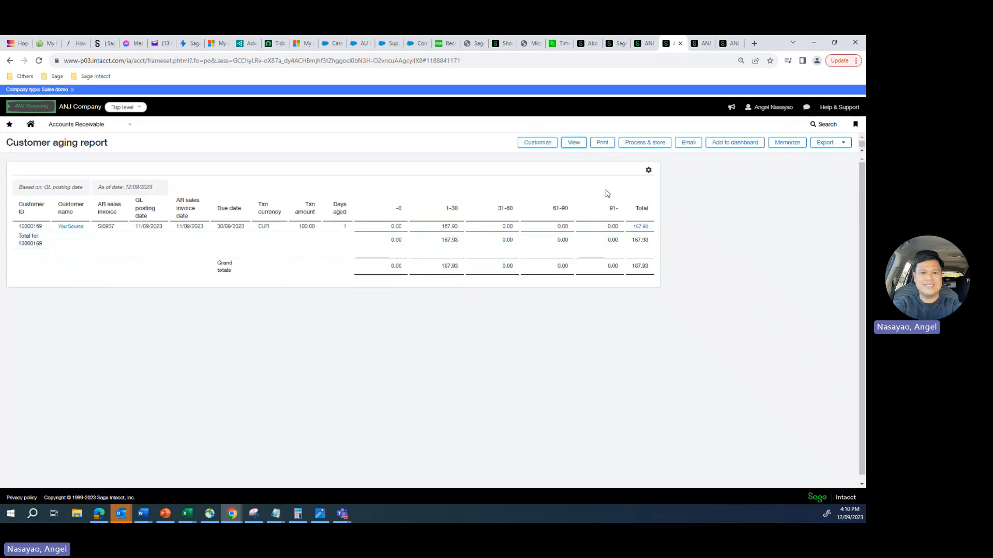
# Check the aging report's exchange rate type and base currency conversion settings, and display the report again.
pyautogui.click(532, 149)
pyautogui.scroll(-4, 122, 307)
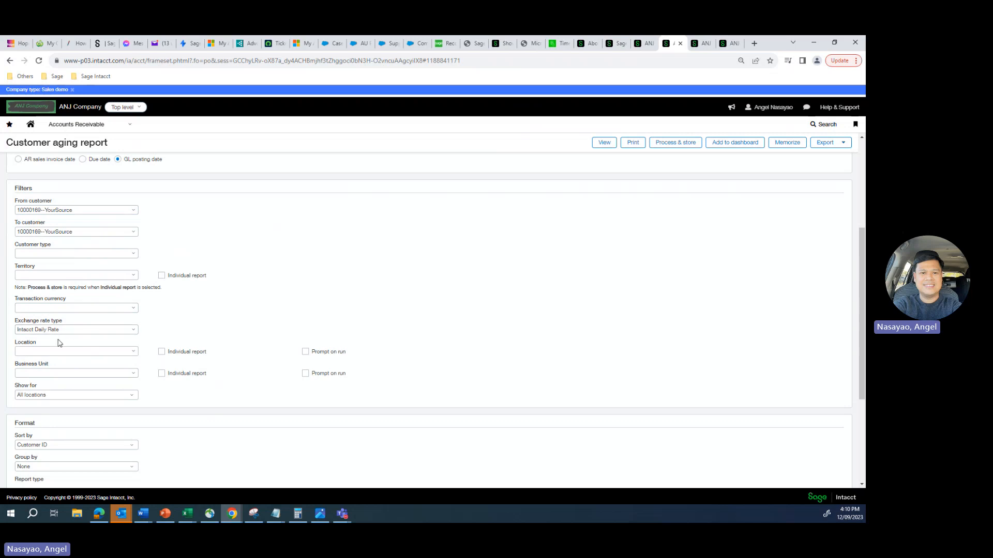
pyautogui.scroll(3, 549, 261)
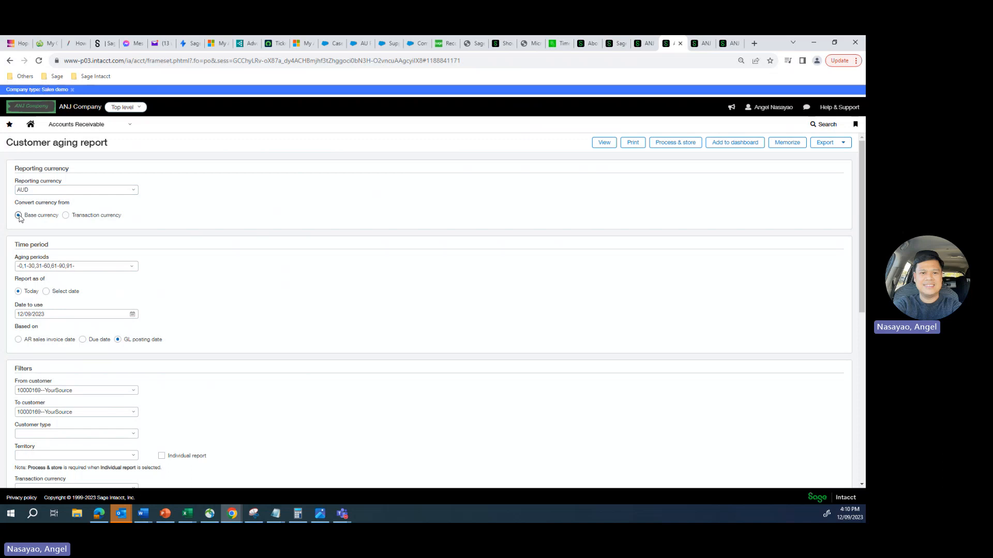
pyautogui.click(603, 145)
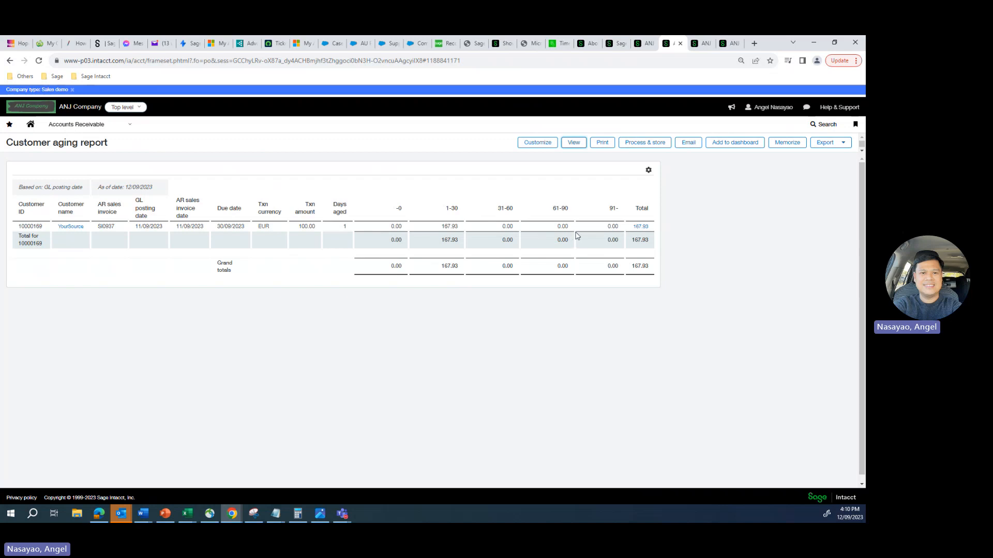
# Review the EUR sales invoice again and duplicate its page in a new browser tab.
pyautogui.click(640, 44)
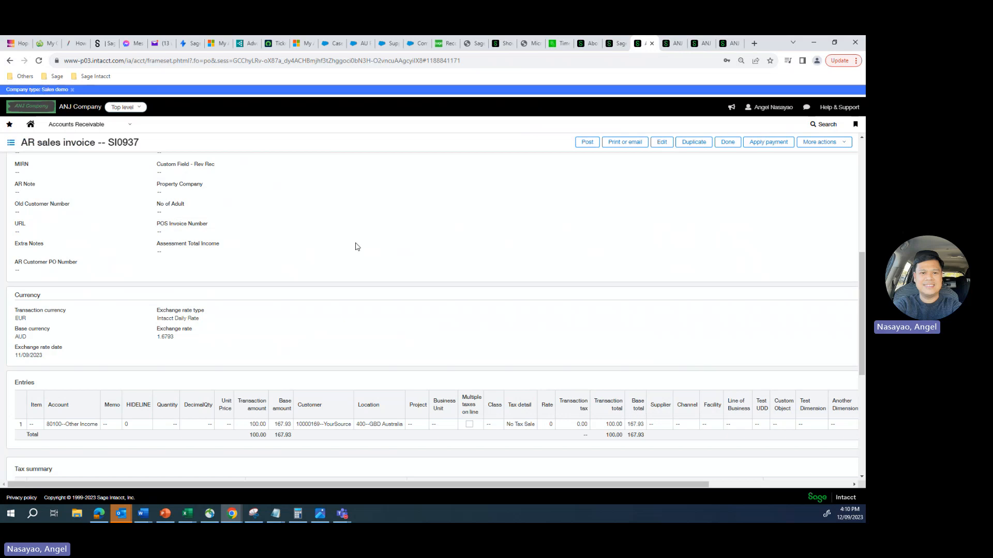
pyautogui.scroll(5, 272, 257)
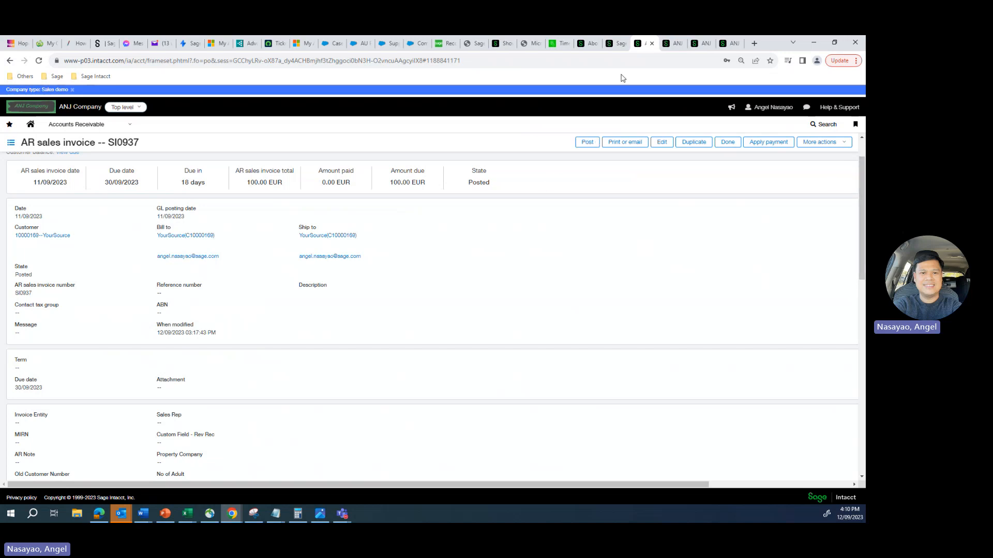
pyautogui.rightClick(641, 48)
pyautogui.click(659, 115)
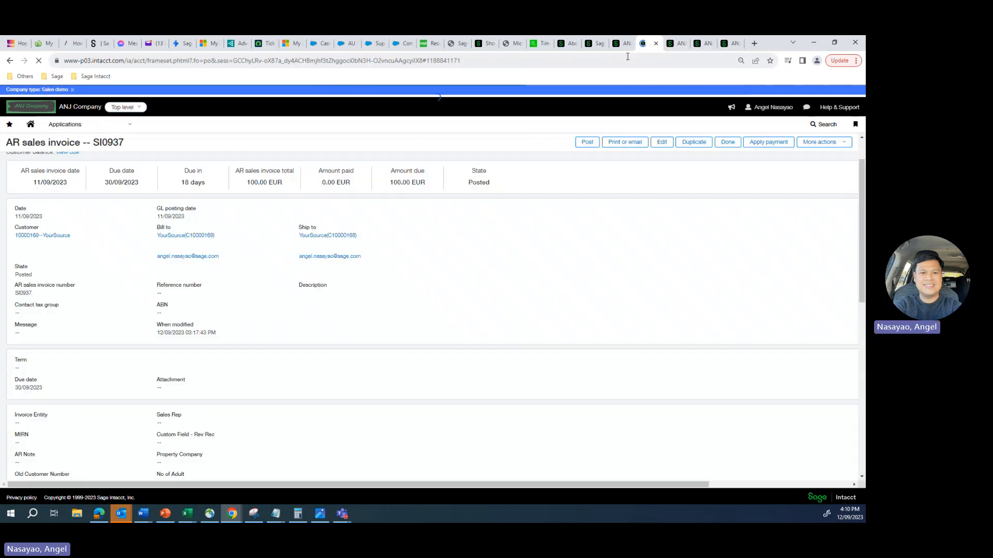
pyautogui.click(621, 43)
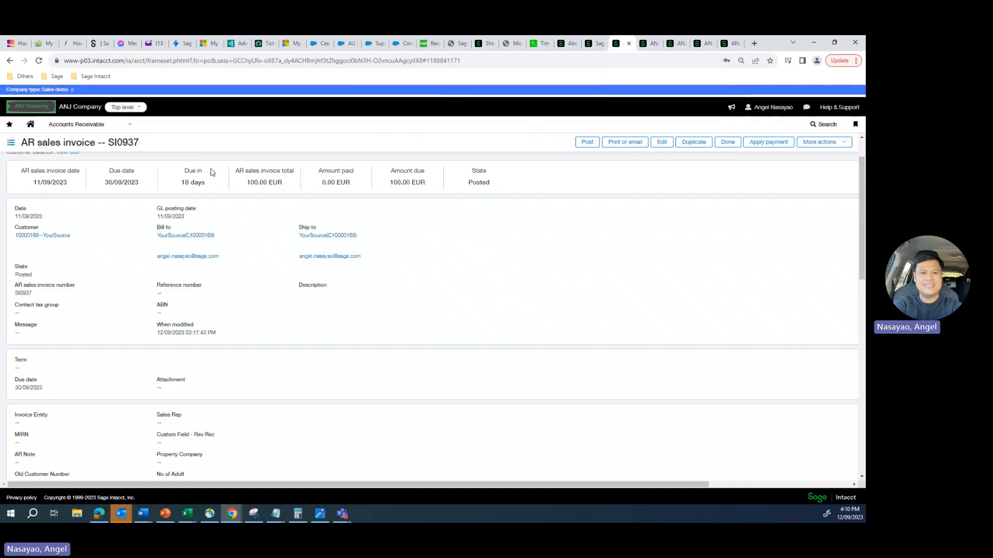
# Start a new Accounts Receivable adjustment in the duplicated page.
pyautogui.click(650, 45)
pyautogui.click(130, 124)
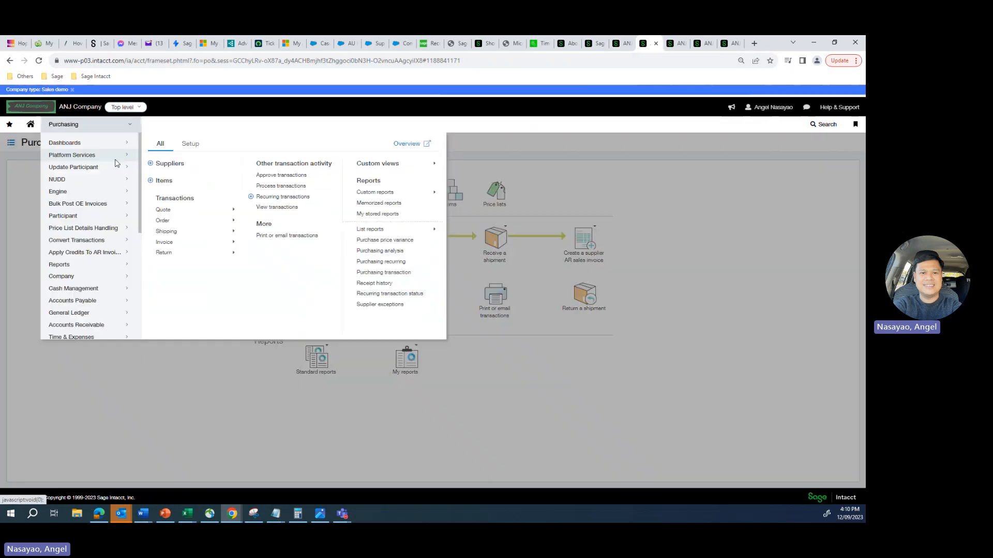
pyautogui.click(85, 325)
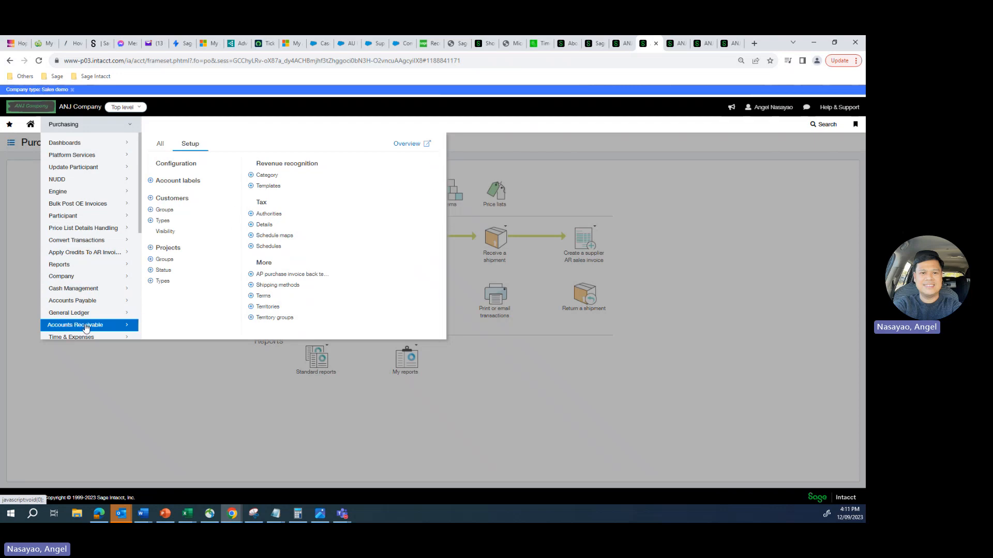
pyautogui.click(160, 146)
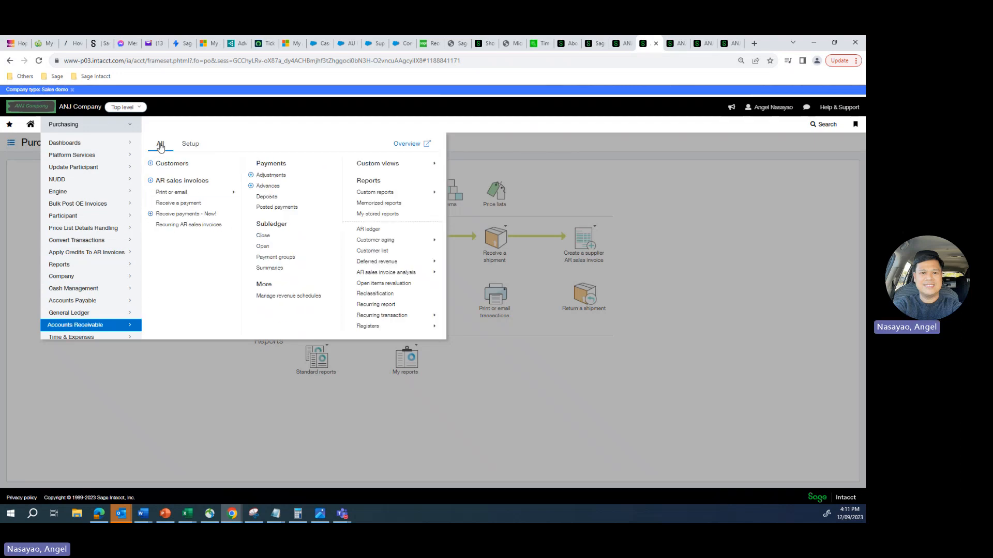
pyautogui.click(252, 177)
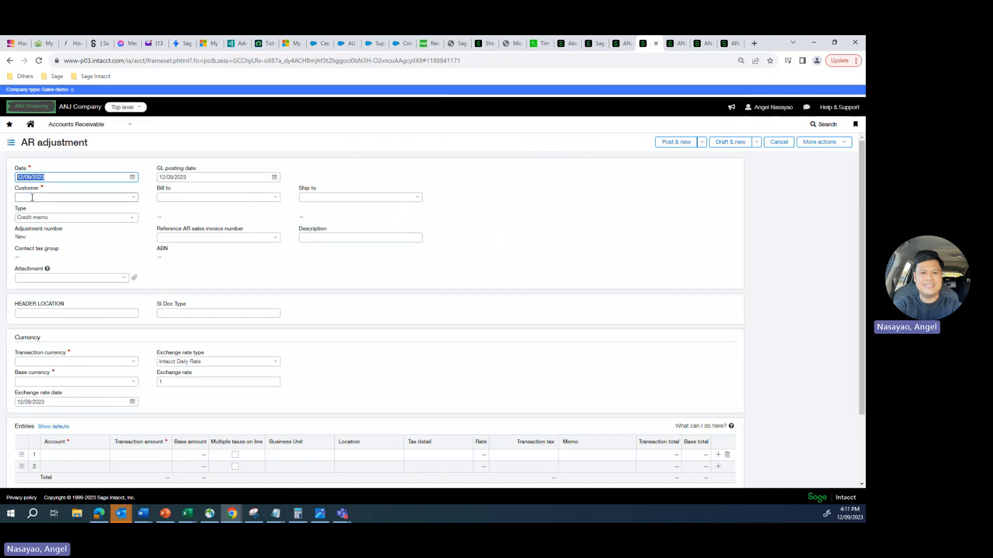
# Select customer YourSource for the adjustment, with EUR as the transaction currency and AUD as the base currency.
pyautogui.click(32, 197)
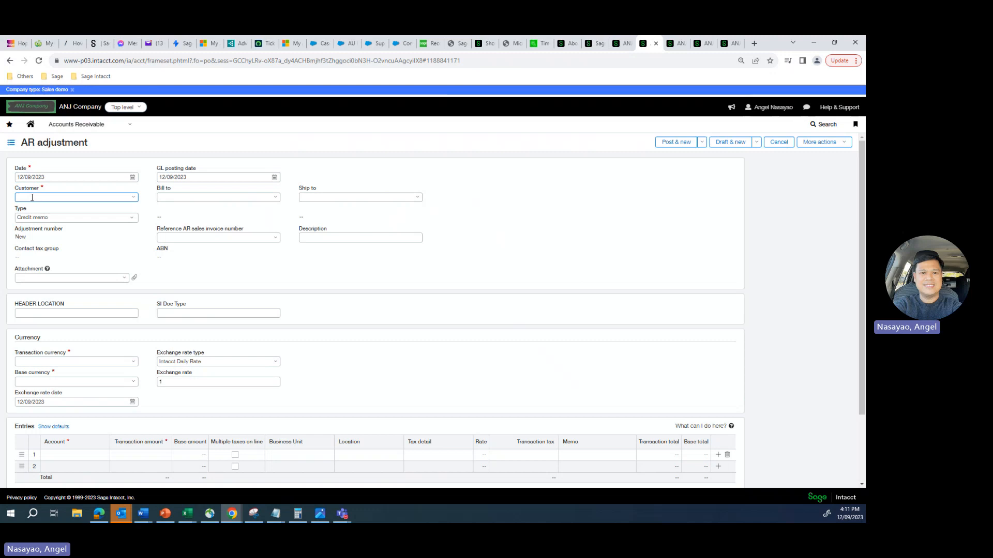
pyautogui.write('your')
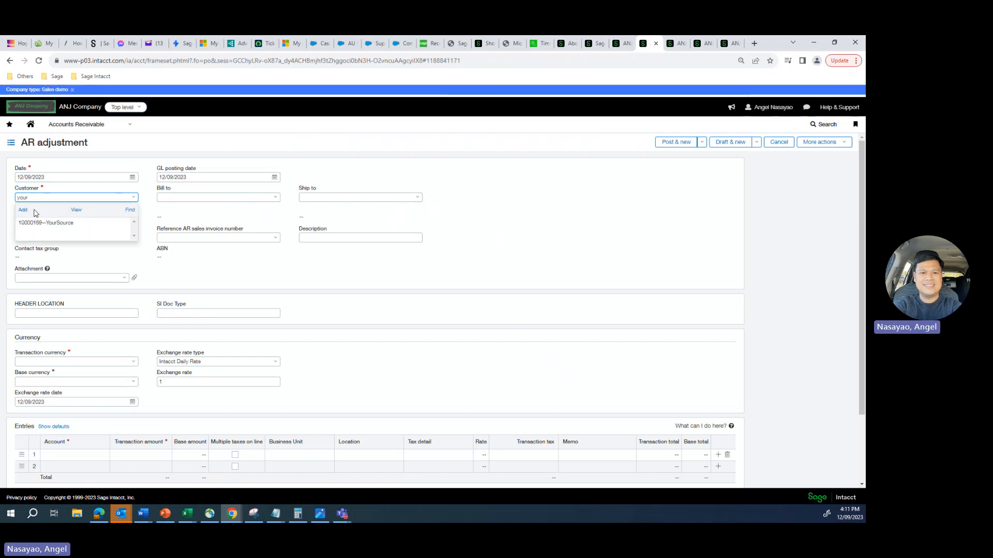
pyautogui.click(38, 222)
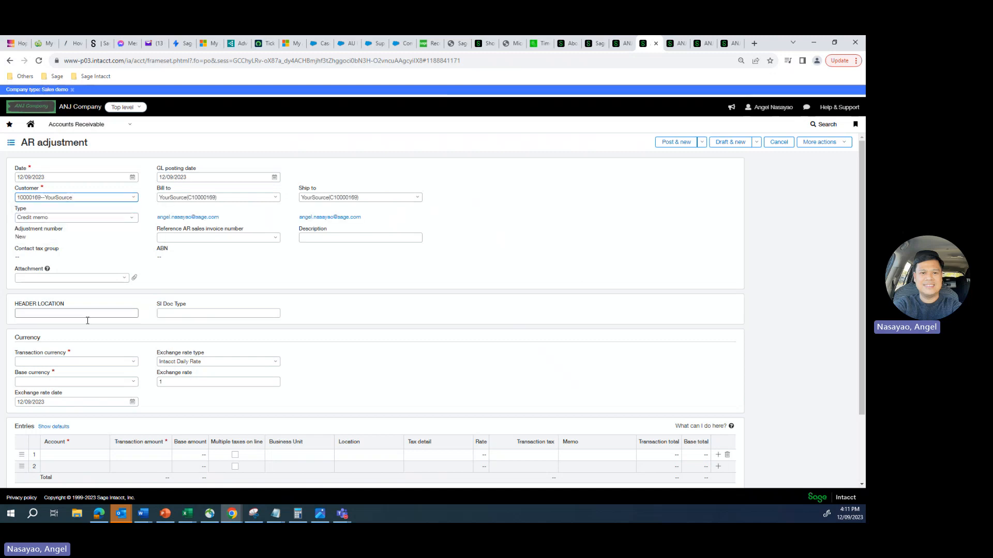
pyautogui.click(125, 362)
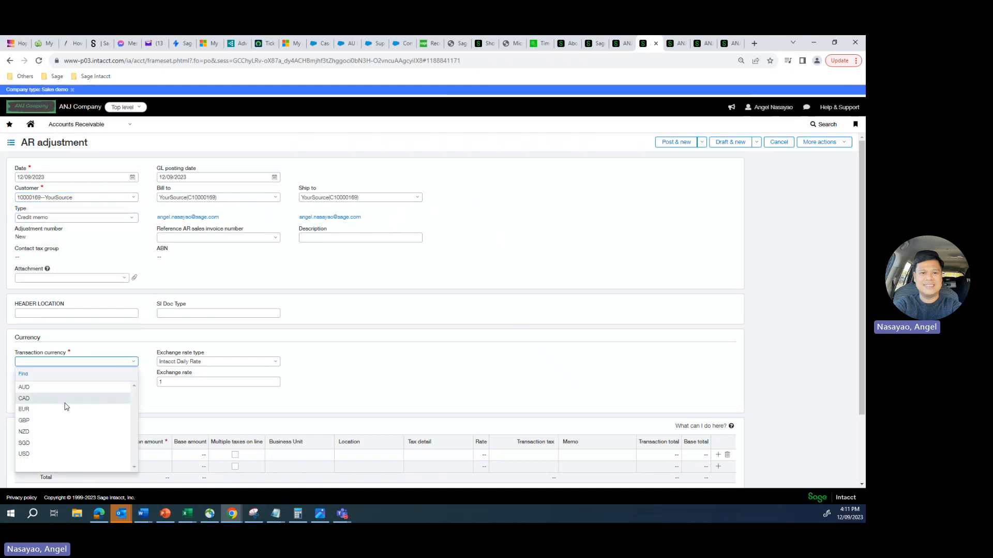
pyautogui.click(43, 410)
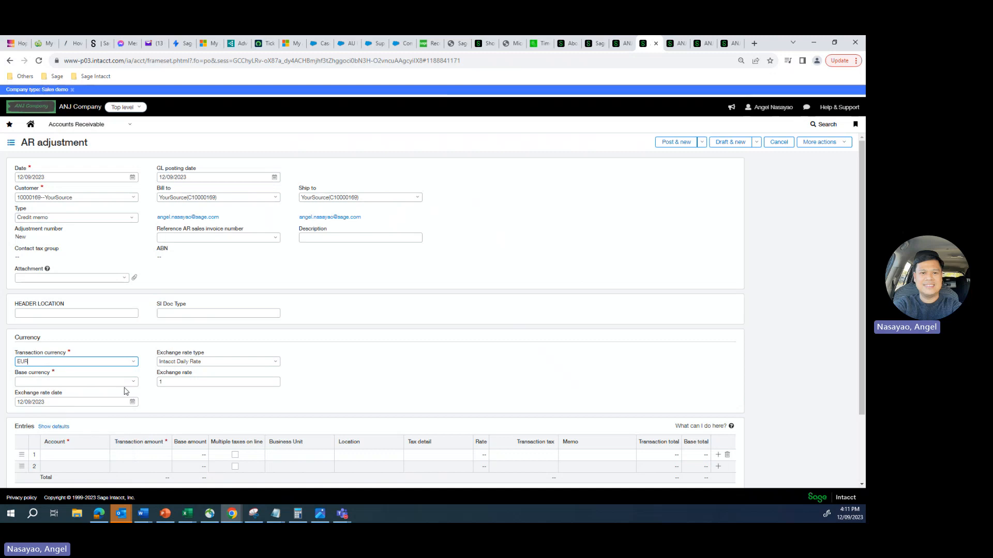
pyautogui.click(103, 381)
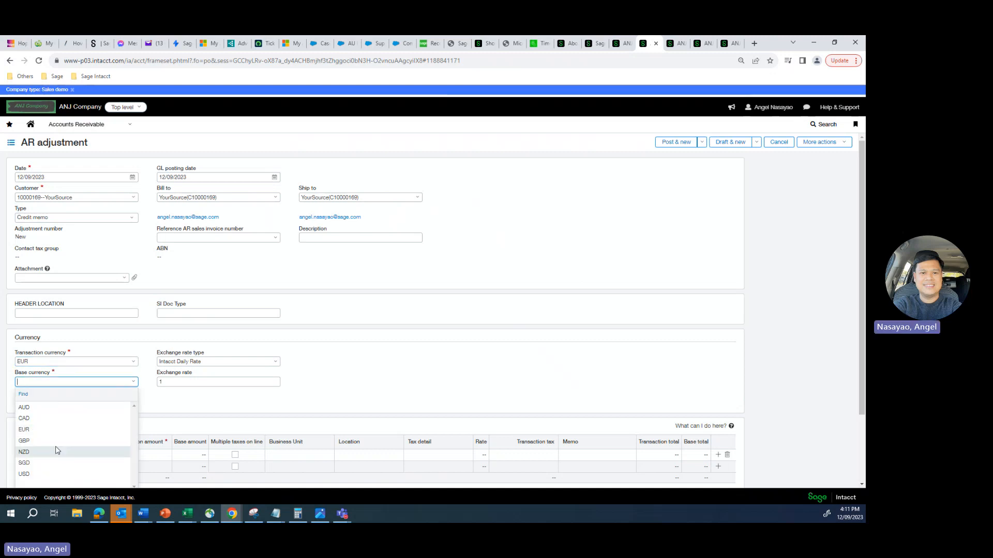
pyautogui.click(49, 409)
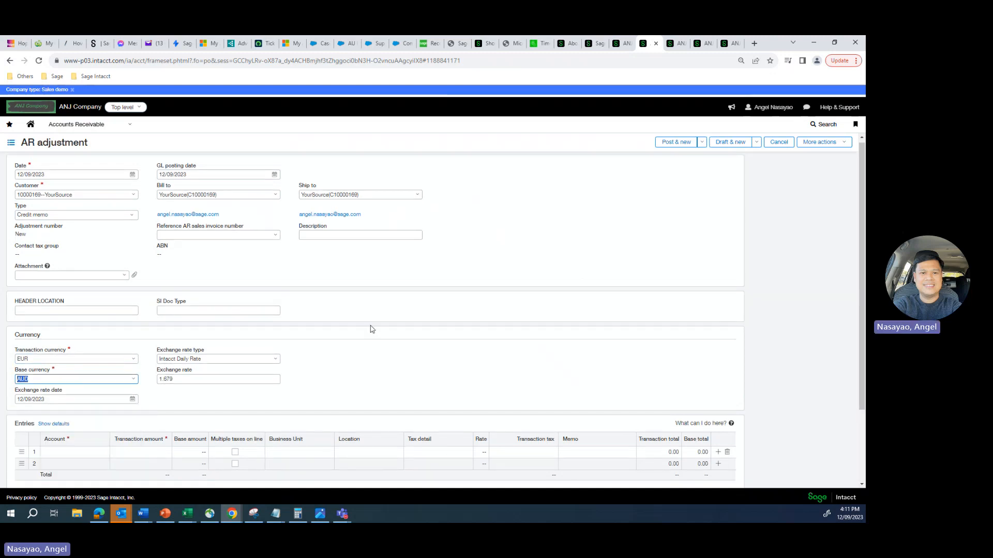
# Enter account 80100--Other Income with a transaction amount of 100 on the first entry line.
pyautogui.scroll(-3, 372, 328)
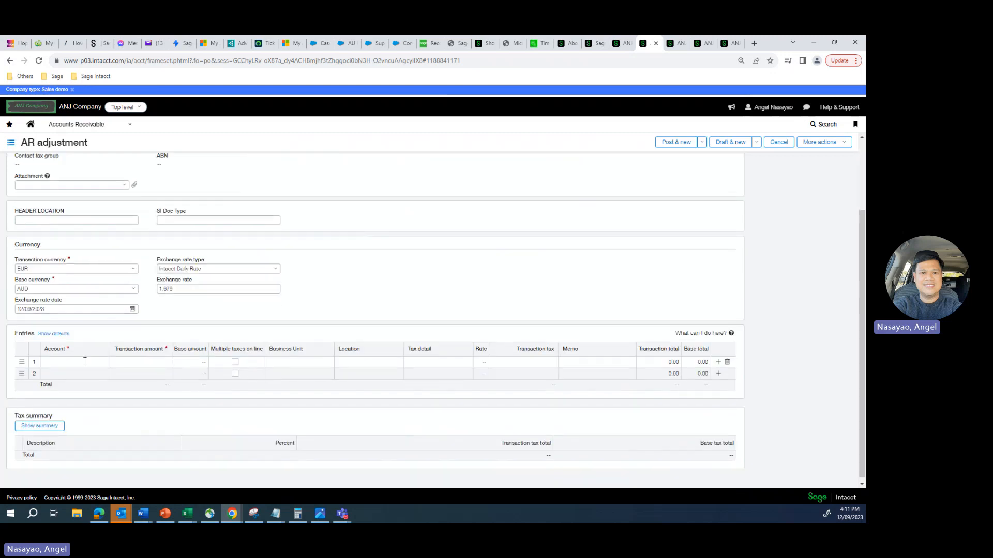
pyautogui.click(81, 363)
pyautogui.write('ct')
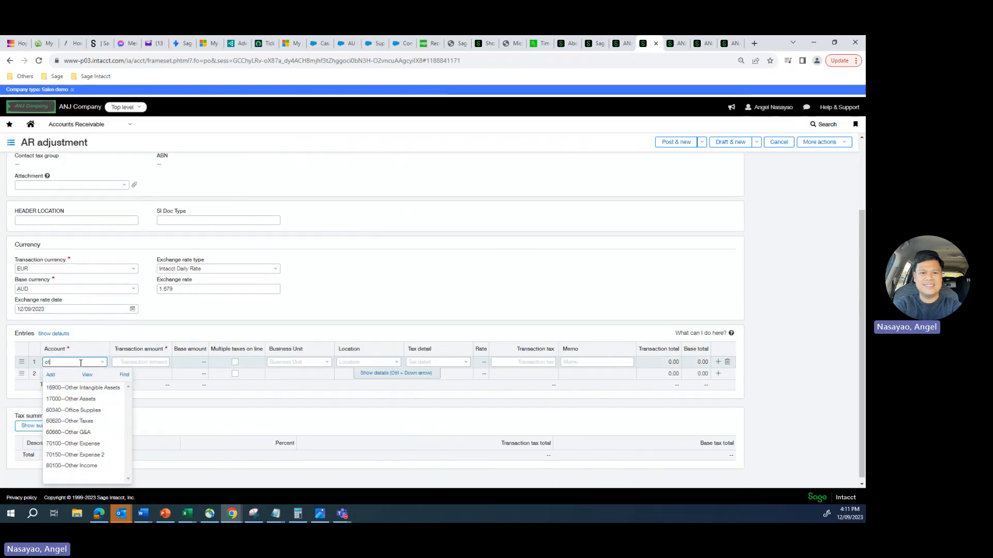
pyautogui.write('her')
pyautogui.click(77, 455)
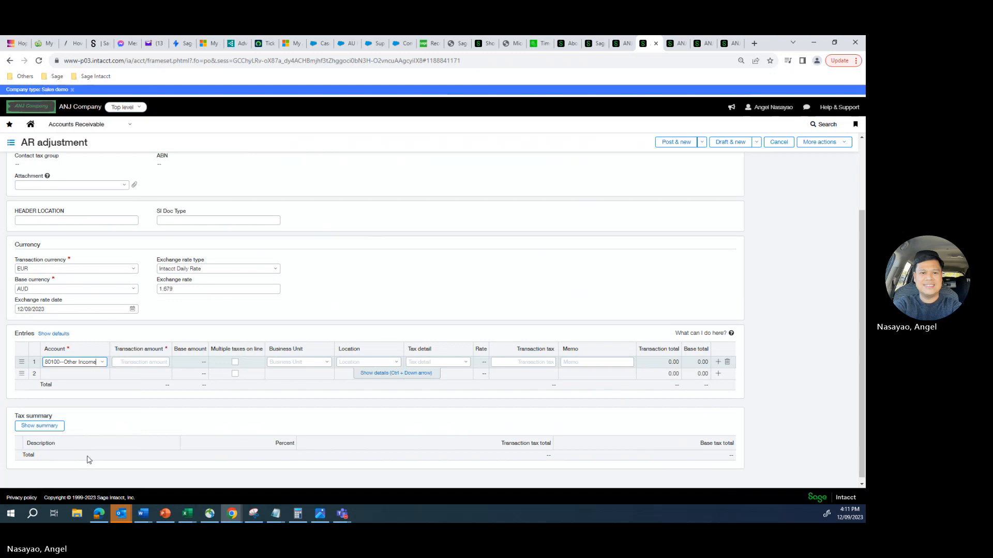
pyautogui.click(157, 362)
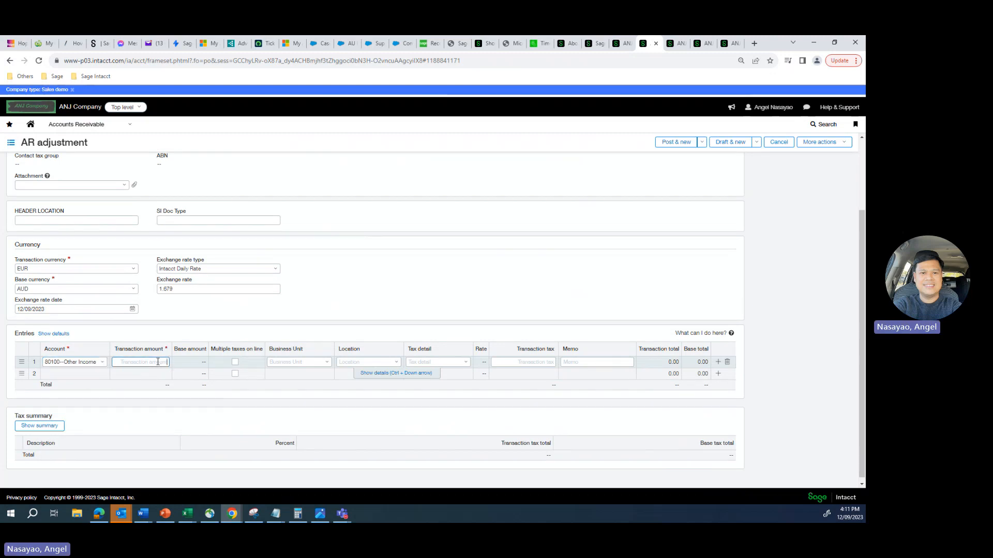
pyautogui.write('100')
# Assign location 400--GBD Australia and tax detail G1 Goods and Services Tax to the first entry line.
pyautogui.click(396, 364)
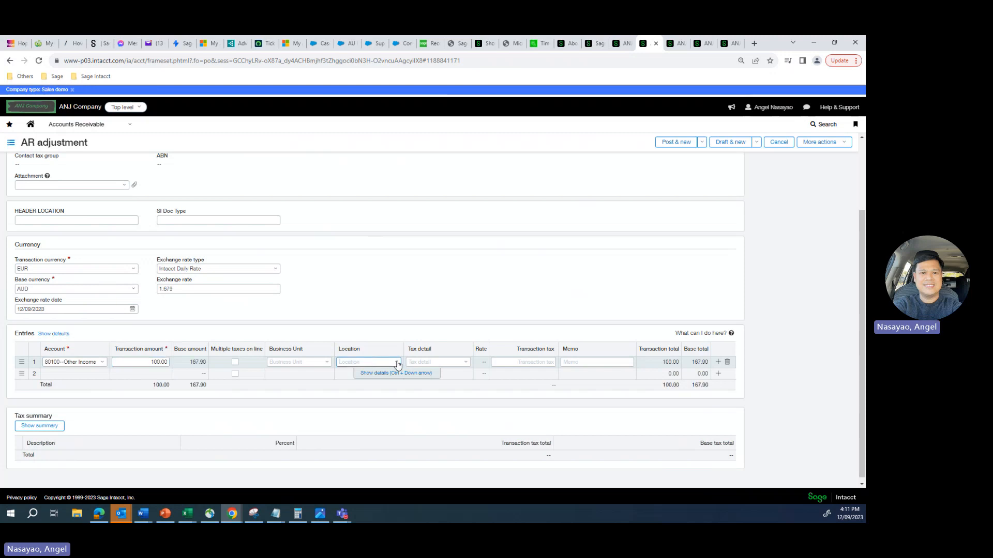
pyautogui.click(396, 364)
pyautogui.click(375, 287)
pyautogui.click(466, 362)
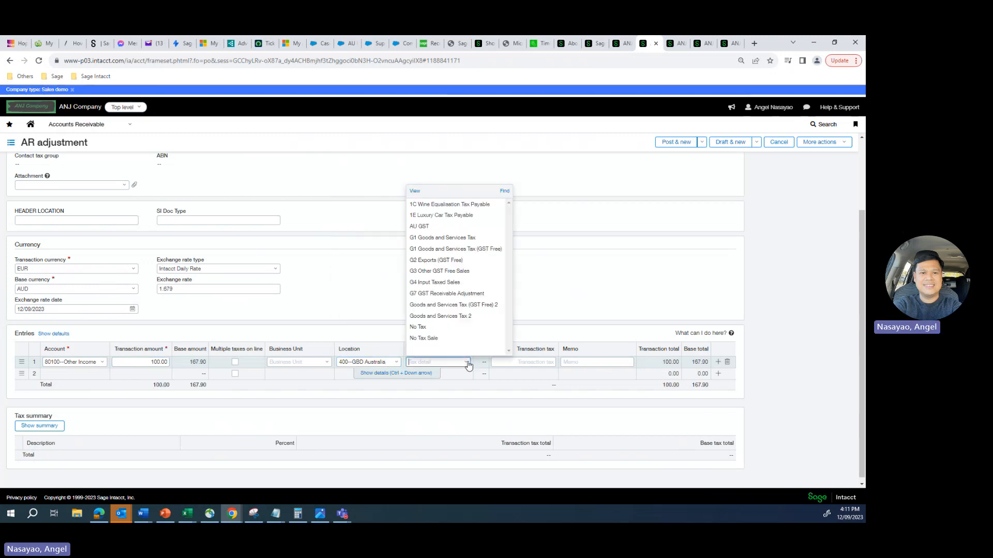
pyautogui.click(437, 237)
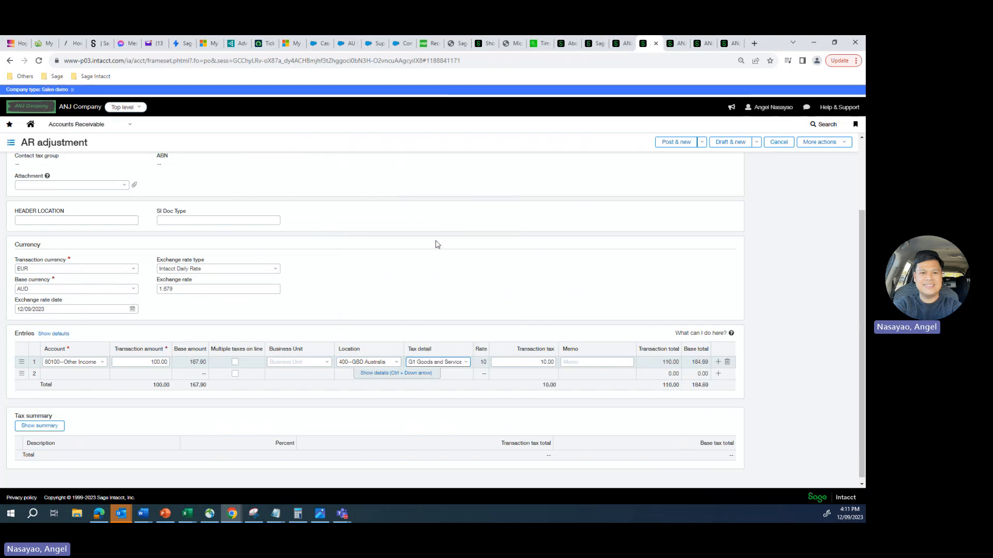
pyautogui.click(491, 244)
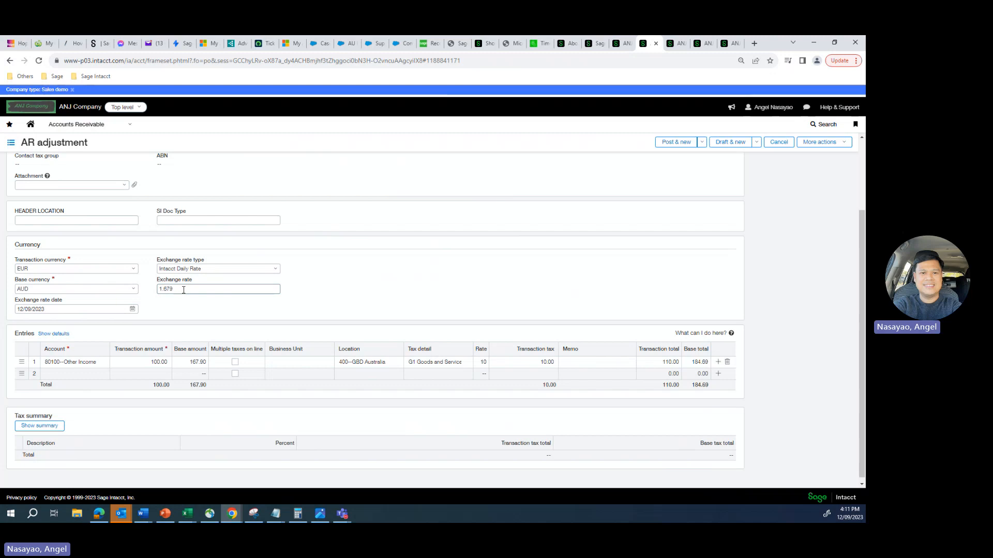
# Look up the exchange rate on the original EUR sales invoice and set the adjustment's exchange rate to 1.6793.
pyautogui.click(620, 43)
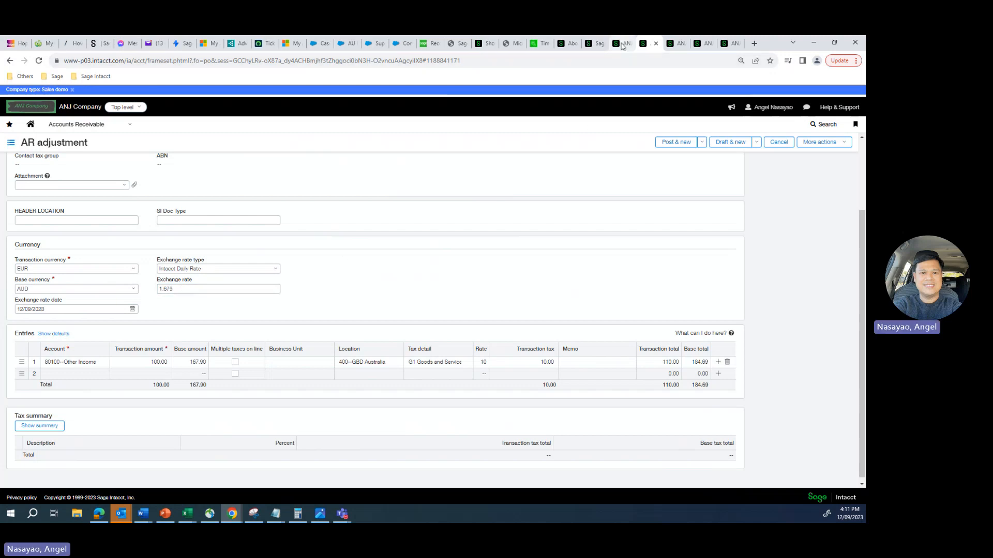
pyautogui.scroll(-3, 428, 286)
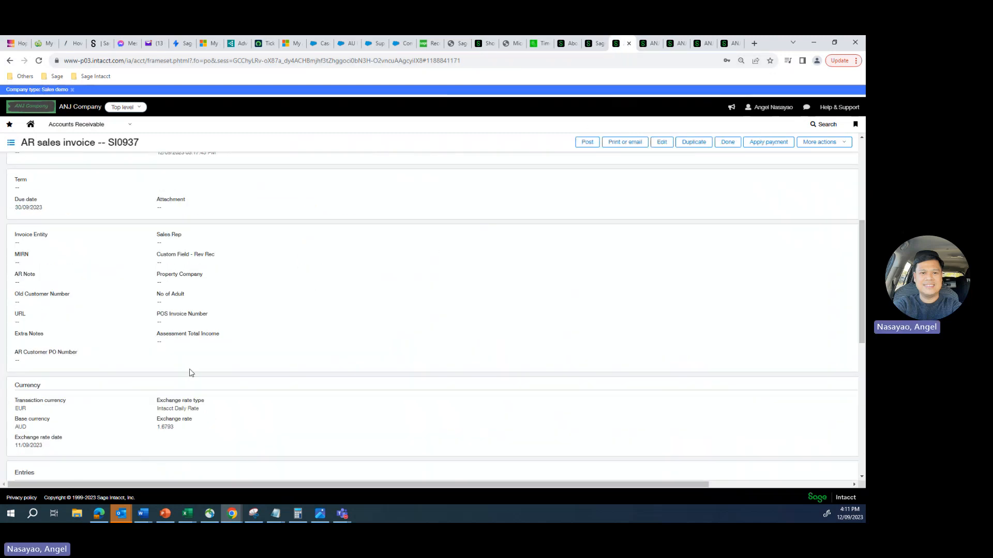
pyautogui.moveTo(174, 430); pyautogui.dragTo(167, 428)
pyautogui.click(651, 48)
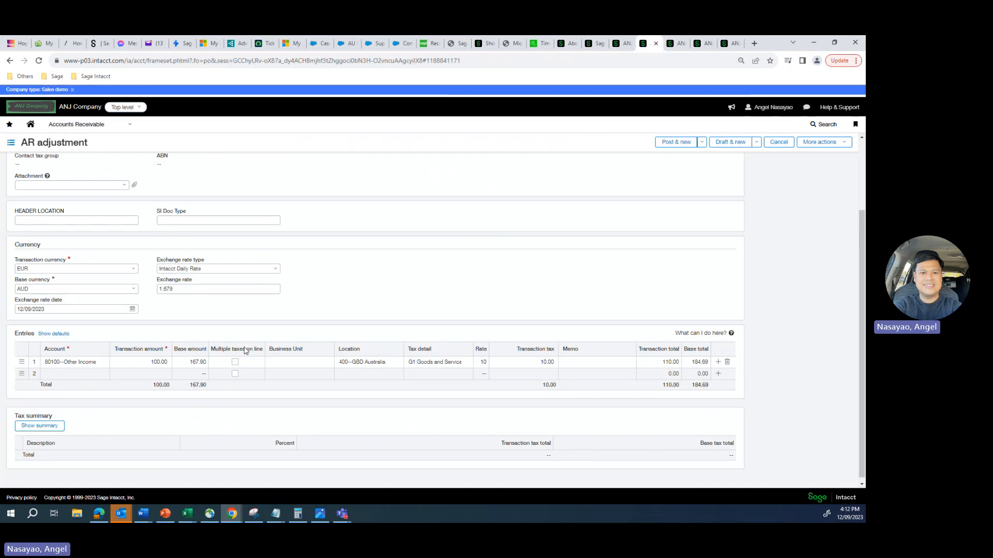
pyautogui.moveTo(191, 291); pyautogui.dragTo(145, 292)
pyautogui.click(396, 290)
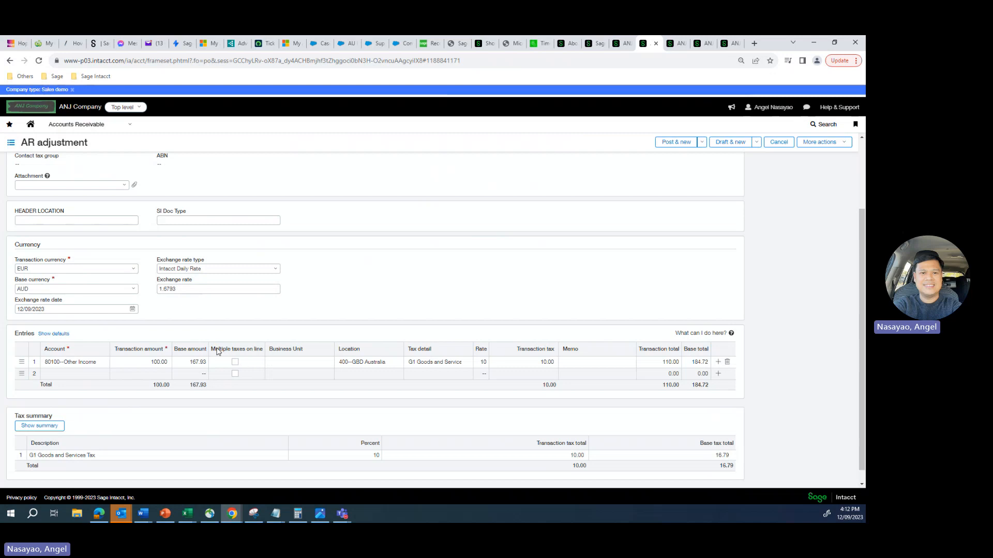
# Change the entry line's tax detail to No Tax and compare the line with the sales invoice's entry.
pyautogui.click(438, 362)
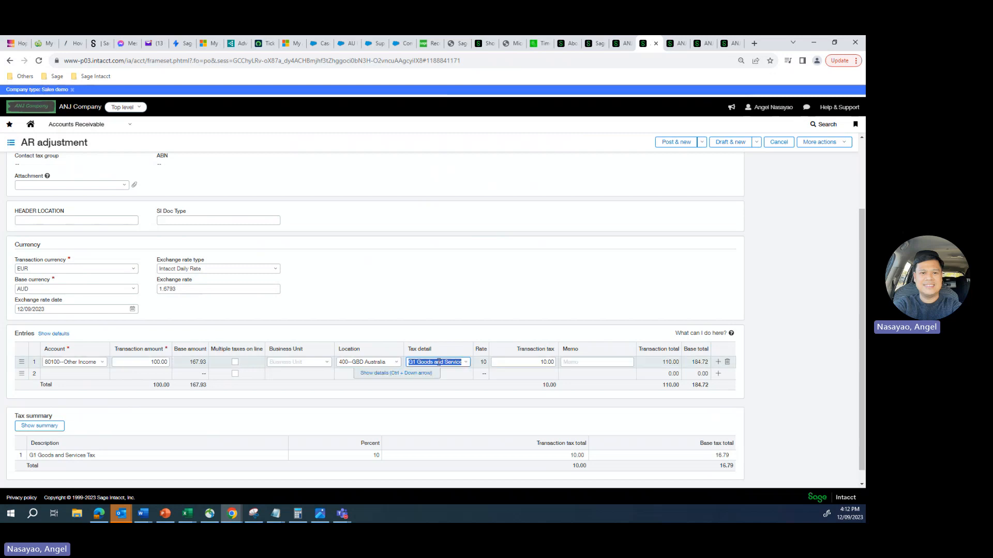
pyautogui.click(466, 361)
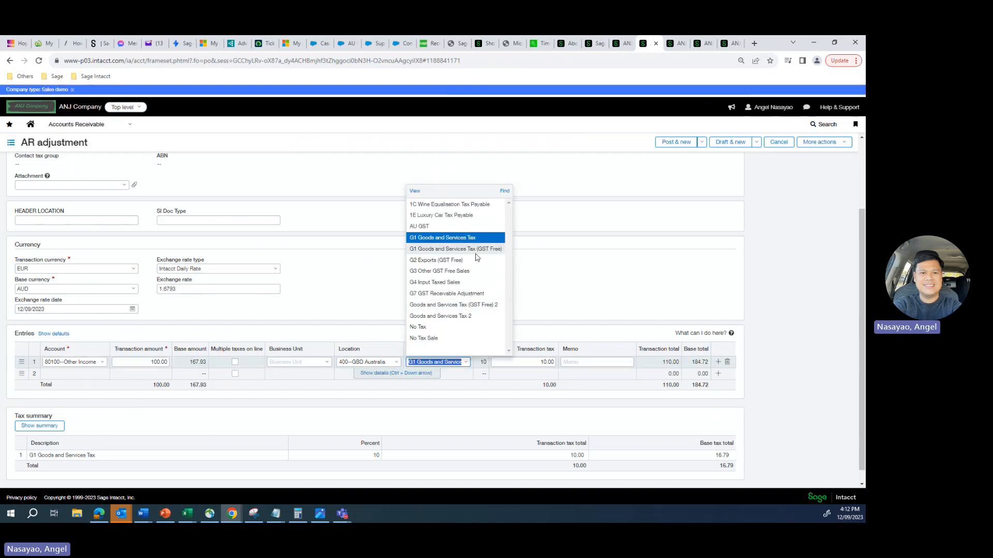
pyautogui.click(419, 326)
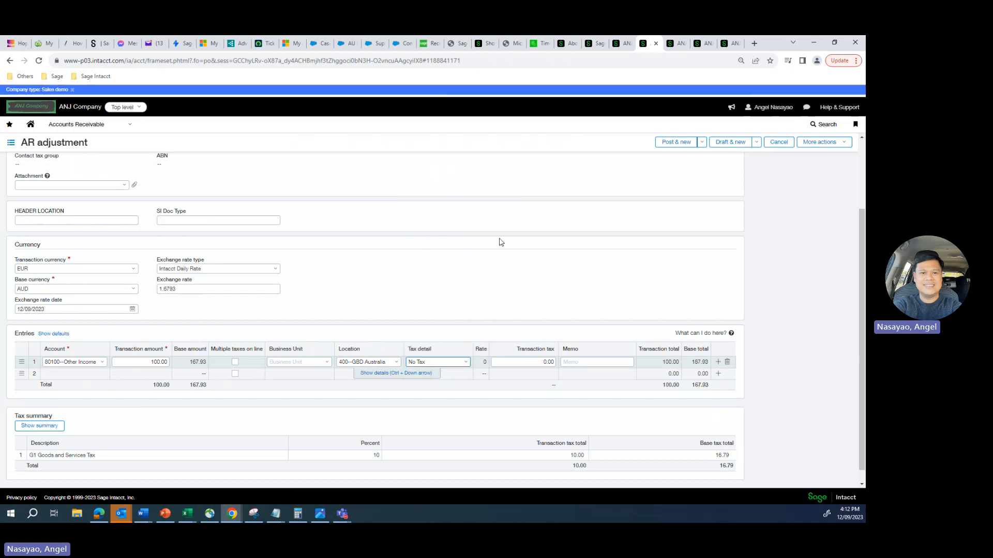
pyautogui.click(501, 243)
pyautogui.click(621, 45)
pyautogui.scroll(-3, 506, 229)
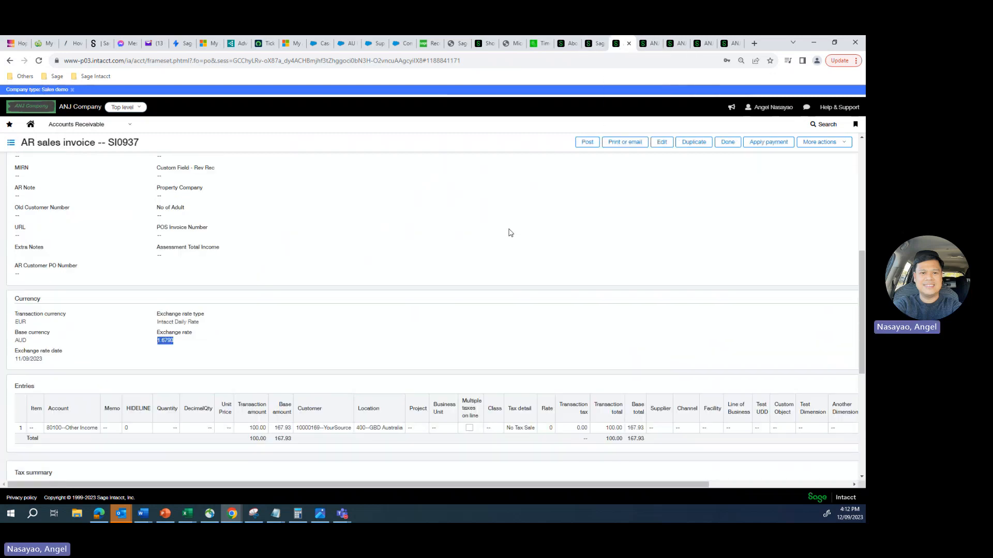
pyautogui.click(650, 46)
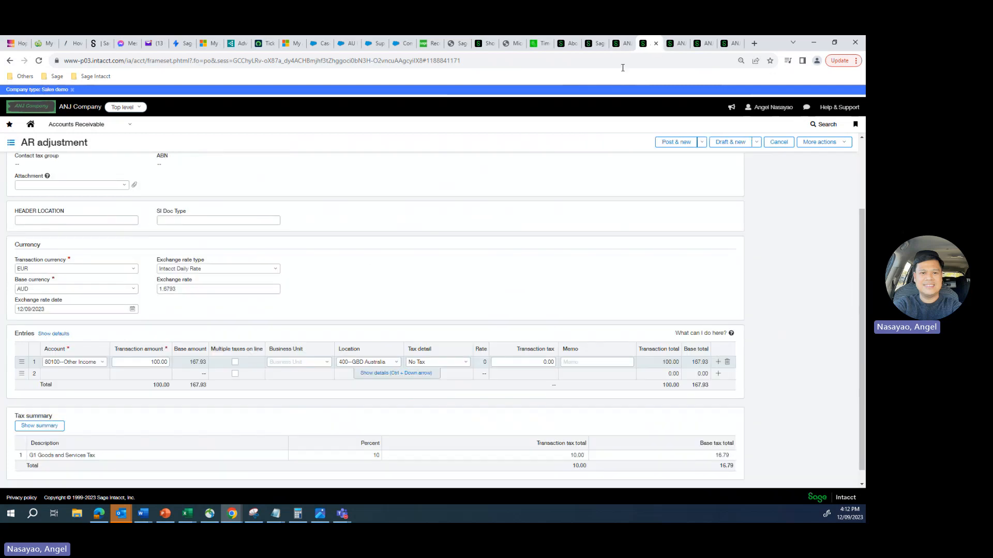
# Post the AR adjustment without starting another one.
pyautogui.scroll(3, 424, 245)
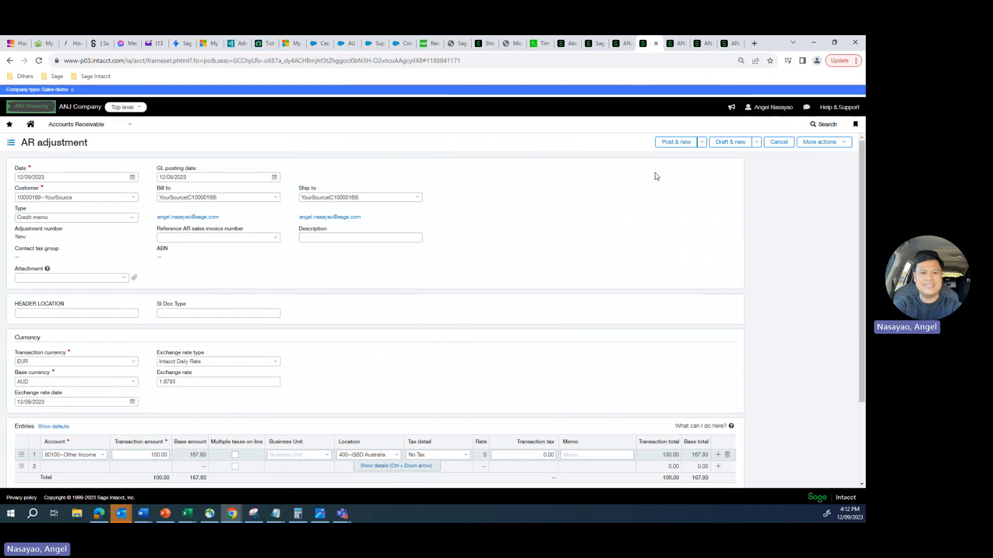
pyautogui.click(701, 143)
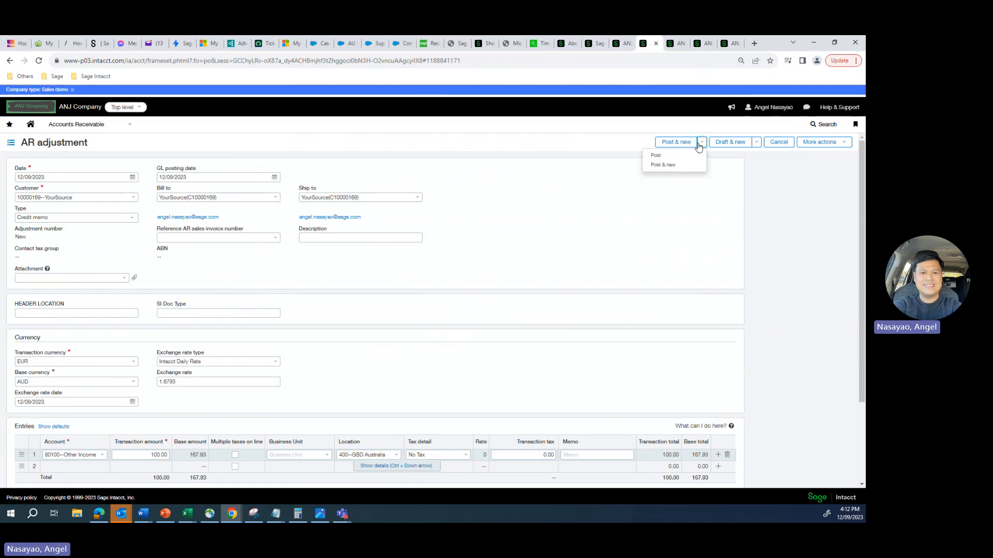
pyautogui.click(654, 156)
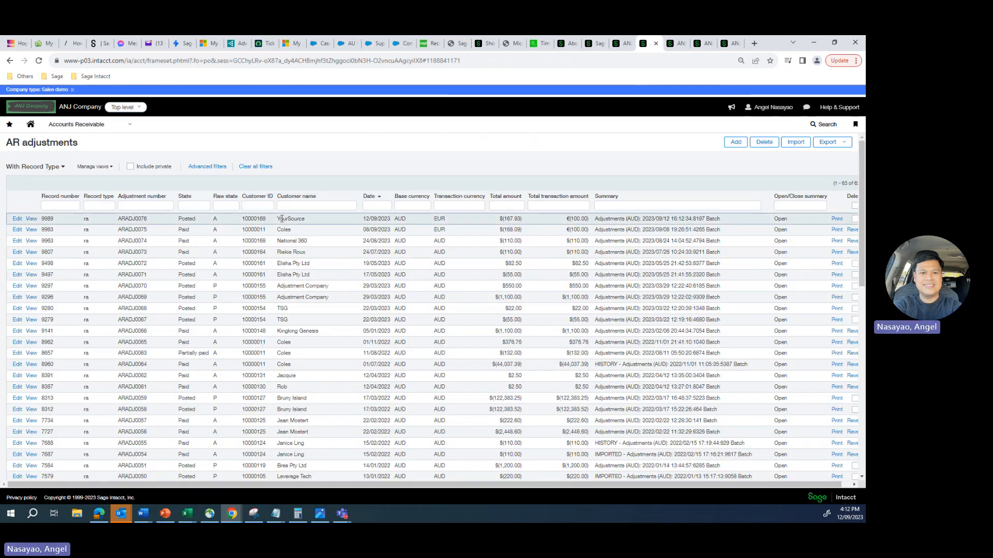
# Rerun the customer aging report for YourSource with its existing settings after posting the adjustment.
pyautogui.click(675, 43)
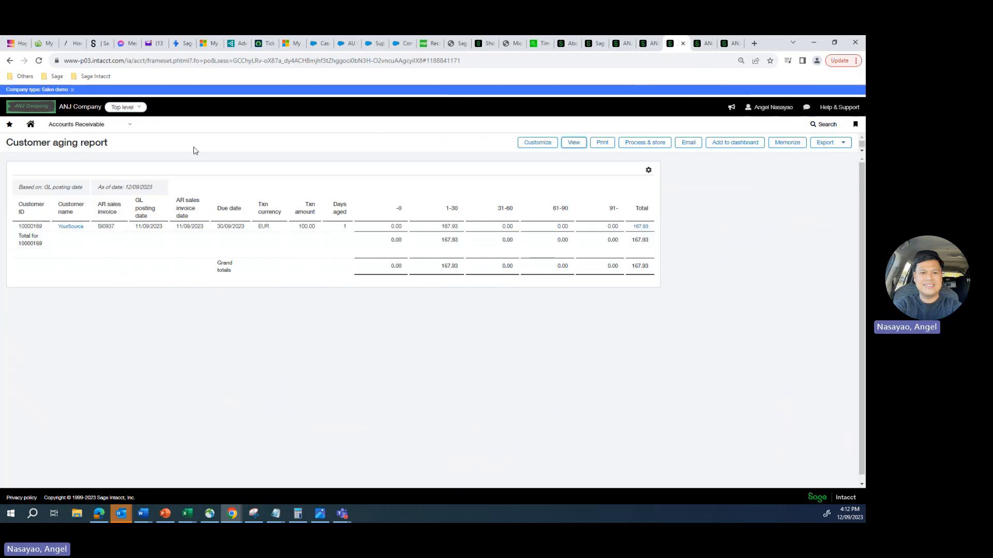
pyautogui.click(537, 147)
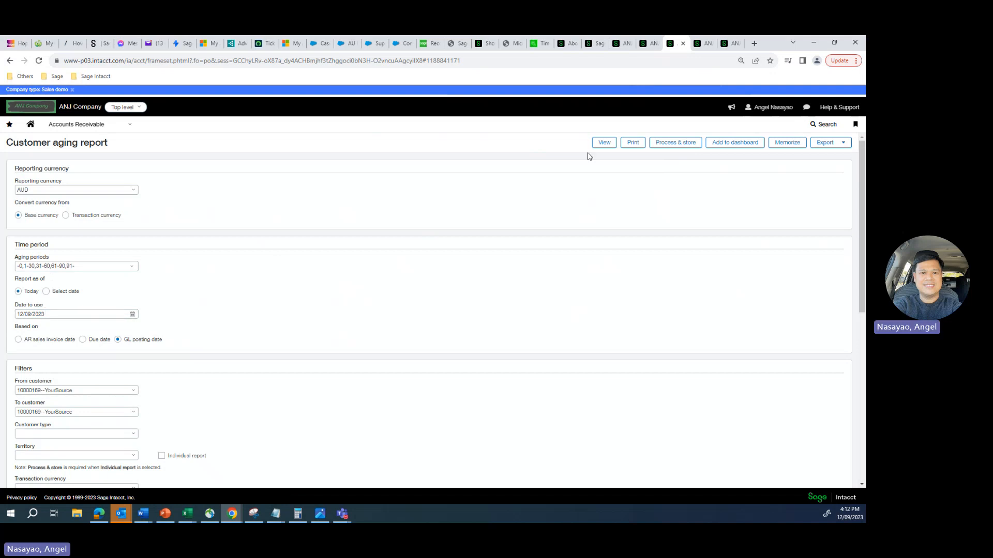
pyautogui.click(601, 143)
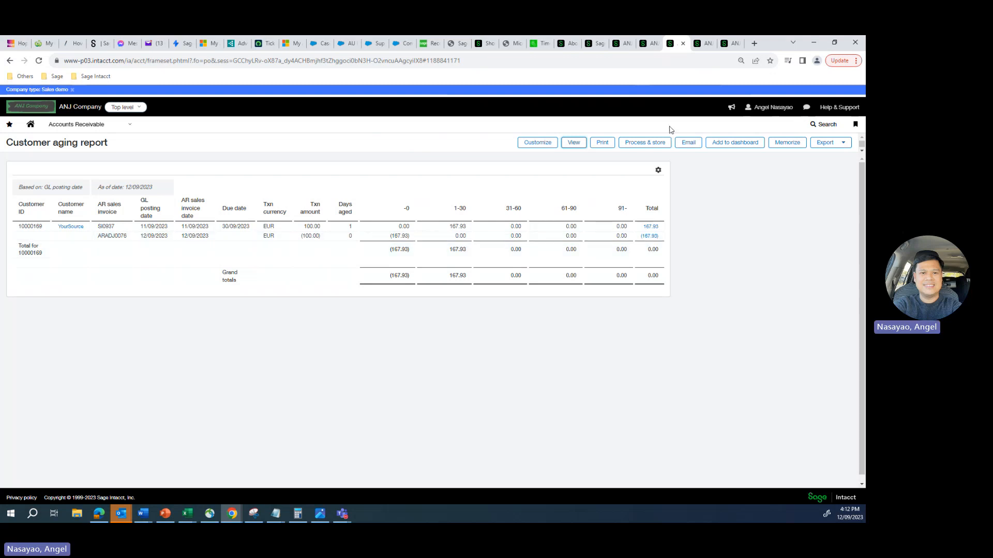
# Review the adjustments list, reload the EUR sales invoice page, and return to the customer aging report.
pyautogui.click(650, 45)
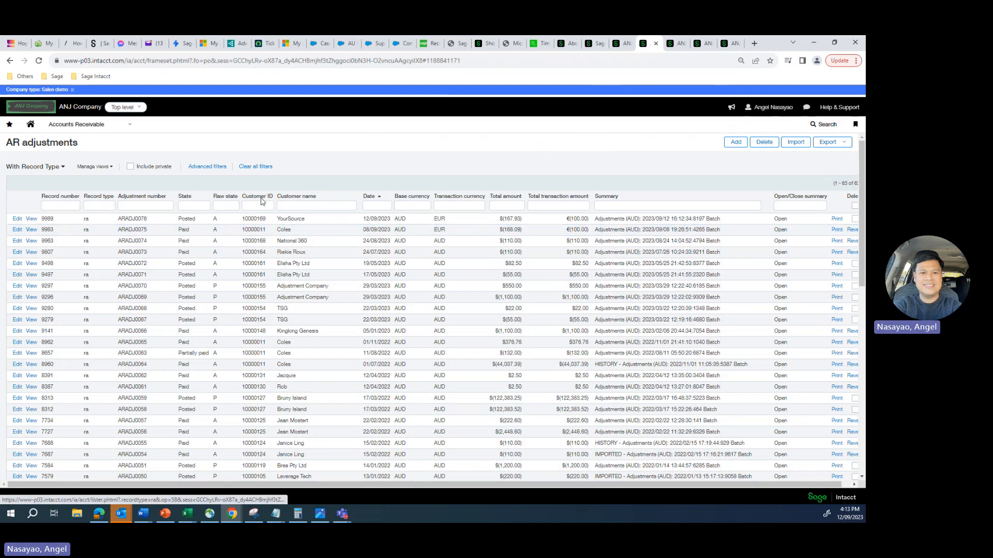
pyautogui.click(622, 46)
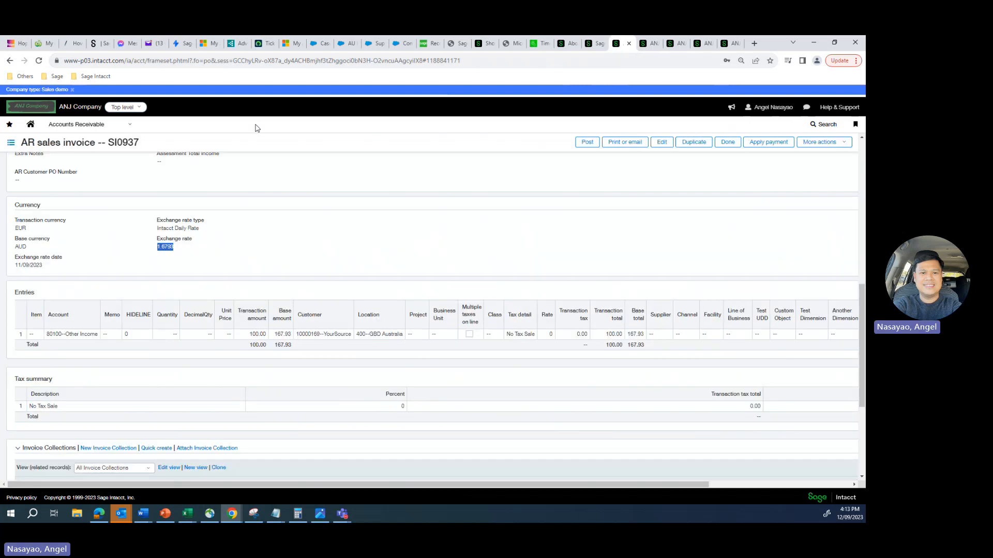
pyautogui.scroll(10, 275, 208)
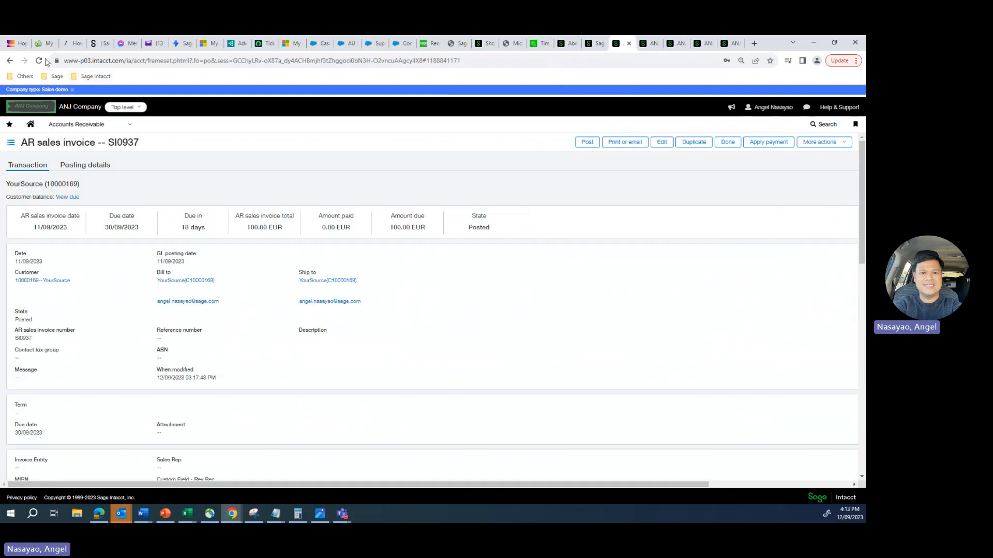
pyautogui.click(39, 61)
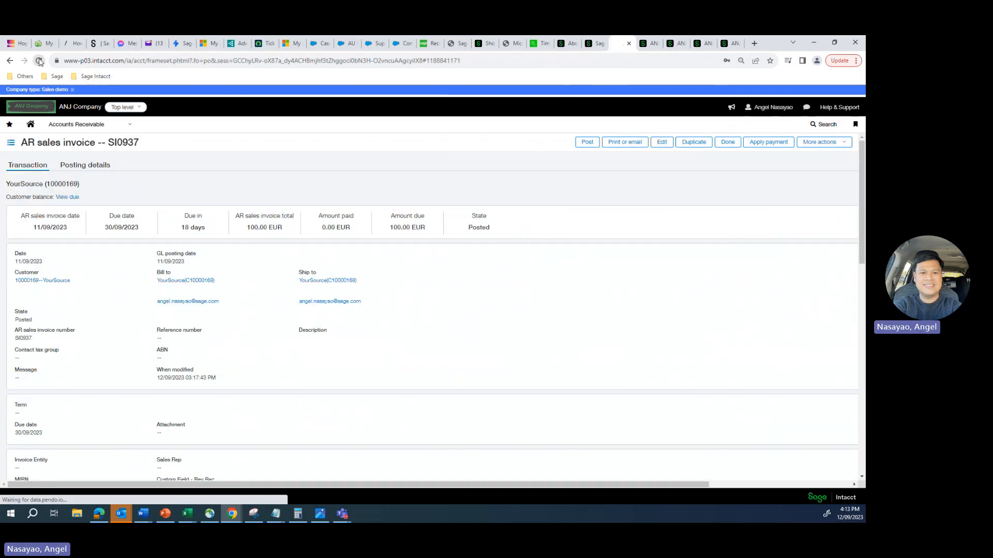
pyautogui.click(675, 44)
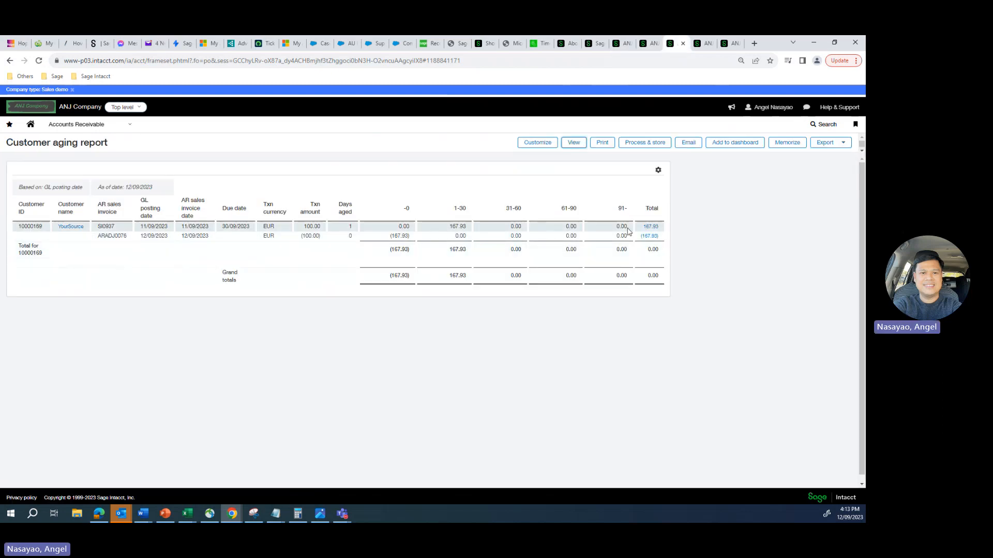
# Start a new Receive payment transaction in Accounts Receivable and select YourSource as the customer.
pyautogui.click(623, 45)
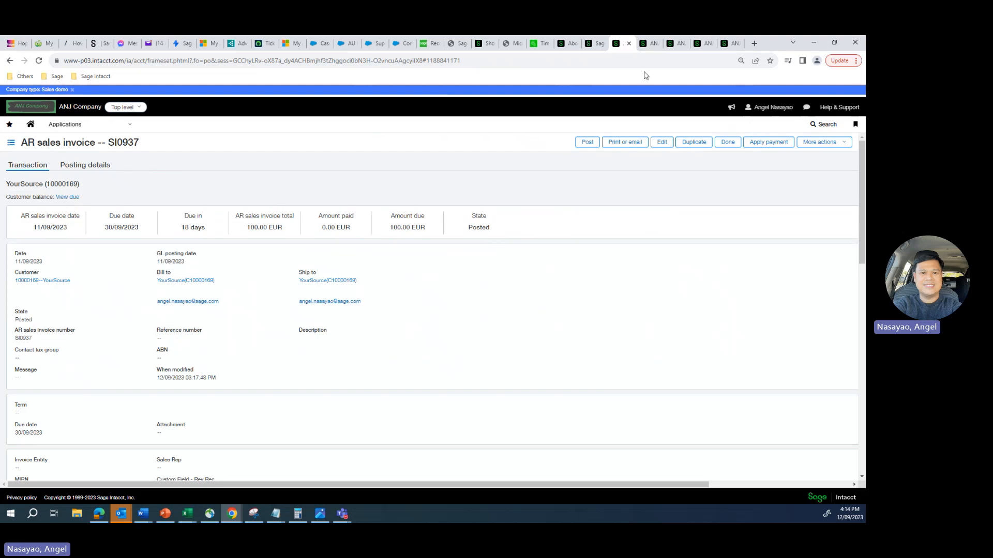
pyautogui.click(650, 46)
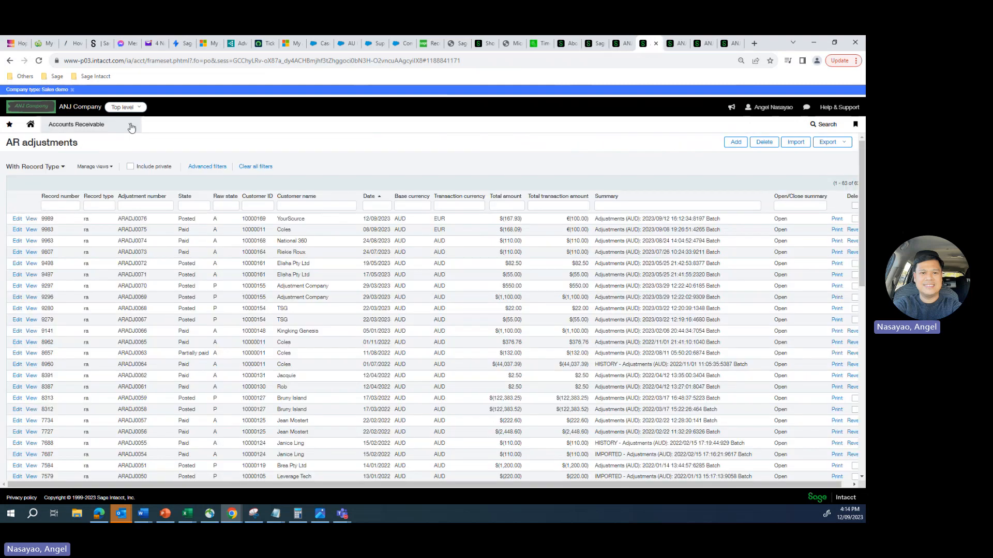
pyautogui.click(129, 124)
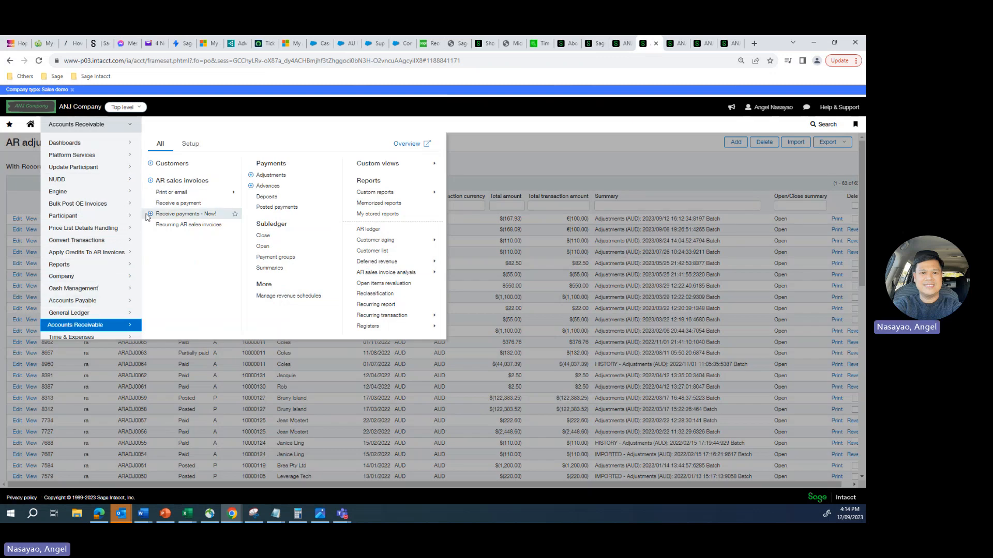
pyautogui.click(150, 215)
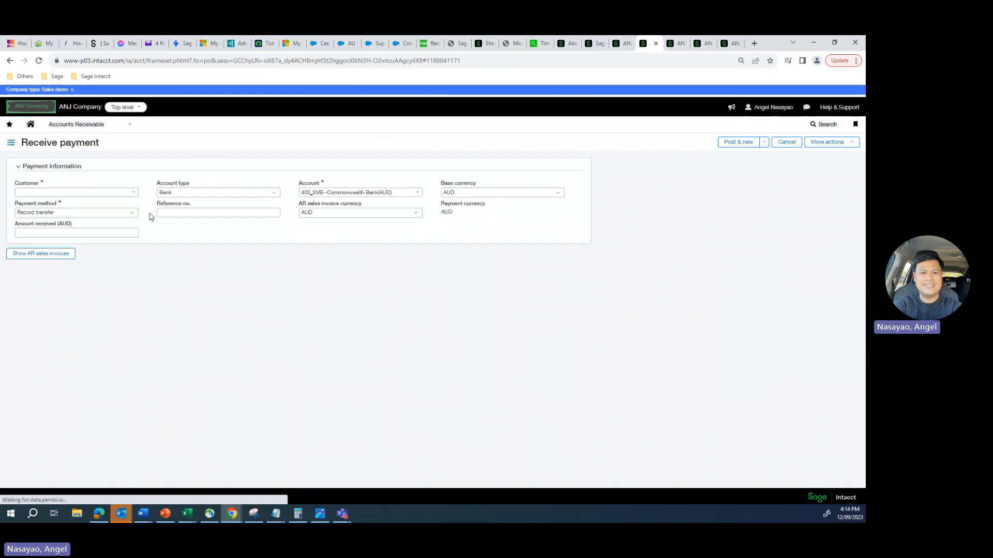
pyautogui.click(130, 195)
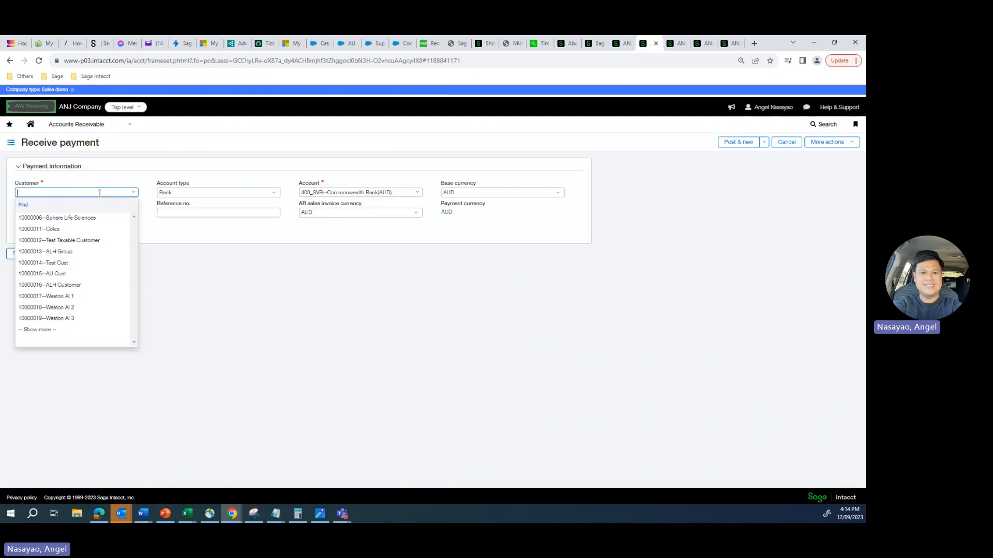
pyautogui.write('yoursource')
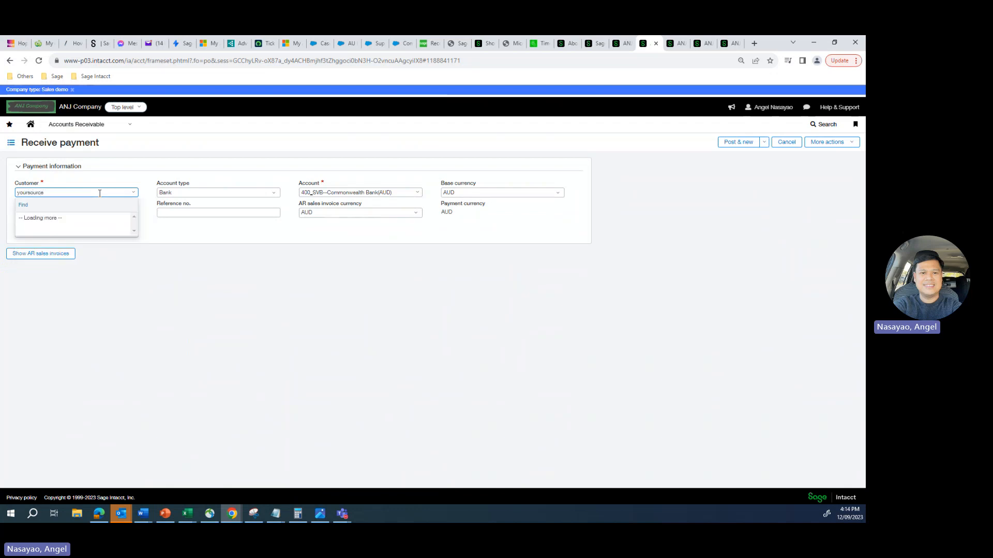
pyautogui.click(91, 217)
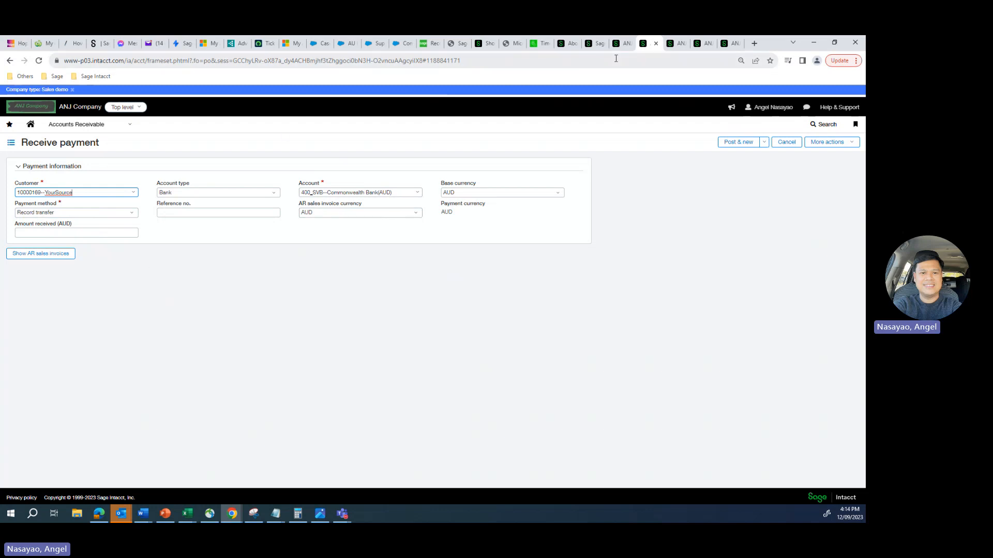
# Check the EUR sales invoice, and look through the AUD invoices available for YourSource's payment.
pyautogui.click(616, 43)
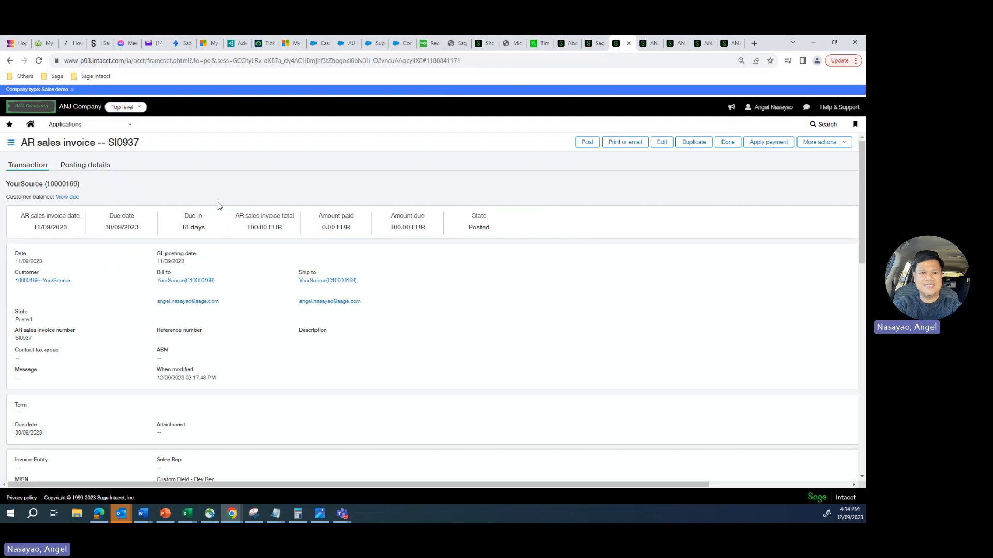
pyautogui.click(651, 45)
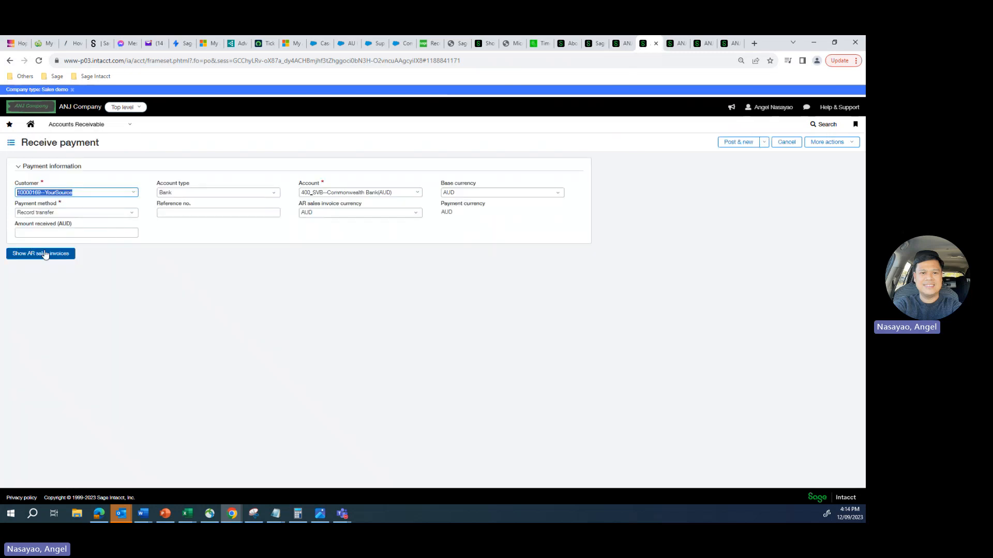
pyautogui.click(46, 254)
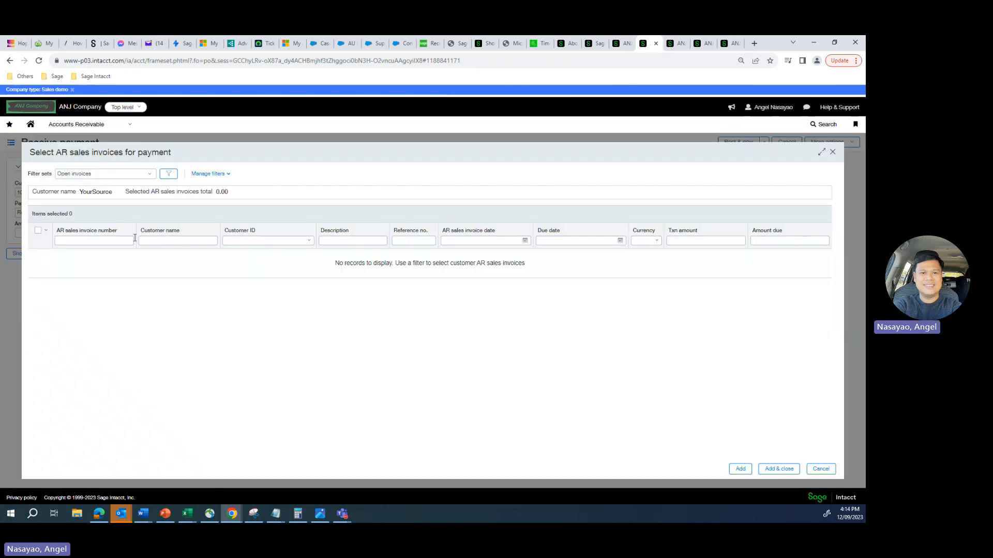
pyautogui.click(832, 152)
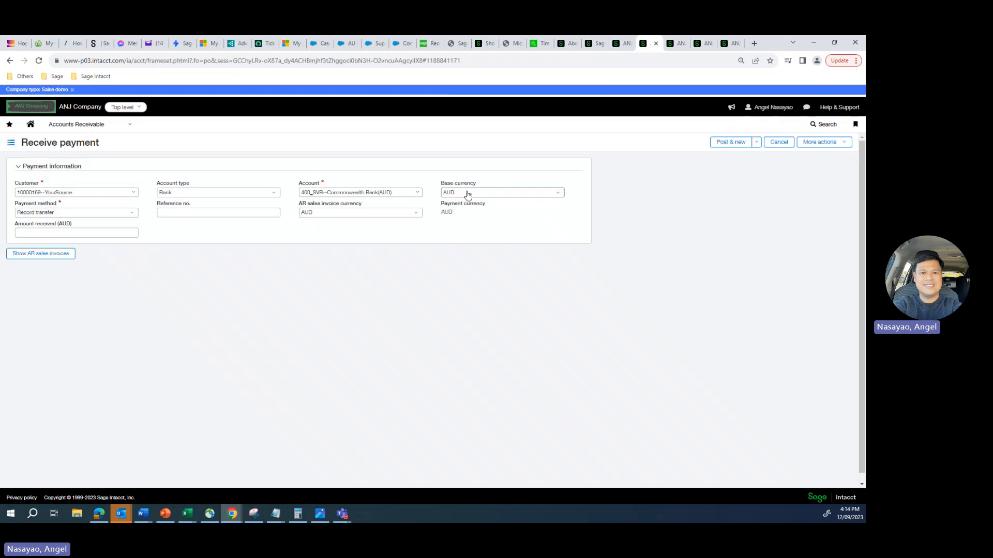
# Set the payment's AR sales invoice currency to EUR and show the customer's open sales invoices.
pyautogui.click(418, 214)
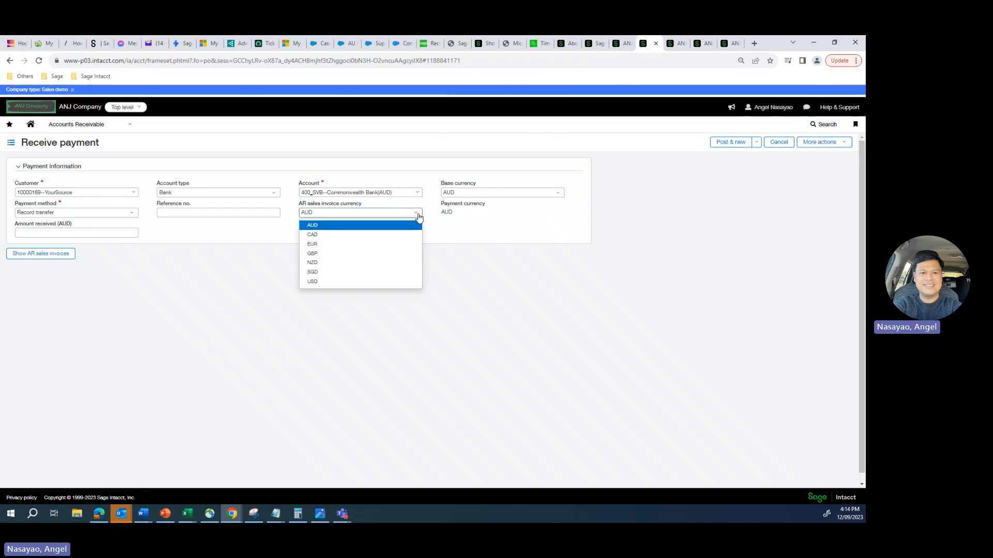
pyautogui.click(351, 244)
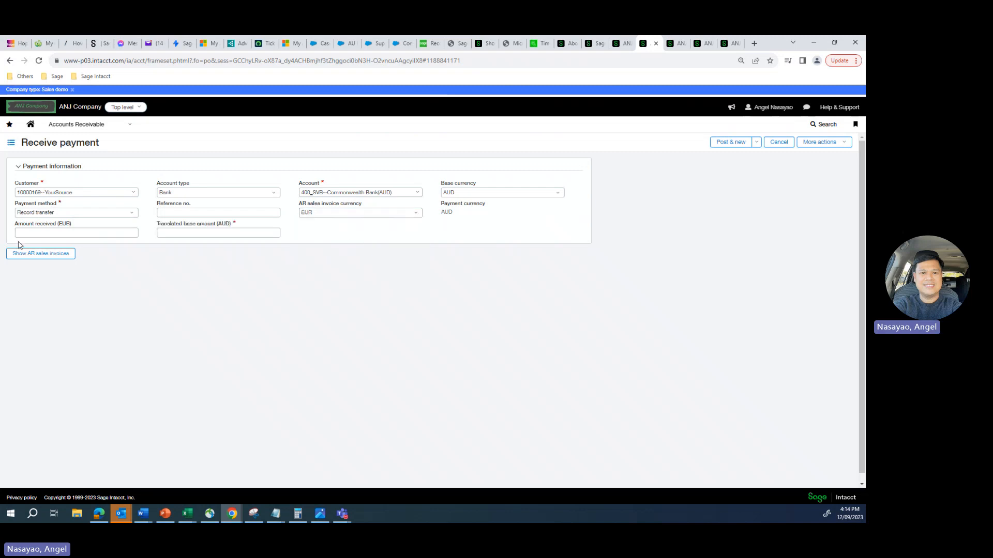
pyautogui.click(32, 254)
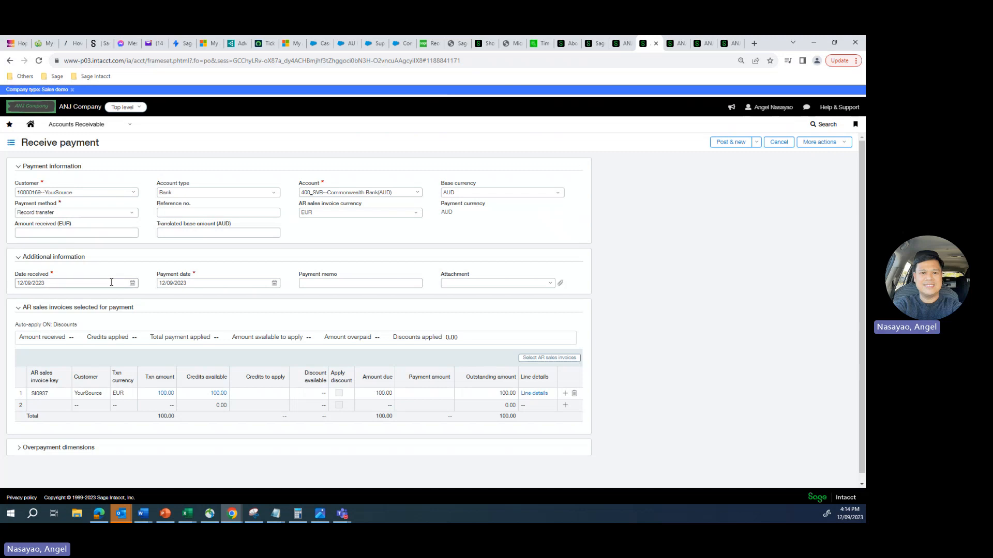
# Set the sales invoice line's payment amount to 100 and the amount received to 100.00 EUR.
pyautogui.click(422, 393)
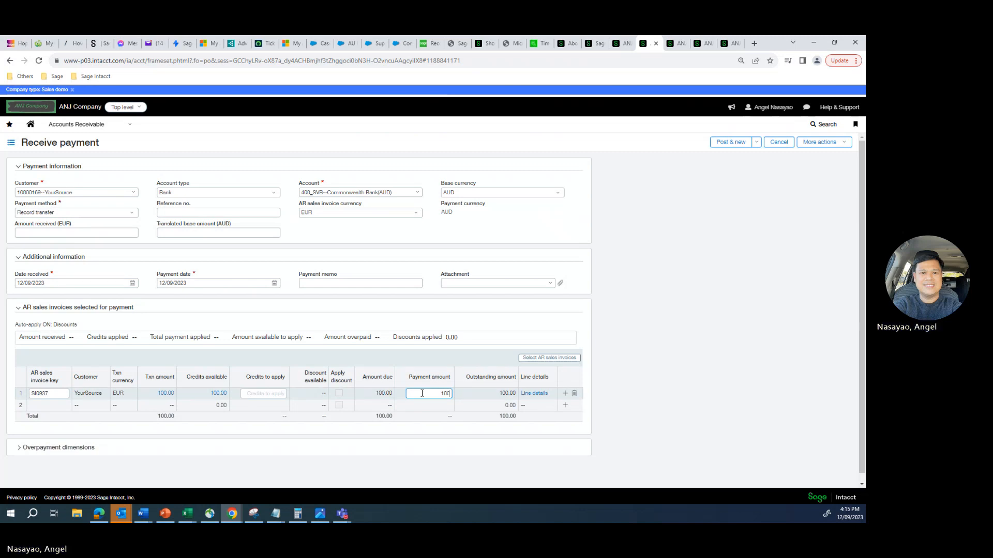
pyautogui.click(685, 295)
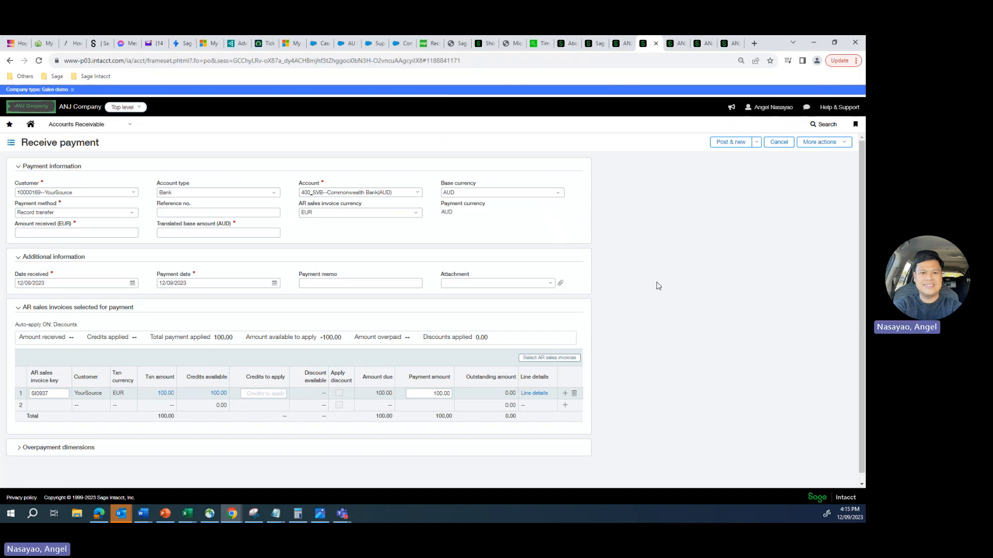
pyautogui.click(55, 230)
pyautogui.click(619, 44)
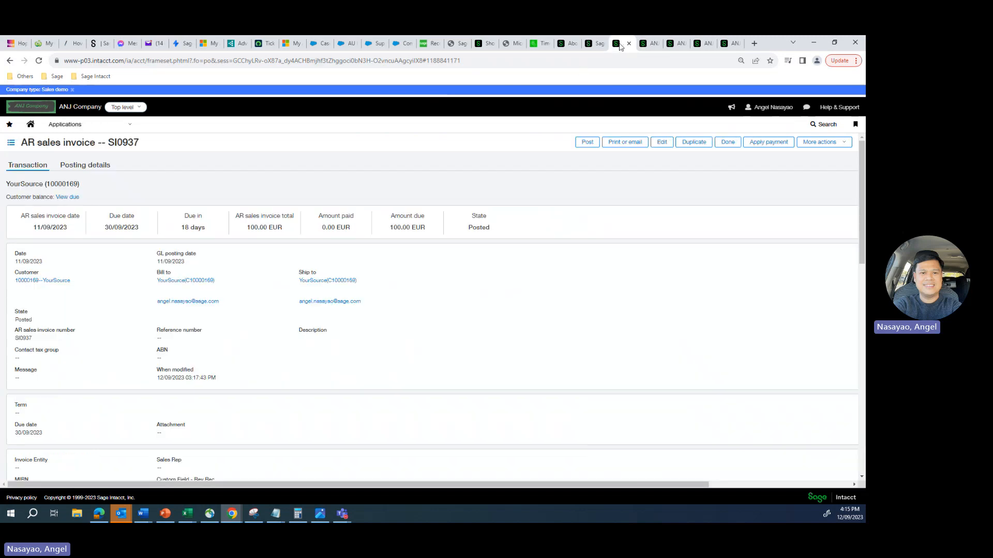
pyautogui.scroll(-2, 442, 275)
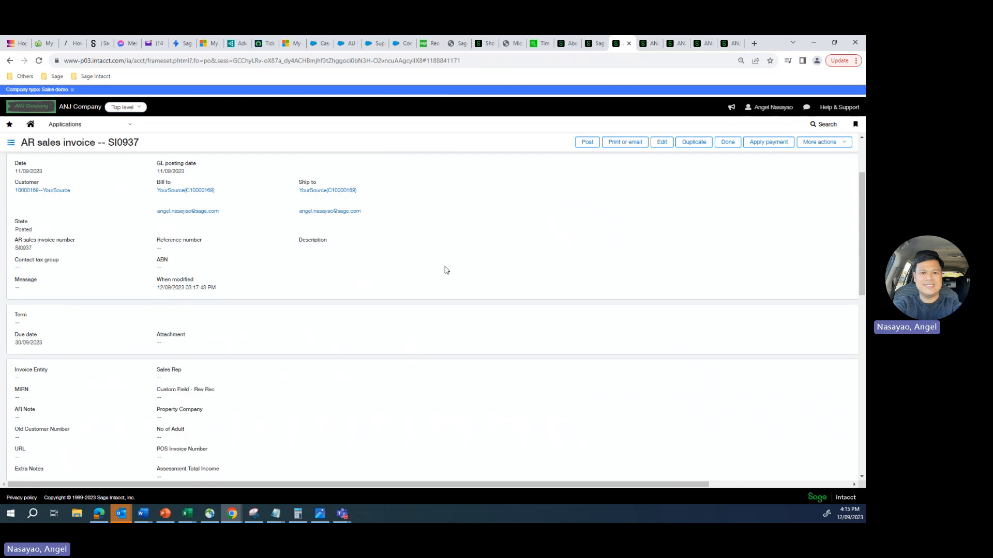
pyautogui.hotkey('ctrl', 'Tab')
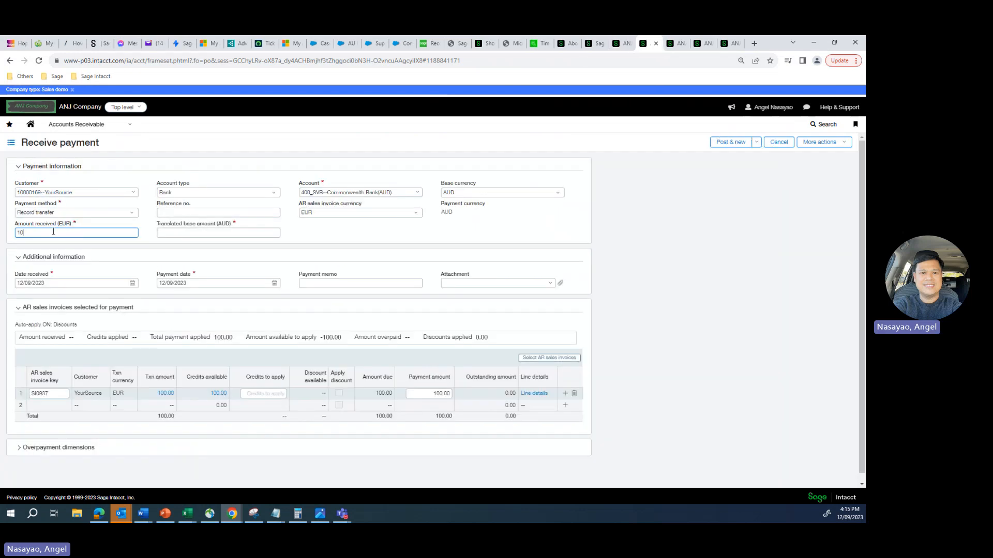
# Set the translated base amount to 167.93 AUD, matching the sales invoice's base total, and post the payment without starting another one.
pyautogui.click(243, 233)
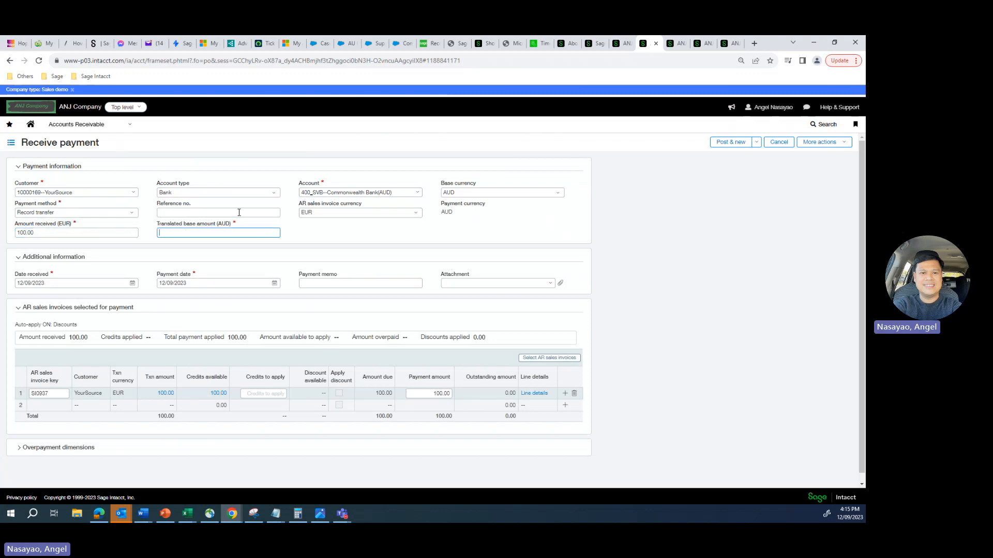
pyautogui.click(627, 47)
pyautogui.scroll(-10, 332, 295)
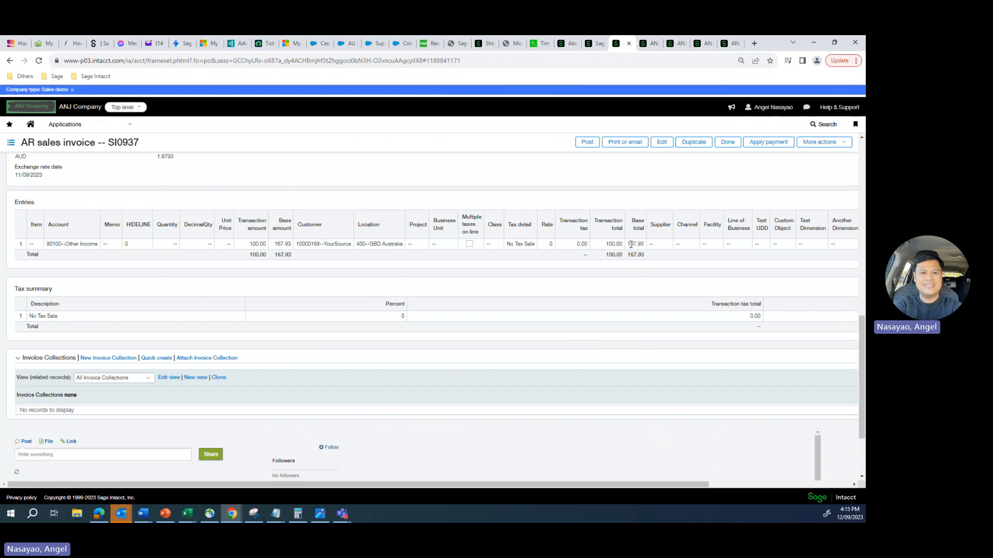
pyautogui.click(647, 46)
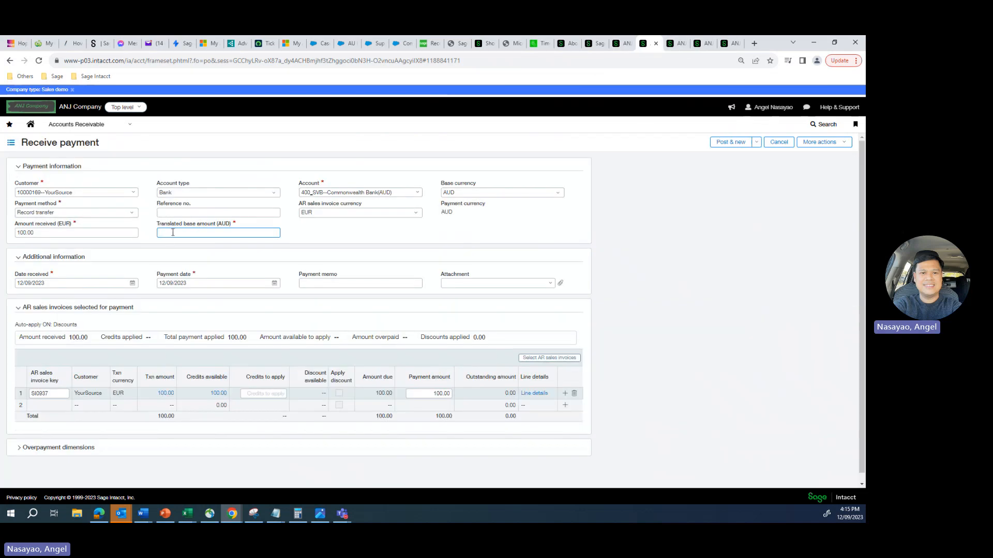
pyautogui.write('167.93')
pyautogui.click(339, 244)
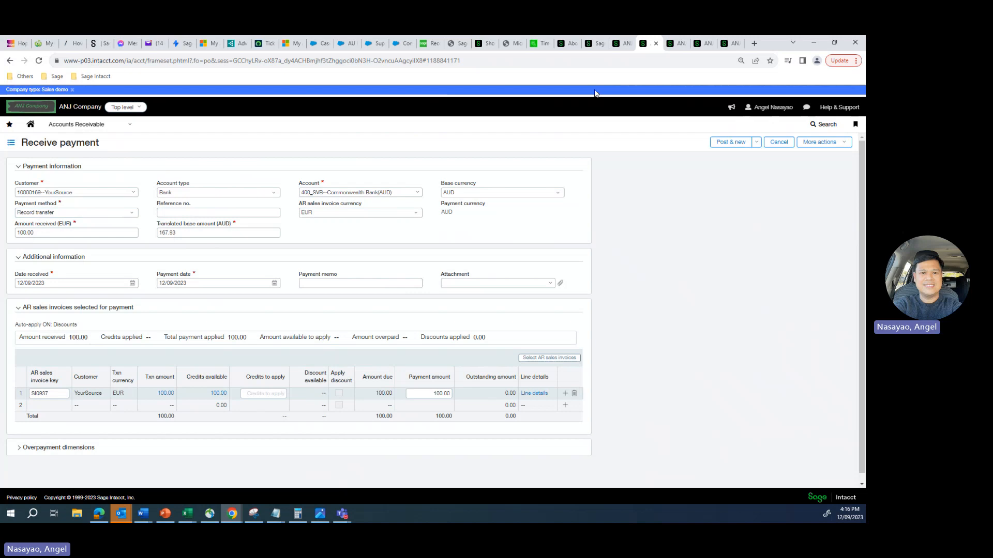
pyautogui.click(756, 142)
pyautogui.click(708, 155)
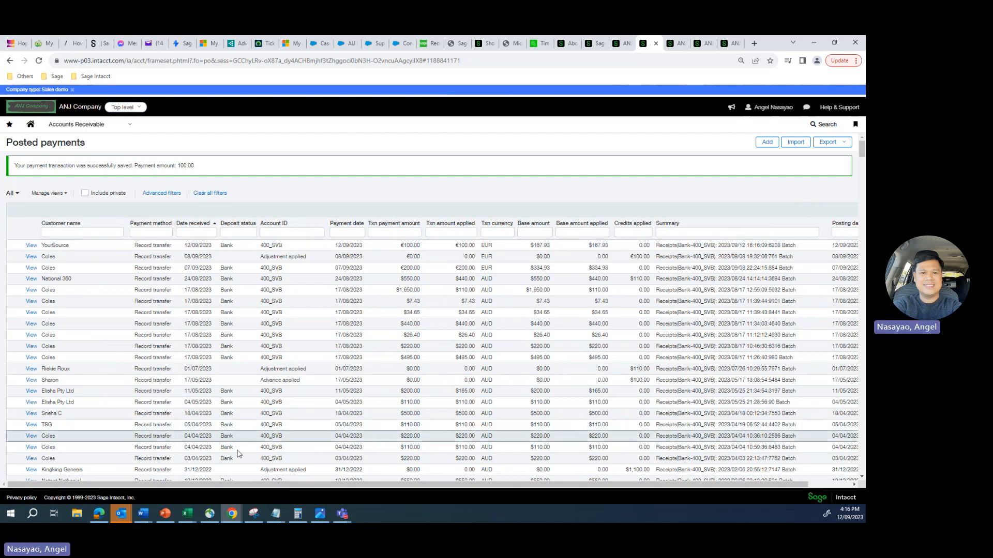
# Review the new YourSource payment in the posted payments list, including its paid sales invoices and applied credits.
pyautogui.moveTo(226, 483); pyautogui.dragTo(496, 485)
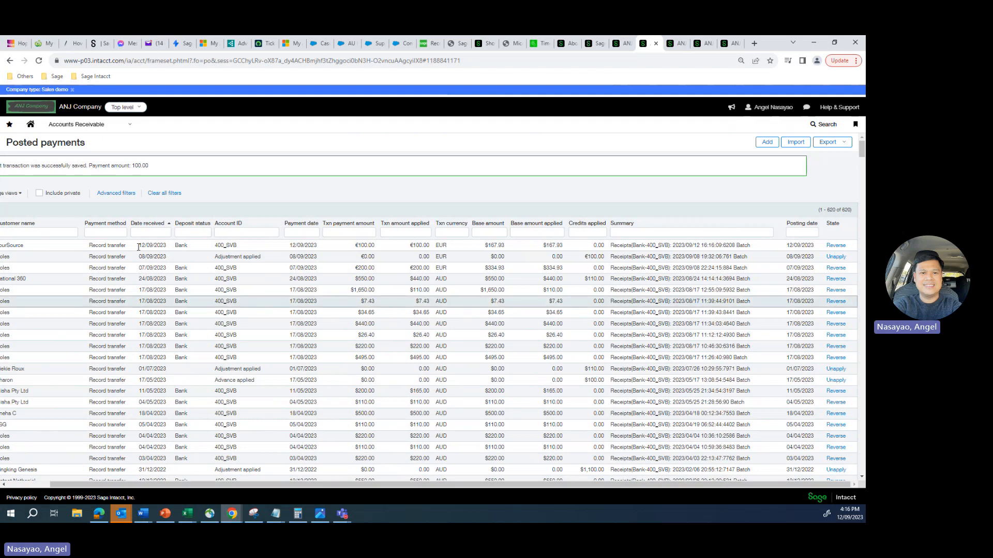
pyautogui.moveTo(119, 485); pyautogui.dragTo(64, 484)
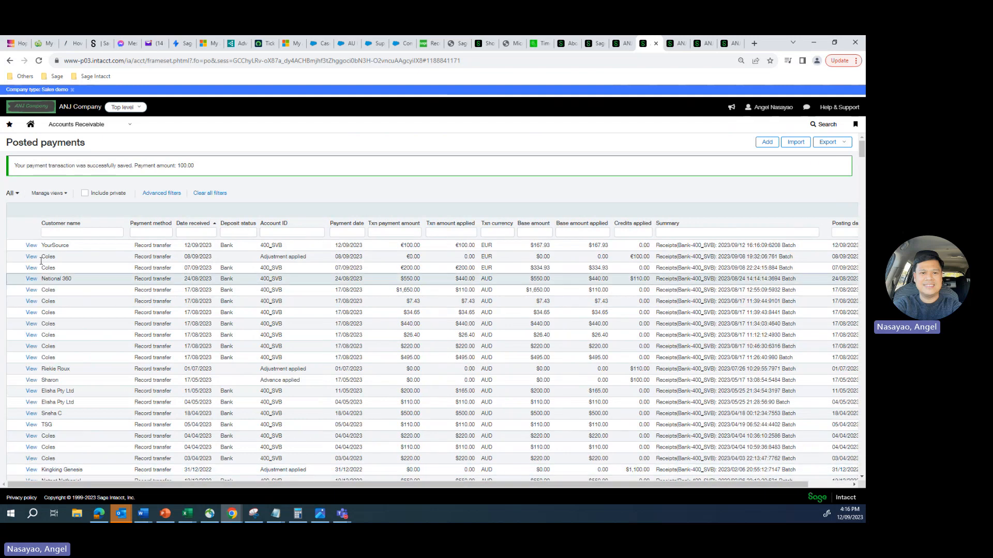
pyautogui.click(31, 245)
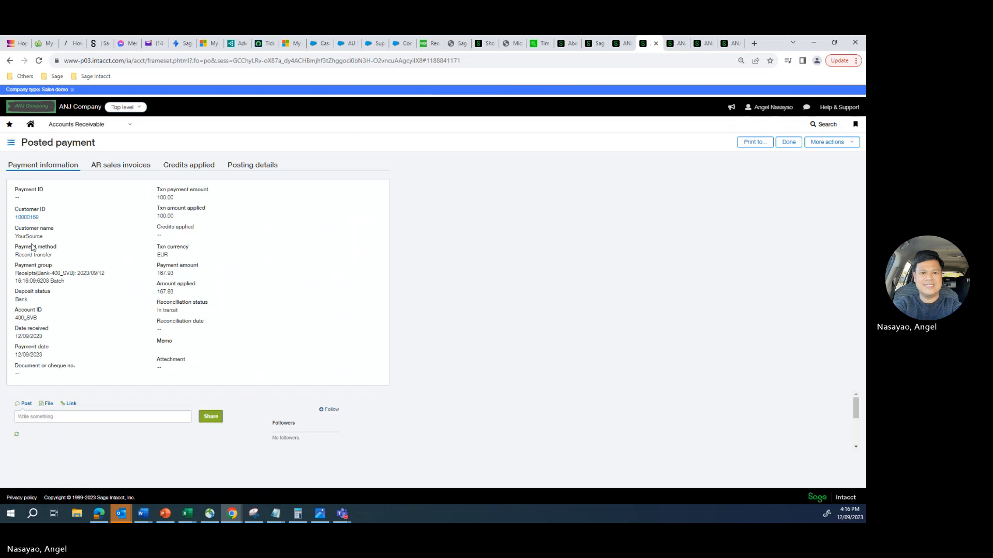
pyautogui.click(111, 164)
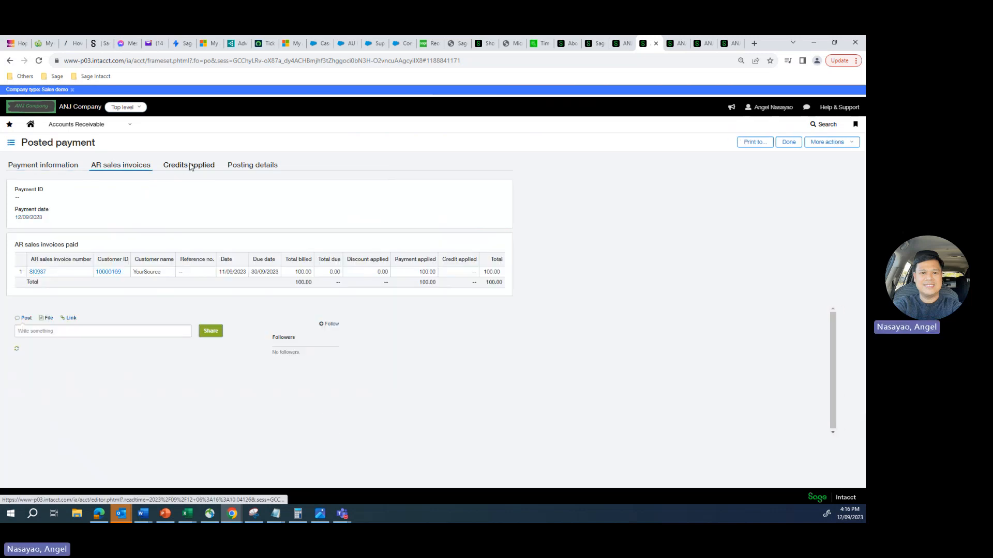
pyautogui.click(191, 167)
pyautogui.click(32, 166)
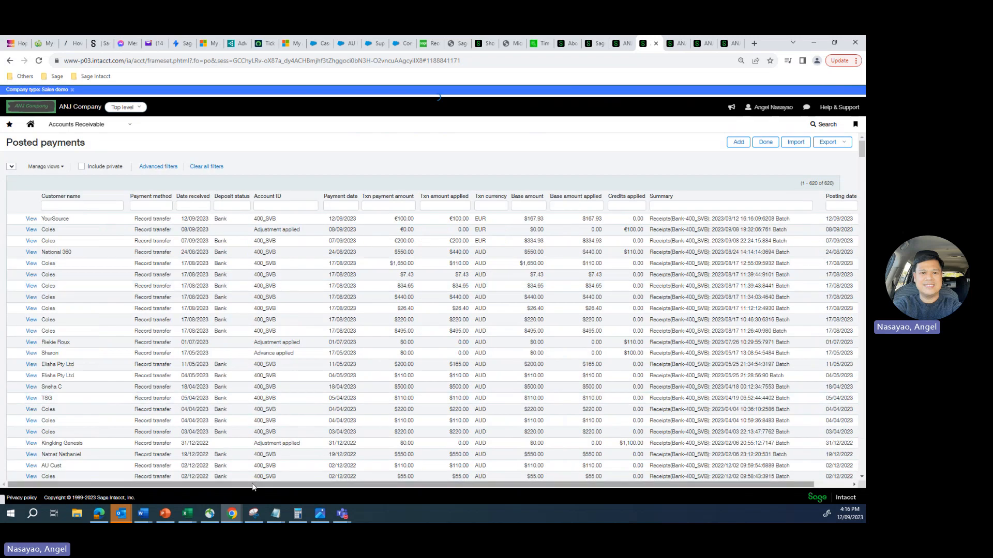
# Reverse the YourSource EUR 100.00 payment with a reversal date of 12/09/2023.
pyautogui.moveTo(253, 486); pyautogui.dragTo(327, 483)
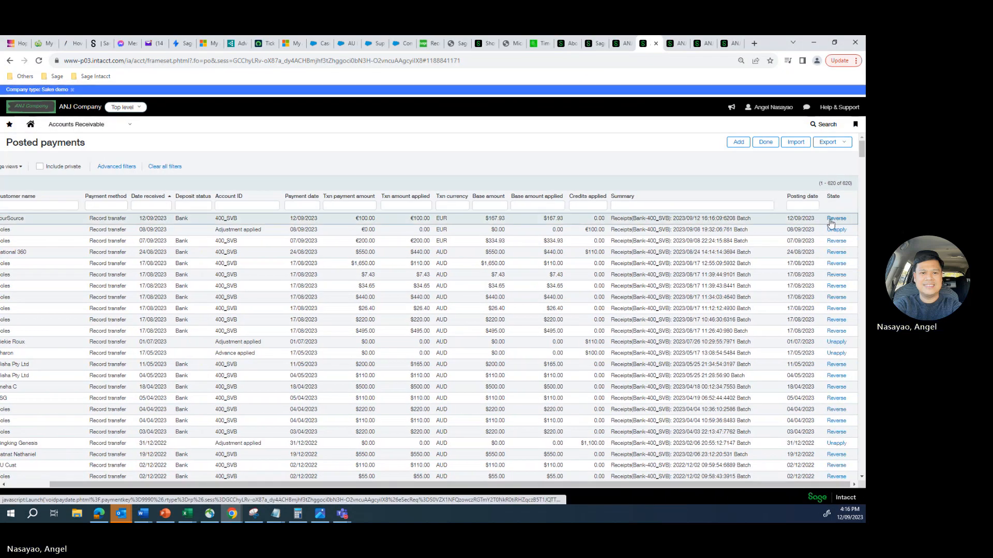
pyautogui.click(833, 220)
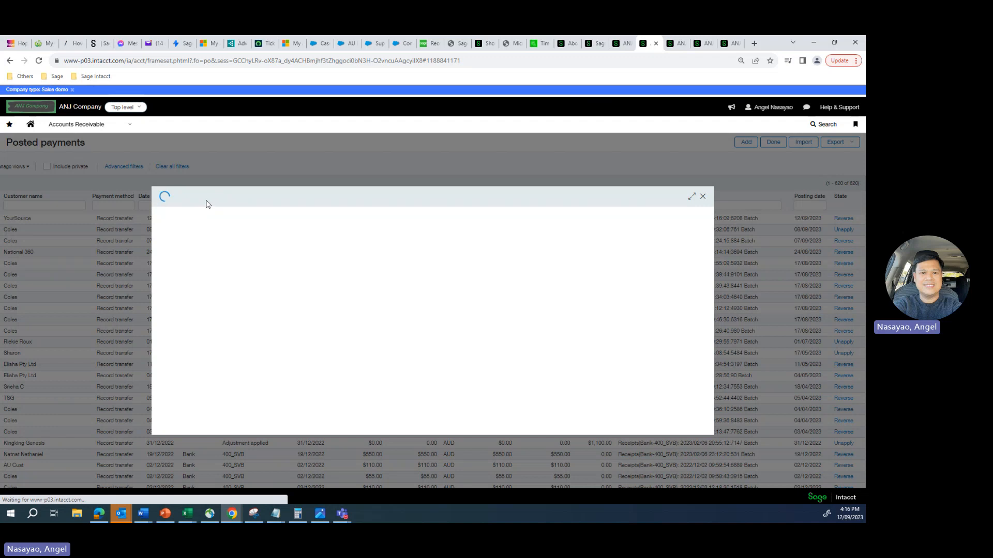
pyautogui.scroll(-1, 264, 328)
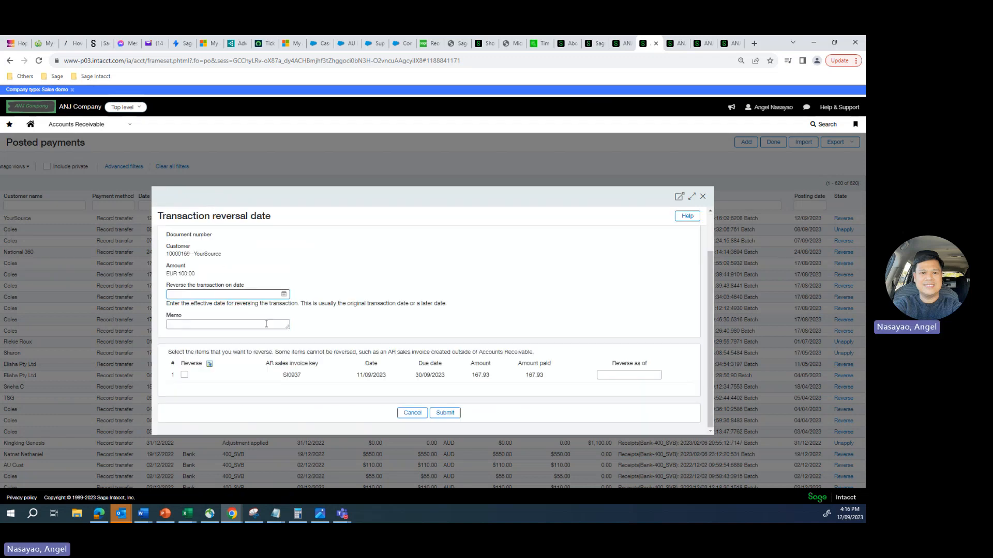
pyautogui.click(284, 294)
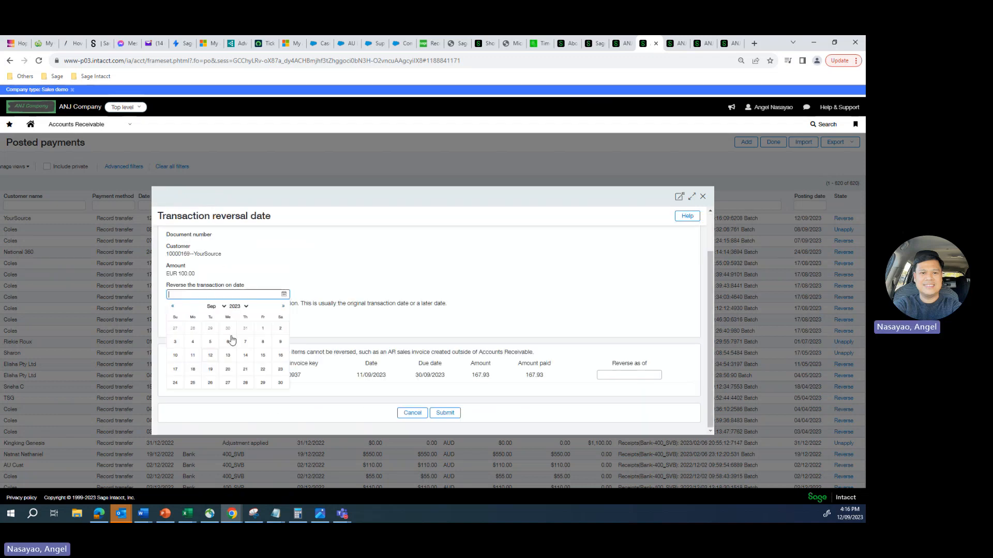
pyautogui.click(210, 355)
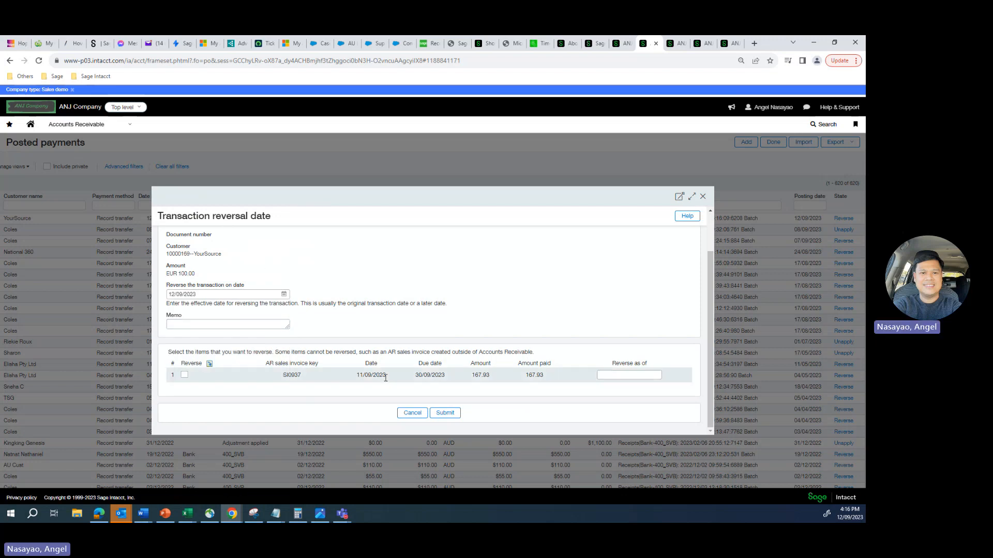
pyautogui.click(446, 414)
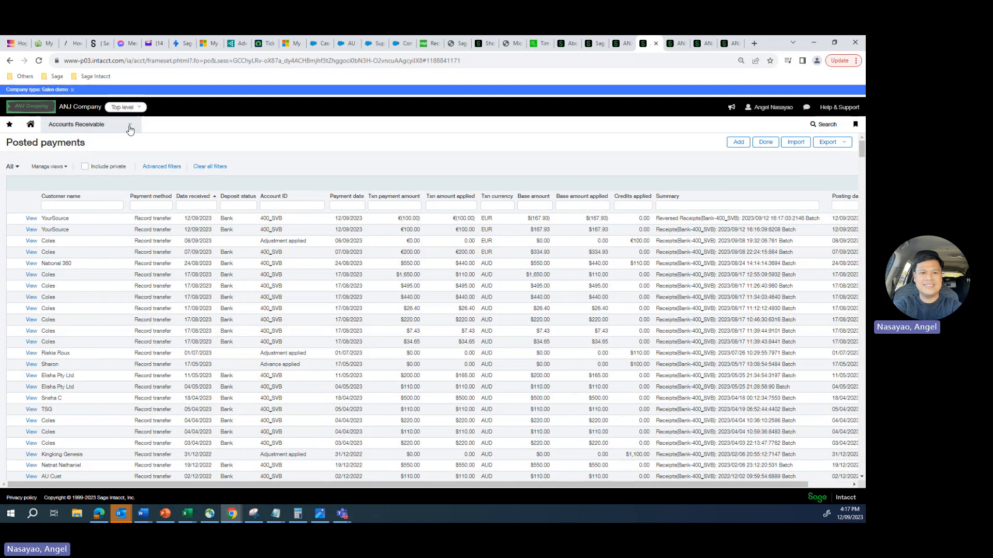
# Start a new received payment for customer YourSource with EUR as the invoice currency and list its AR sales invoices.
pyautogui.click(130, 129)
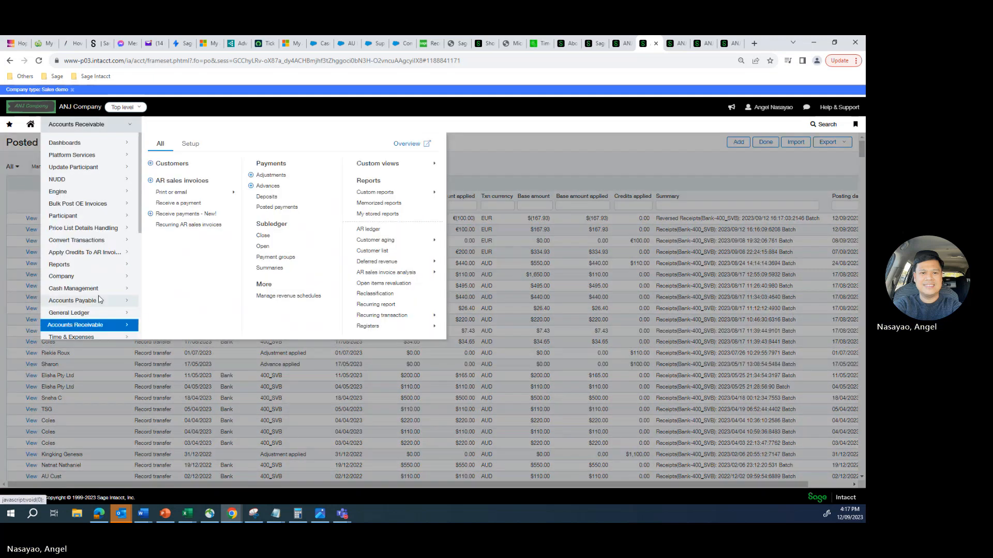
pyautogui.click(151, 216)
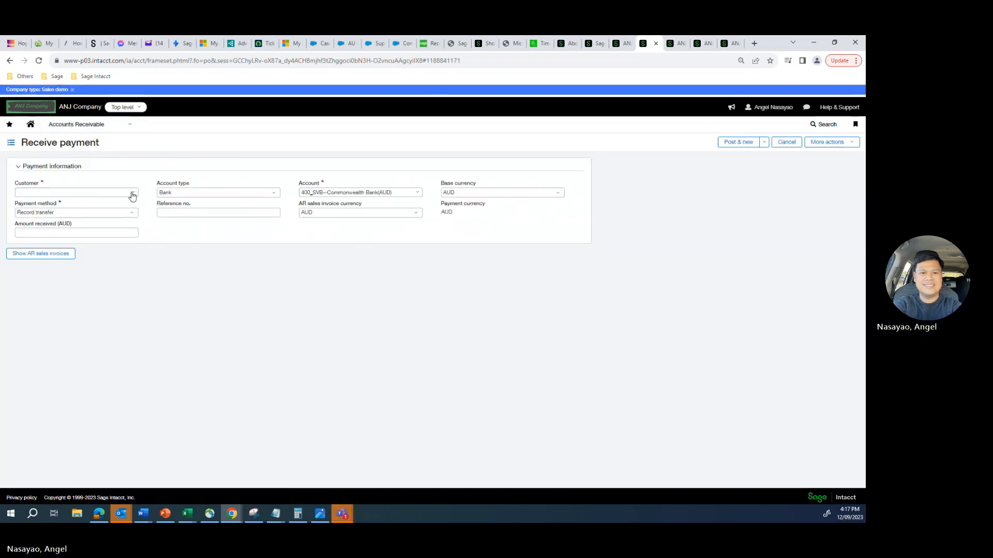
pyautogui.click(126, 193)
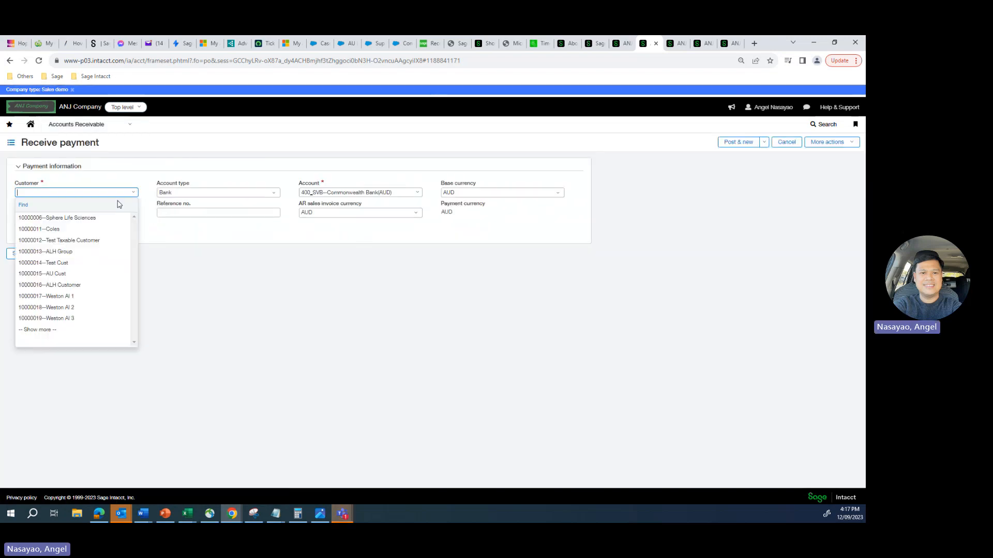
pyautogui.write('your')
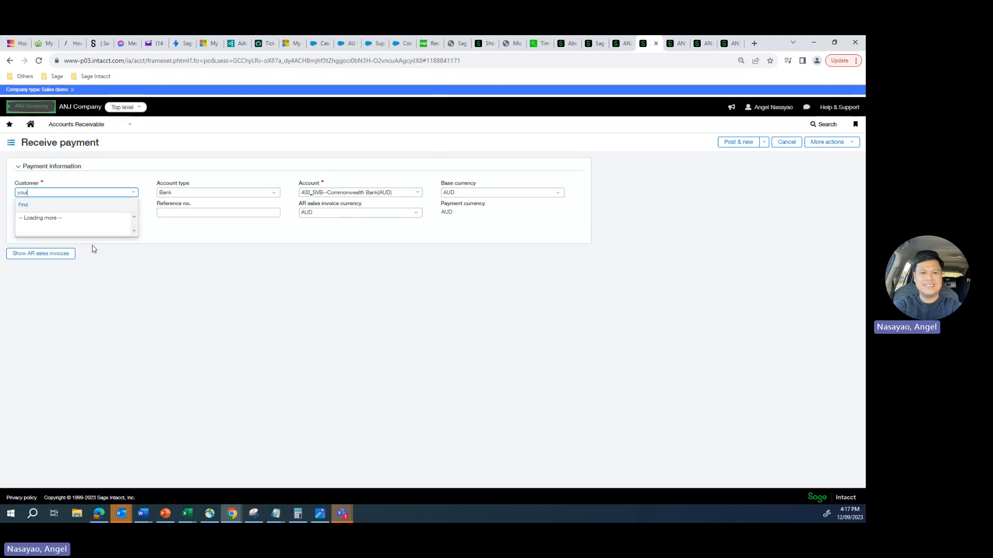
pyautogui.click(54, 218)
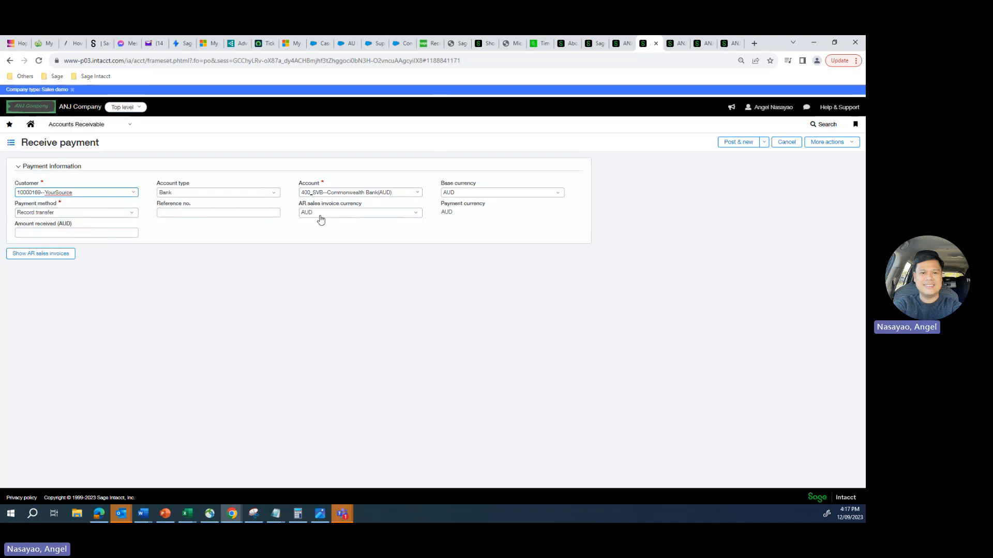
pyautogui.click(415, 216)
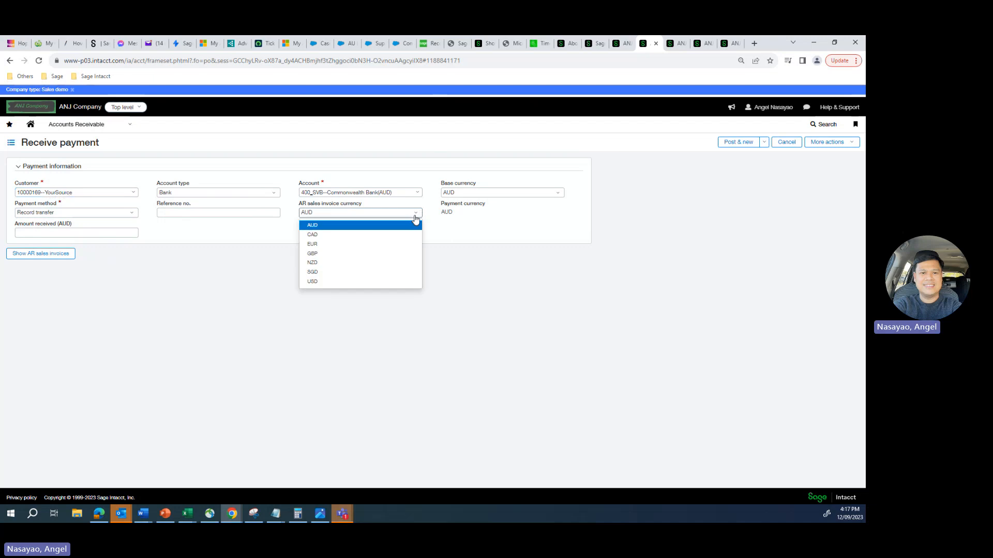
pyautogui.click(313, 244)
pyautogui.click(36, 257)
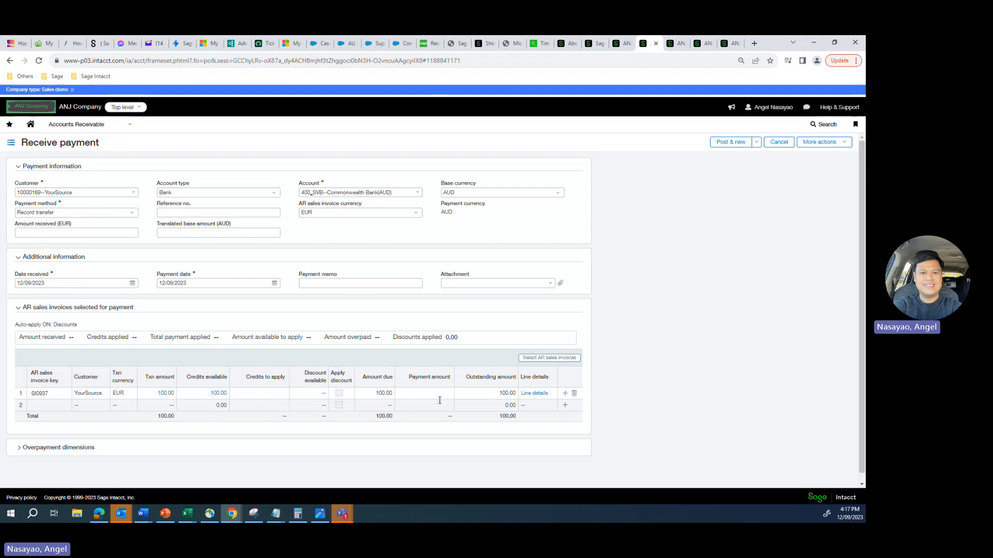
# Apply 100 of the available credits to the 80100--Other Income line in the sales invoice's line details and save them.
pyautogui.click(535, 396)
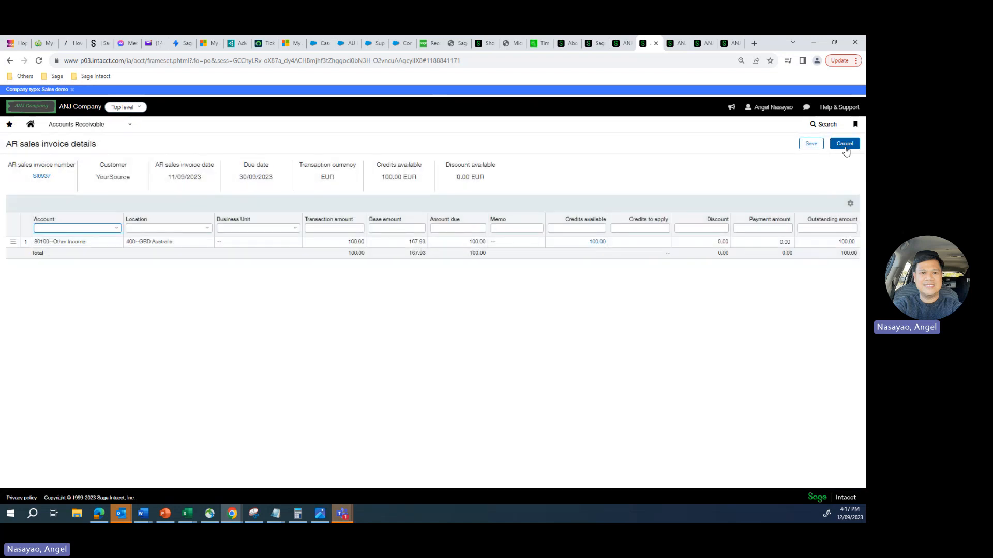
pyautogui.click(844, 145)
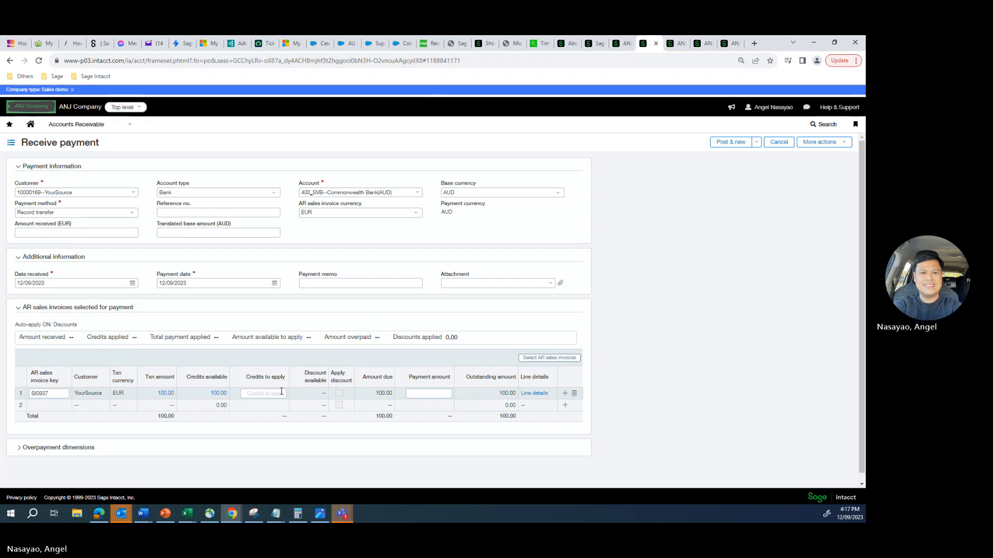
pyautogui.click(255, 394)
pyautogui.click(541, 394)
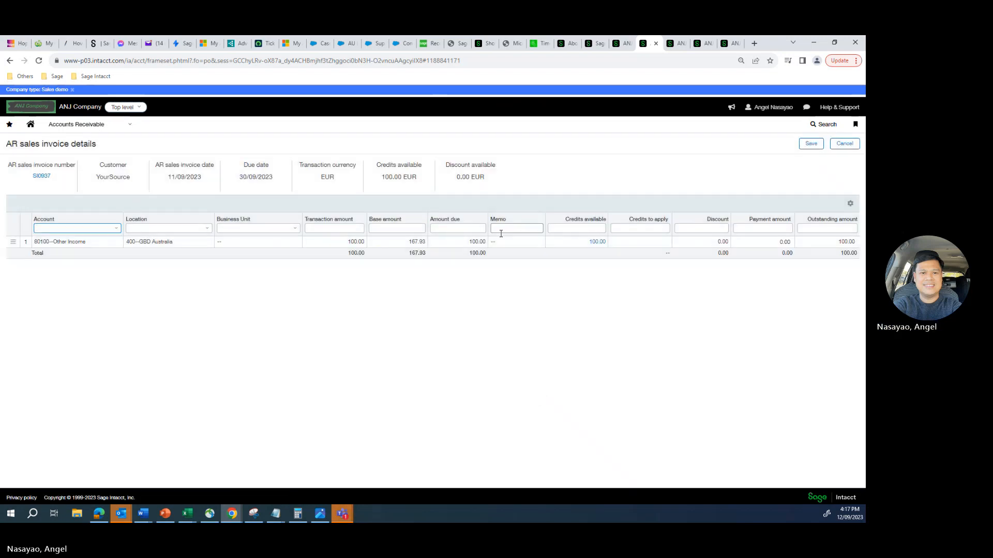
pyautogui.click(189, 245)
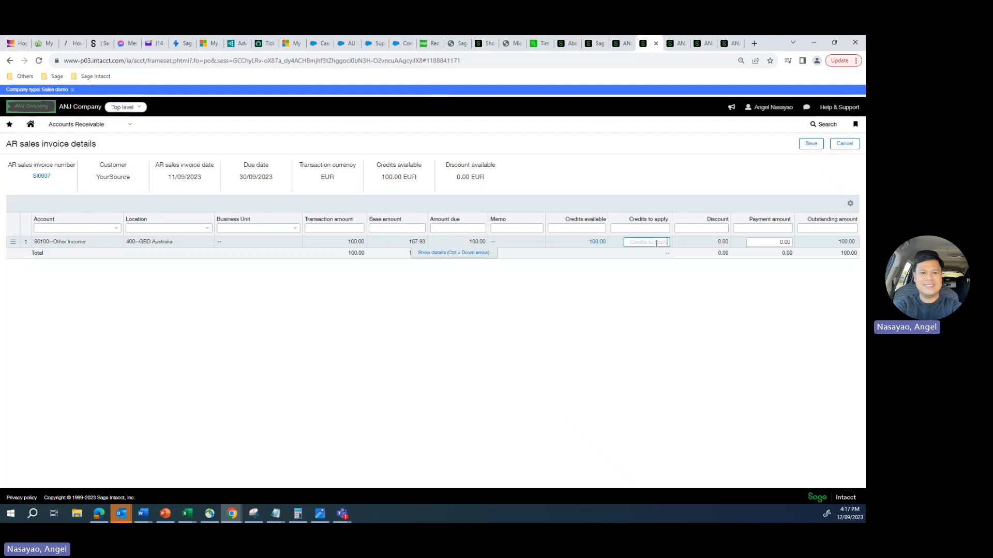
pyautogui.write('100')
pyautogui.click(612, 291)
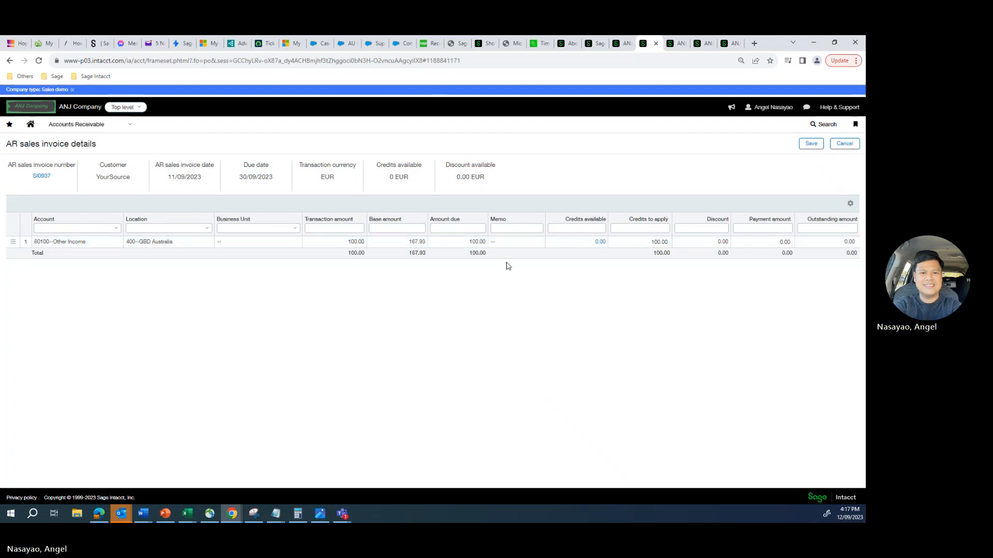
pyautogui.click(809, 144)
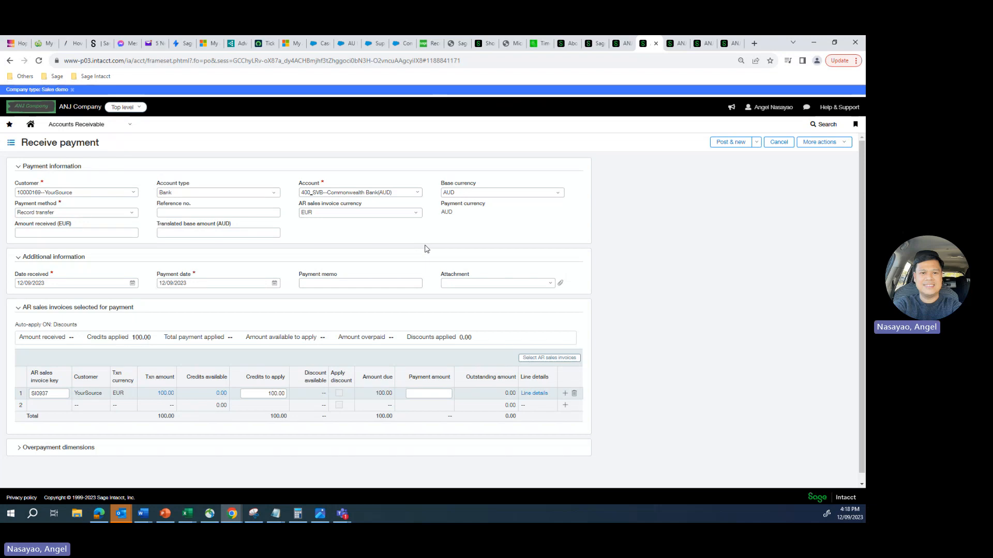
# Leave the payment amount empty and post the credit-only payment without starting another one.
pyautogui.click(442, 394)
pyautogui.click(755, 142)
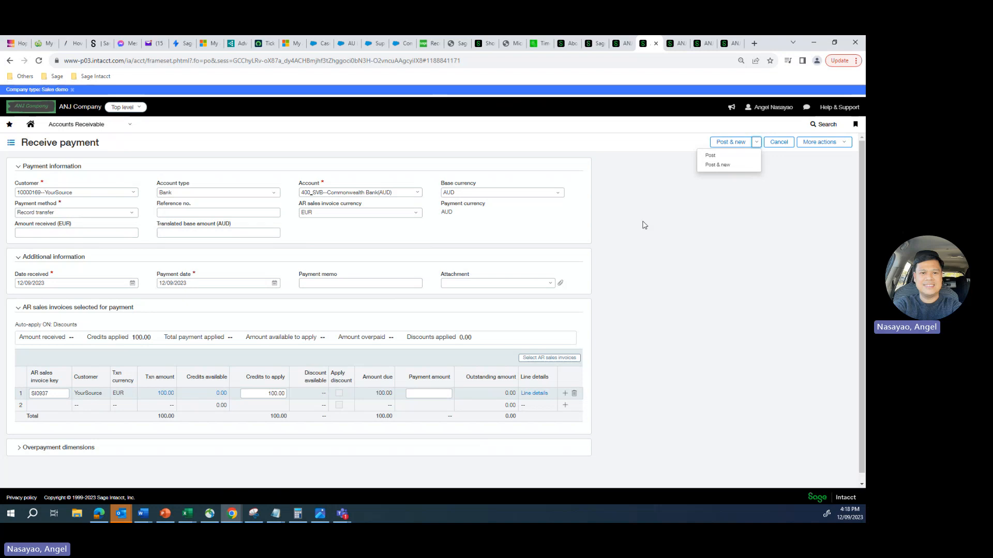
pyautogui.click(581, 228)
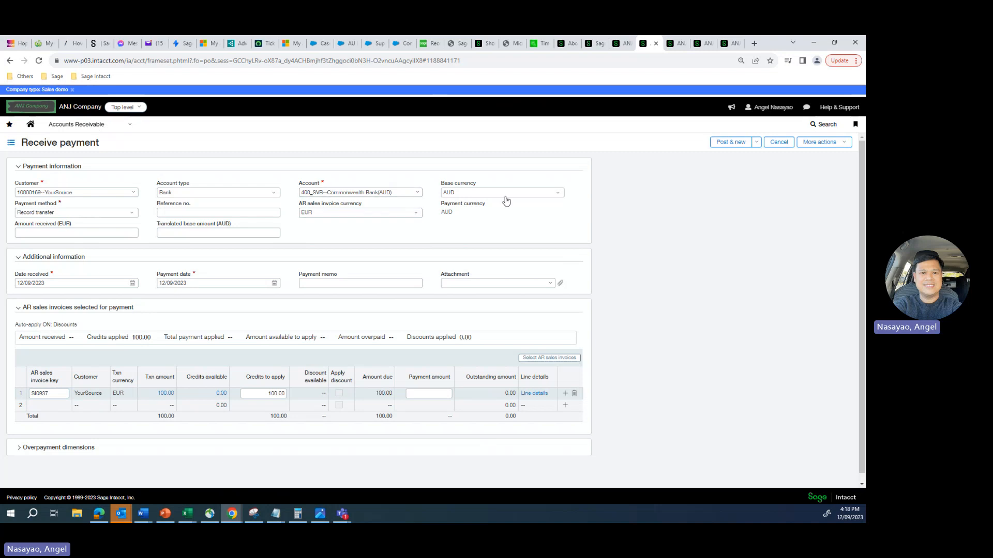
pyautogui.click(759, 143)
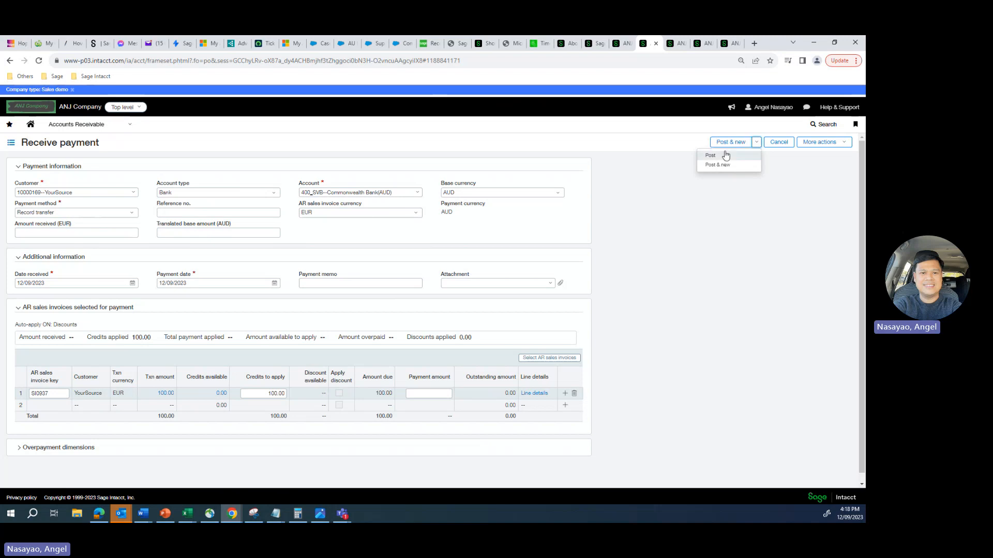
pyautogui.click(710, 156)
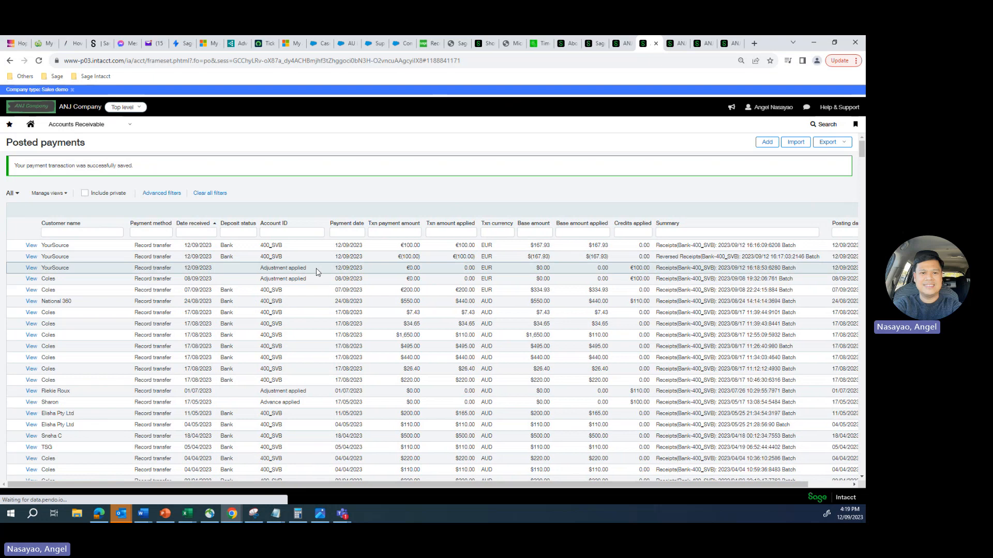
# Examine the payment amount, applied amounts and credits applied of the YourSource adjustment-applied entry in the posted payments.
pyautogui.moveTo(276, 270); pyautogui.dragTo(433, 271)
pyautogui.doubleClick(421, 269)
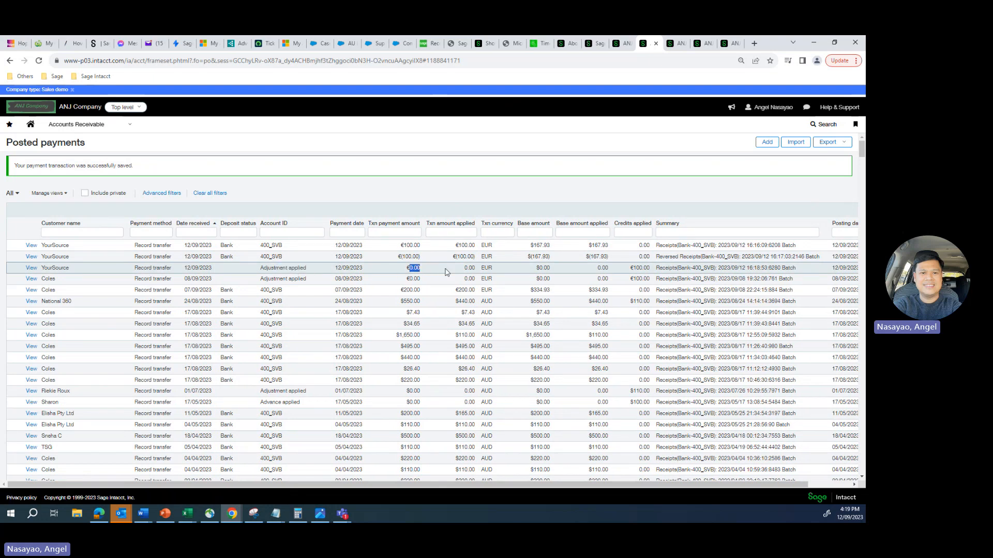
pyautogui.doubleClick(469, 267)
pyautogui.doubleClick(603, 268)
pyautogui.moveTo(651, 268); pyautogui.dragTo(624, 269)
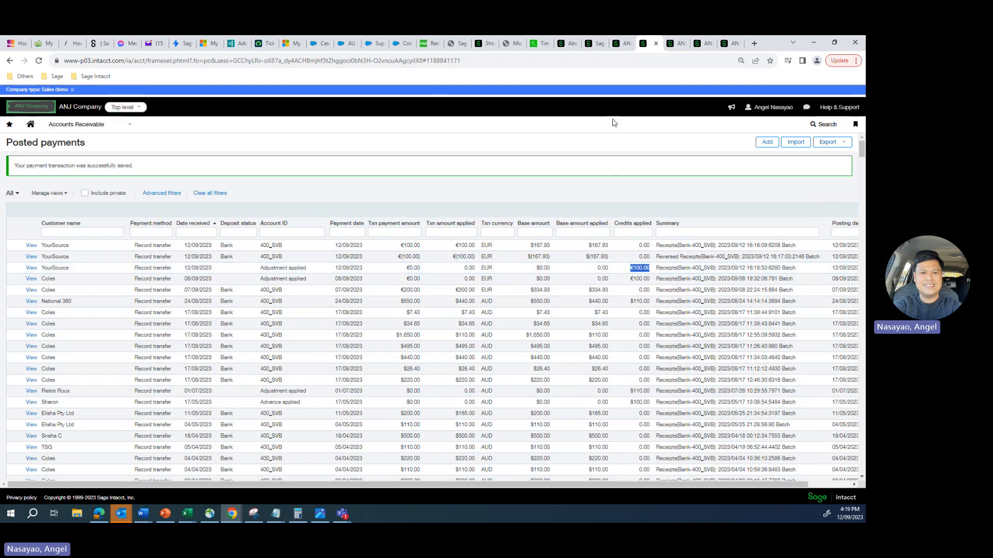
# Return to the YourSource AR sales invoice and reload it to check its amounts paid and due.
pyautogui.click(613, 45)
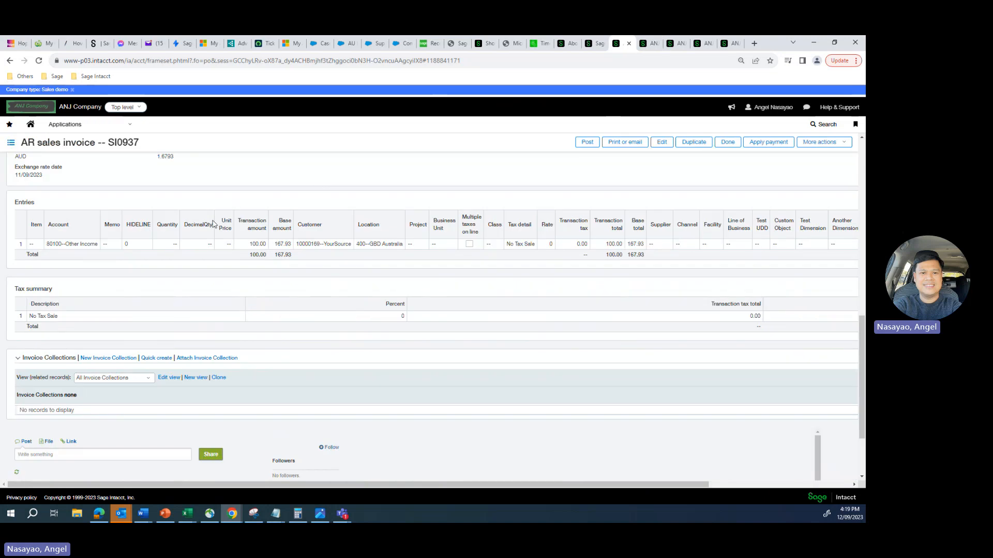
pyautogui.scroll(15, 222, 228)
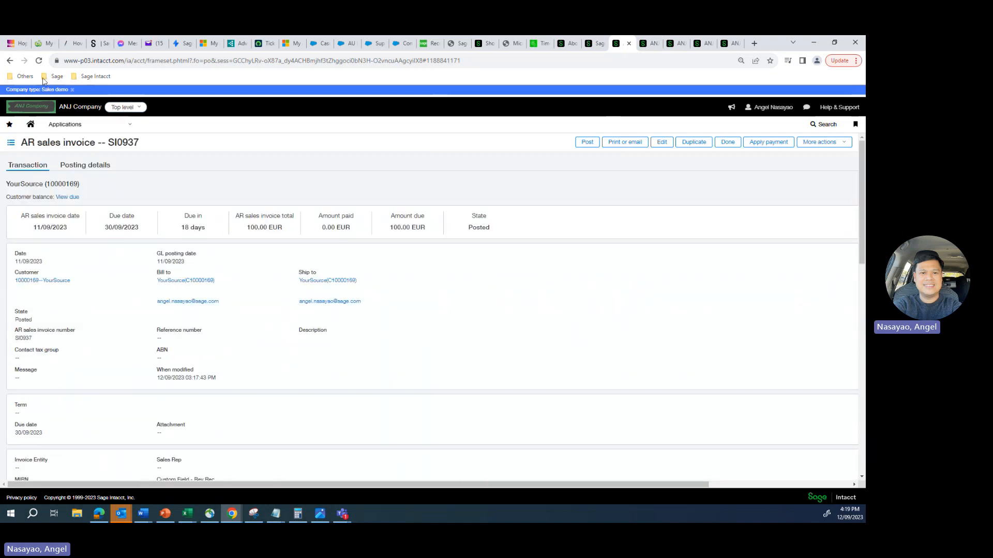
pyautogui.click(38, 60)
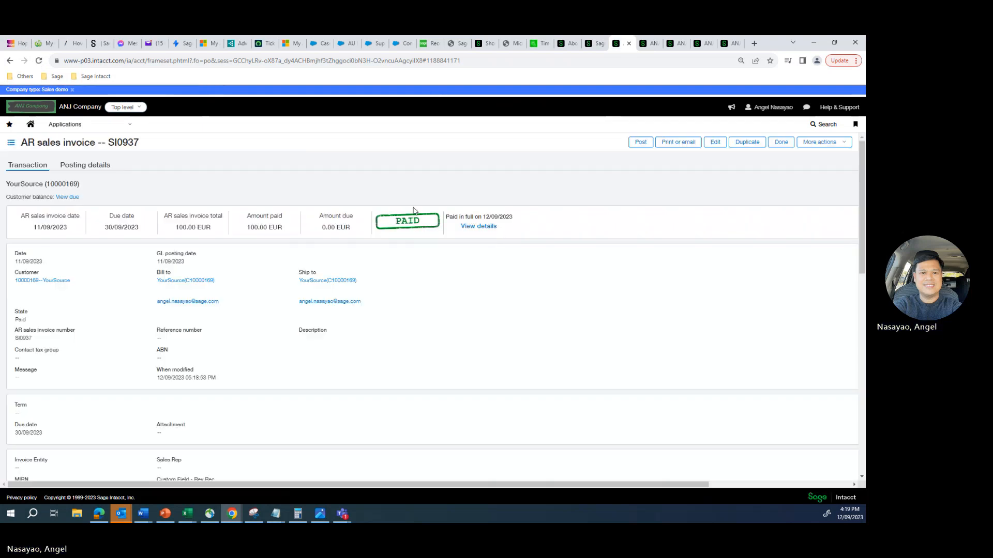
# View the YourSource AR adjustment dated 12/09/2023 to check its payment state and remaining credit.
pyautogui.click(133, 125)
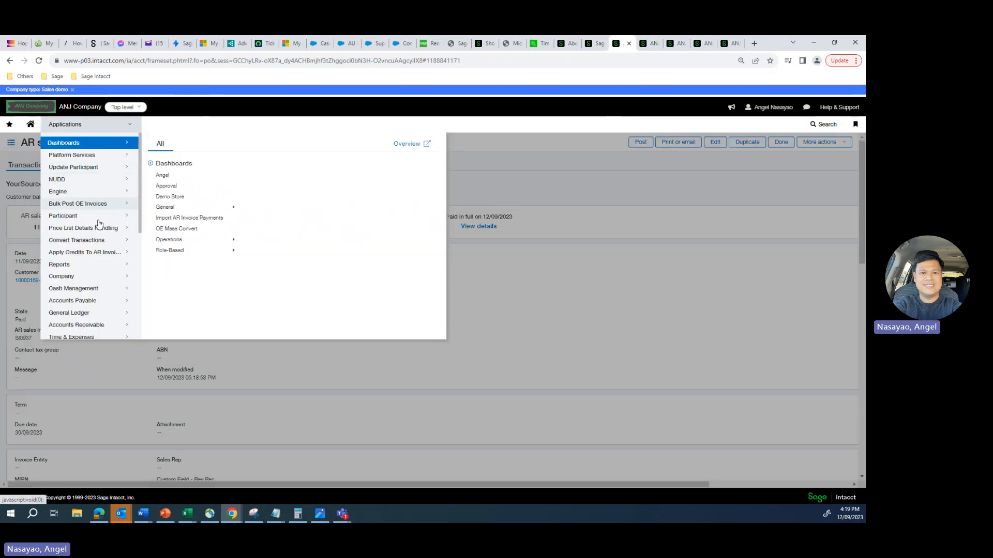
pyautogui.moveTo(88, 327)
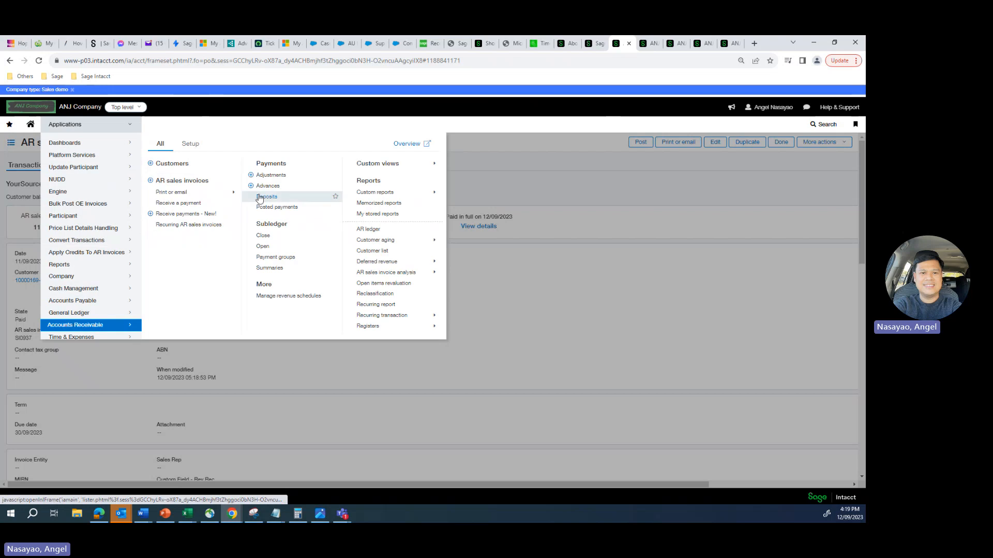
pyautogui.click(264, 180)
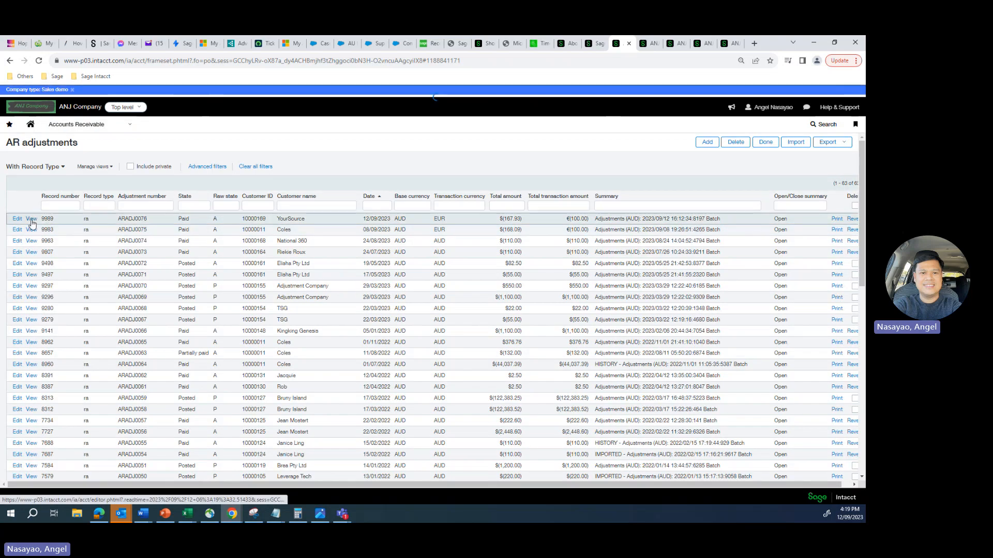
pyautogui.click(31, 220)
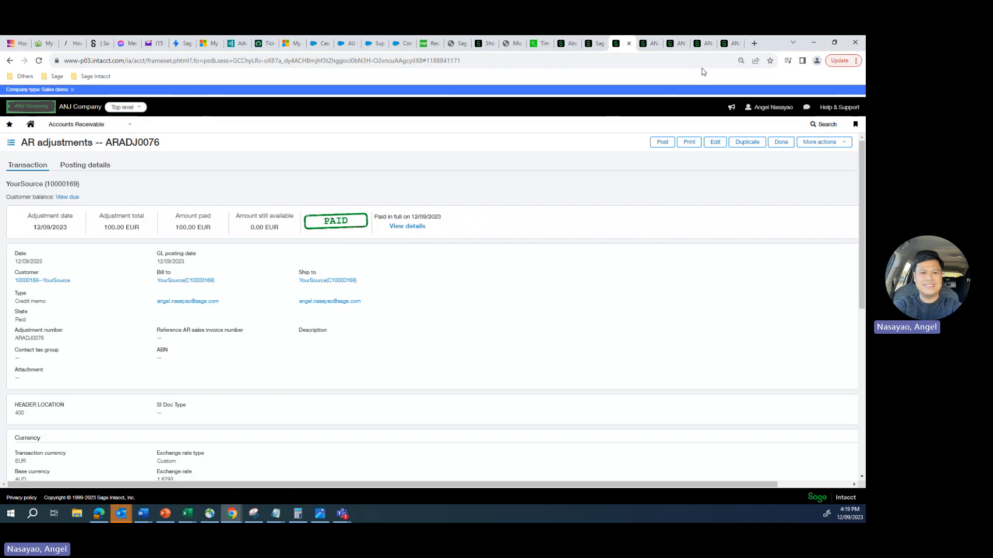
# Rerun the customer aging report for YourSource with the same settings and compare it with the AR adjustment.
pyautogui.click(653, 46)
pyautogui.click(674, 45)
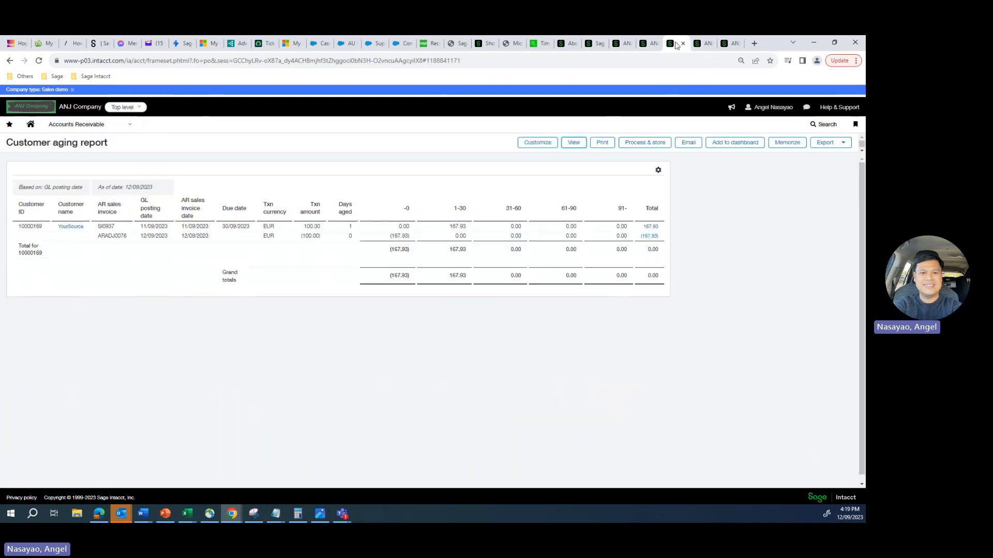
pyautogui.click(538, 143)
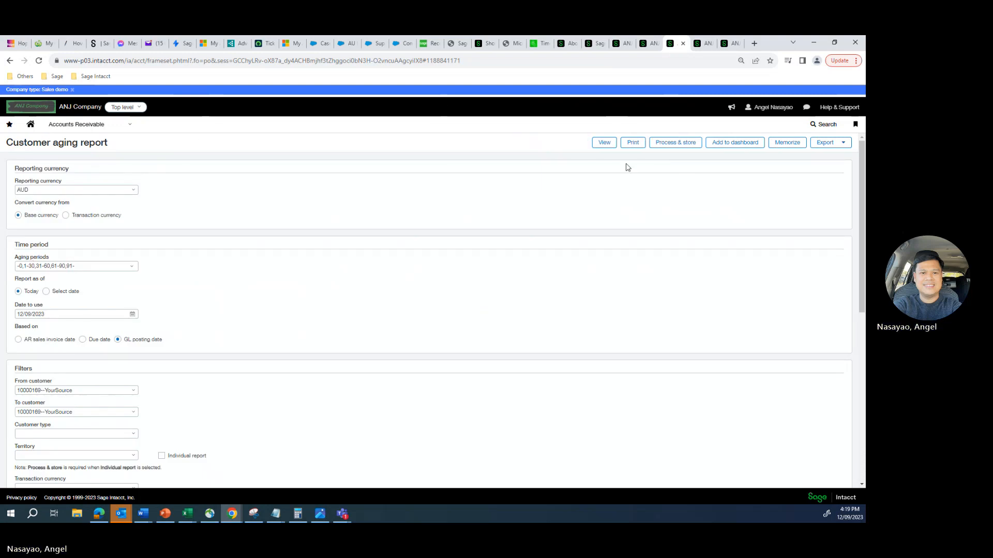
pyautogui.click(604, 143)
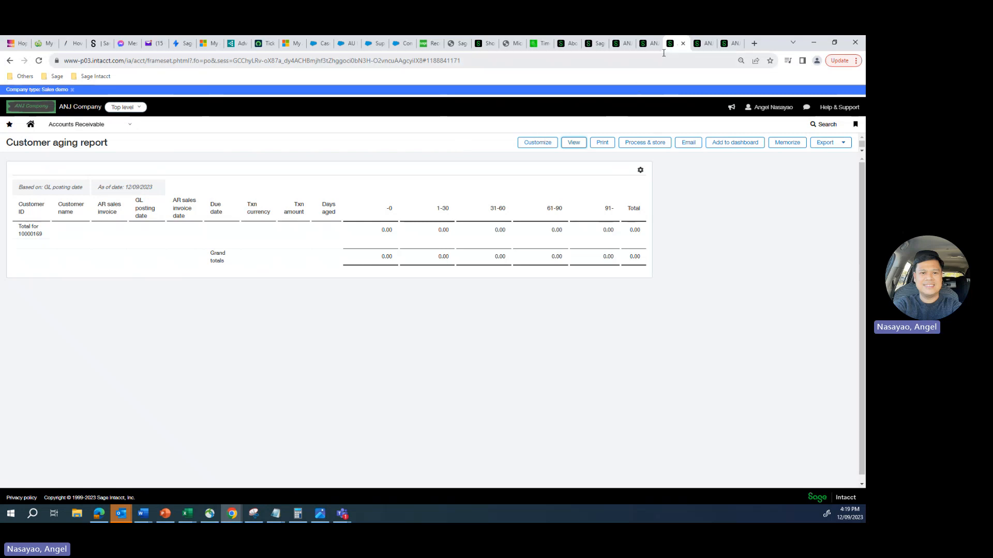
pyautogui.click(621, 43)
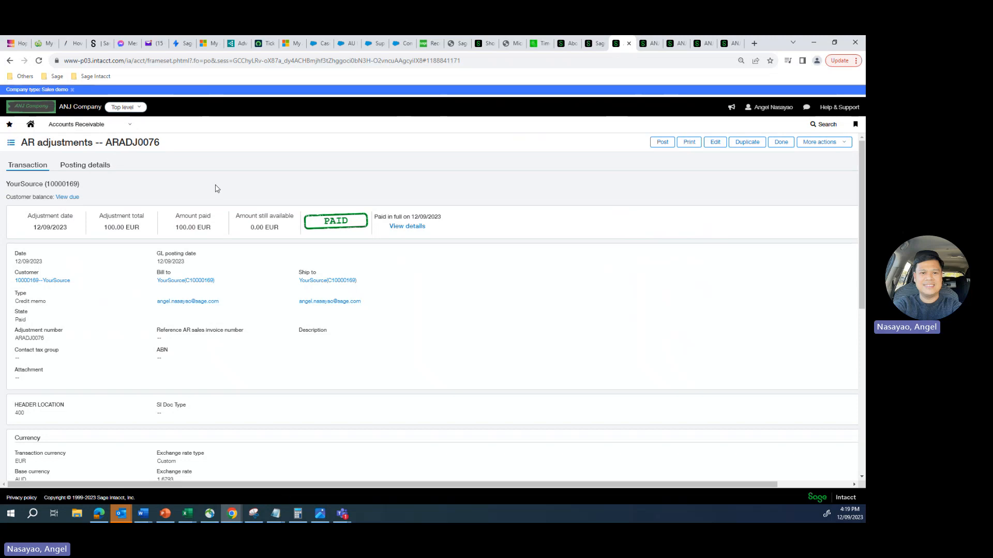
pyautogui.click(652, 44)
pyautogui.click(674, 44)
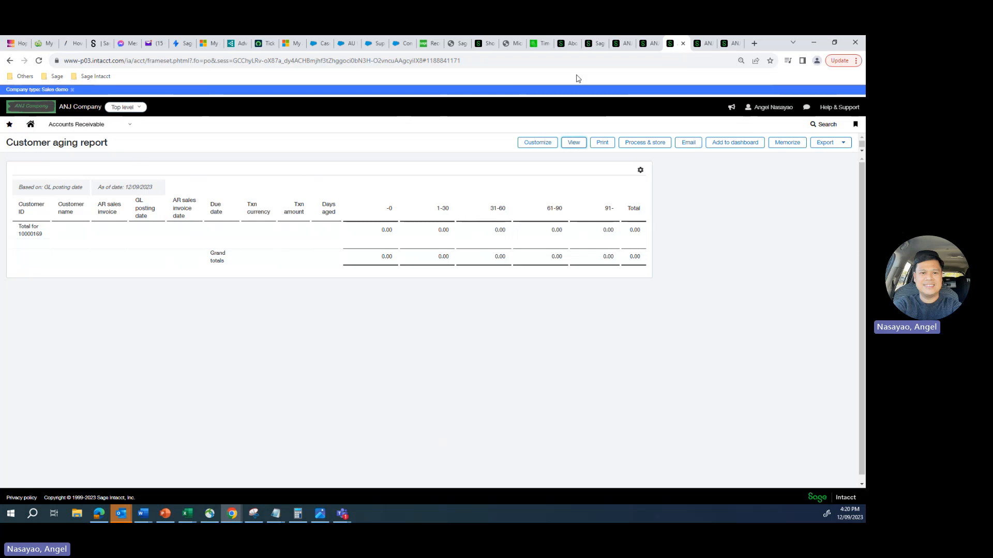
# Open the bank register report in Cash Management.
pyautogui.click(703, 45)
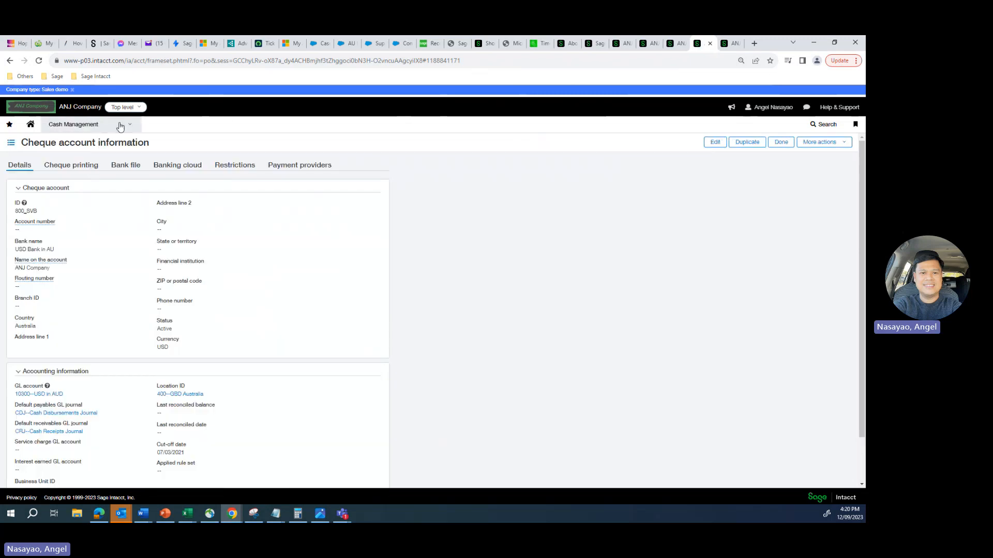
pyautogui.hotkey('ctrl', 'Tab')
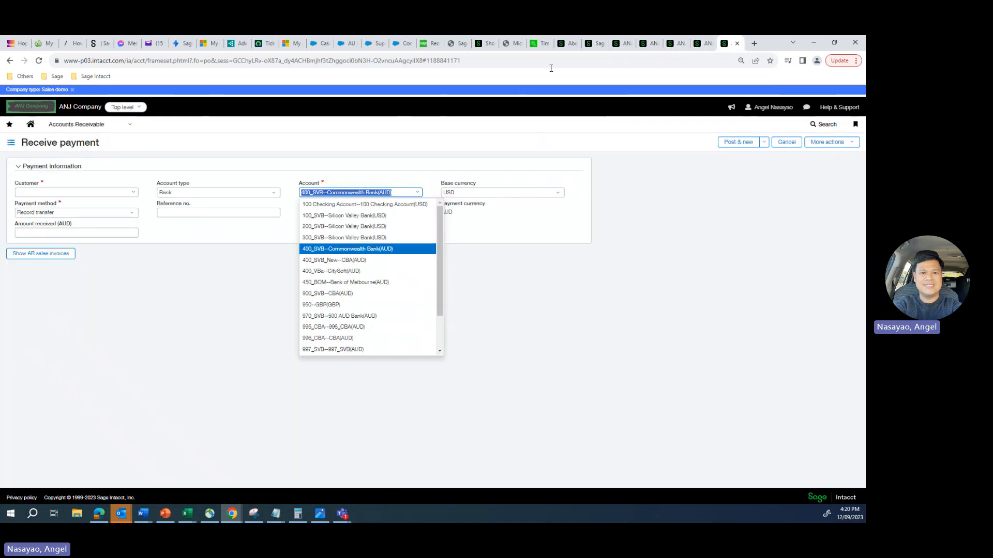
pyautogui.click(88, 124)
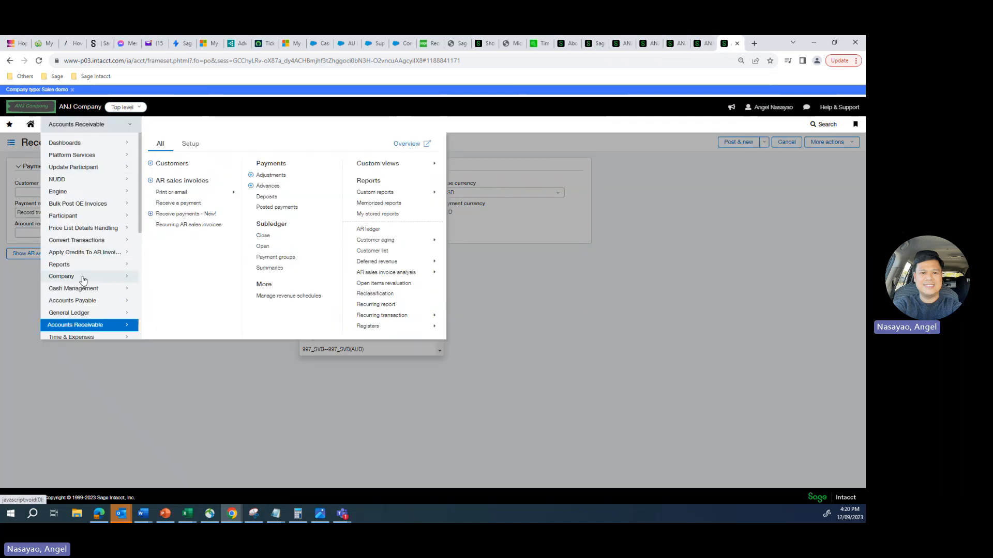
pyautogui.moveTo(83, 288)
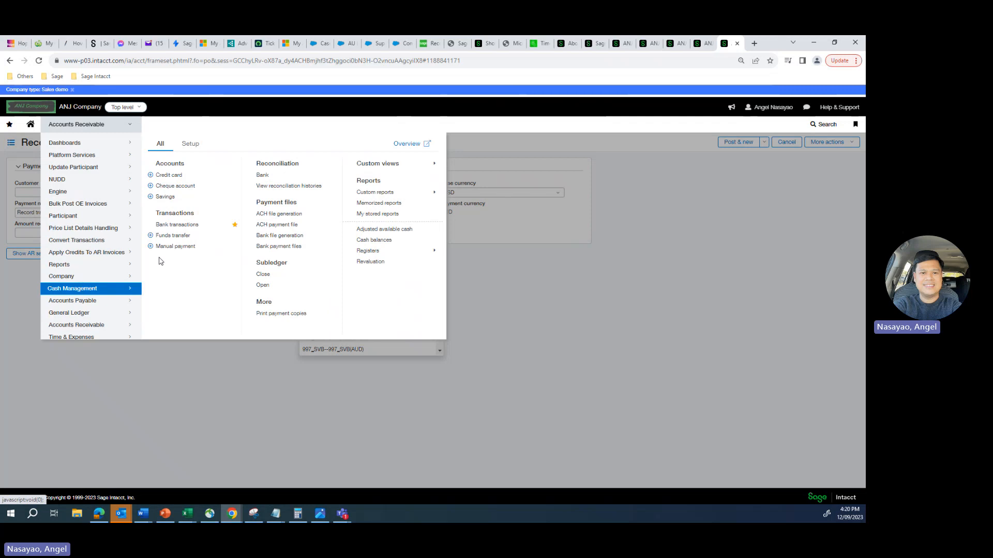
pyautogui.moveTo(367, 250)
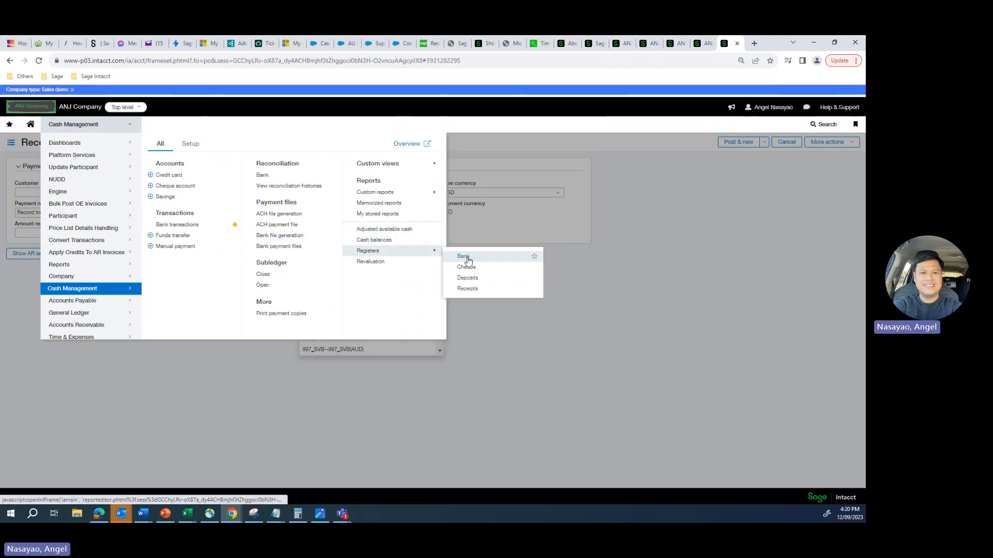
pyautogui.click(467, 257)
pyautogui.click(483, 111)
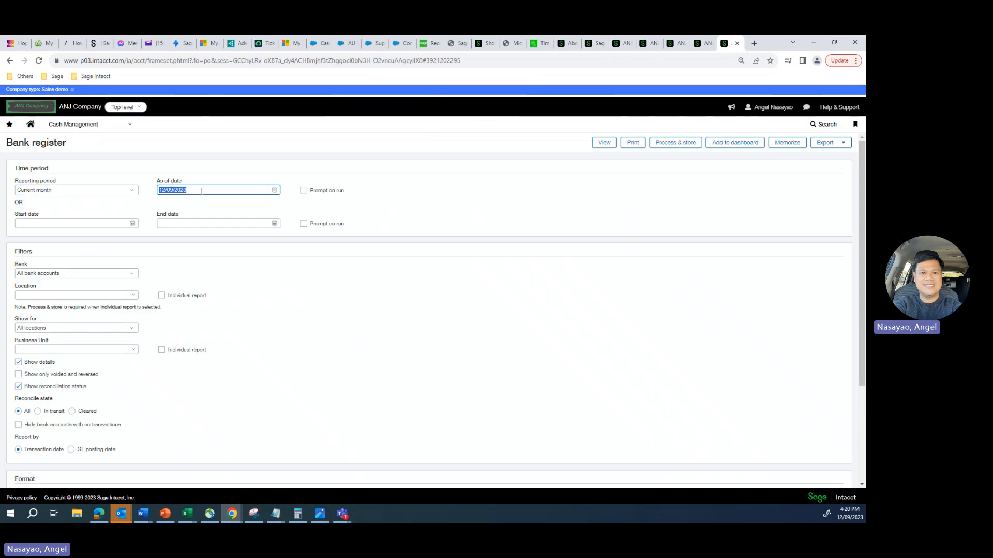
# Run the bank register for 400_SVB--Commonwealth Bank with start and end dates of 12/09/2023.
pyautogui.click(44, 223)
pyautogui.write('12/09/2023')
pyautogui.click(168, 224)
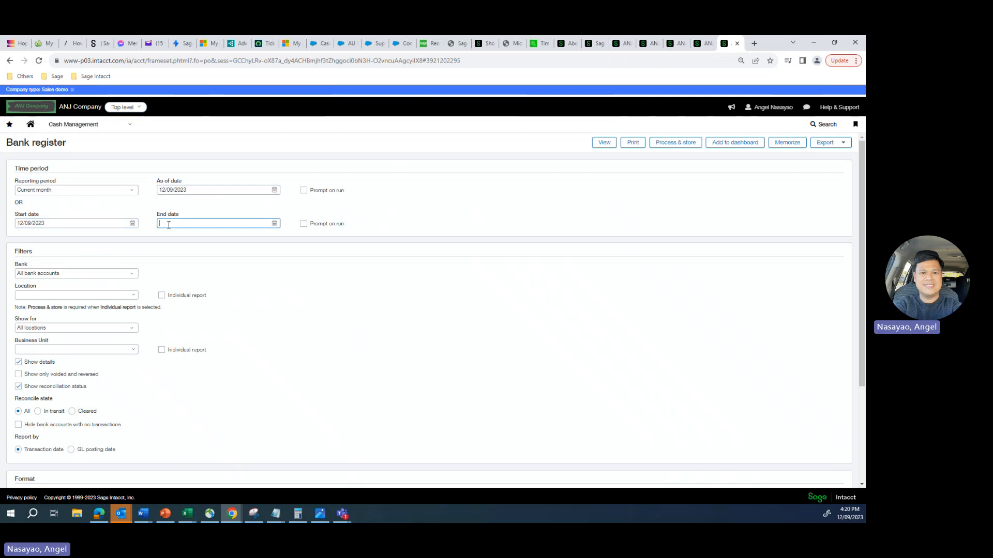
pyautogui.write('12/09/2023')
pyautogui.scroll(-2, 85, 349)
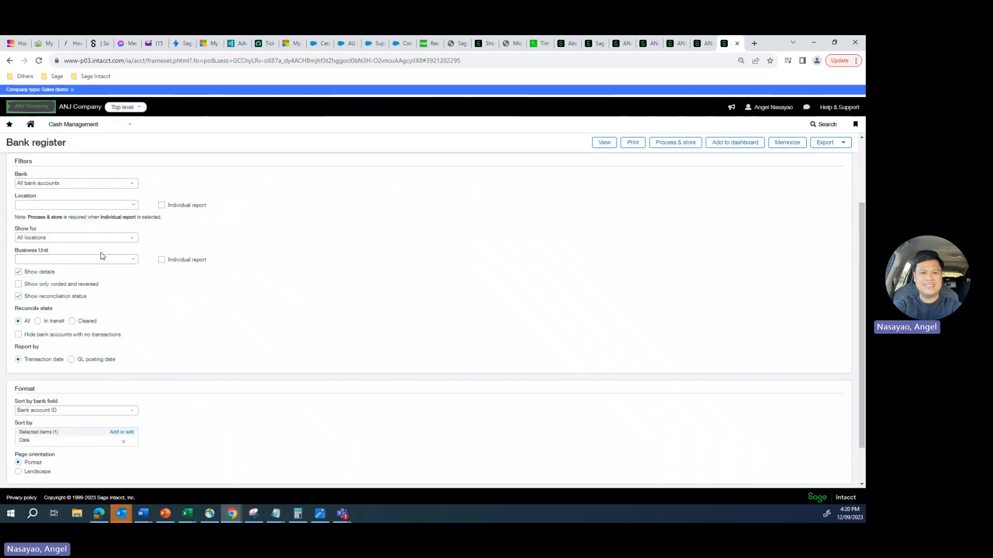
pyautogui.scroll(2, 102, 256)
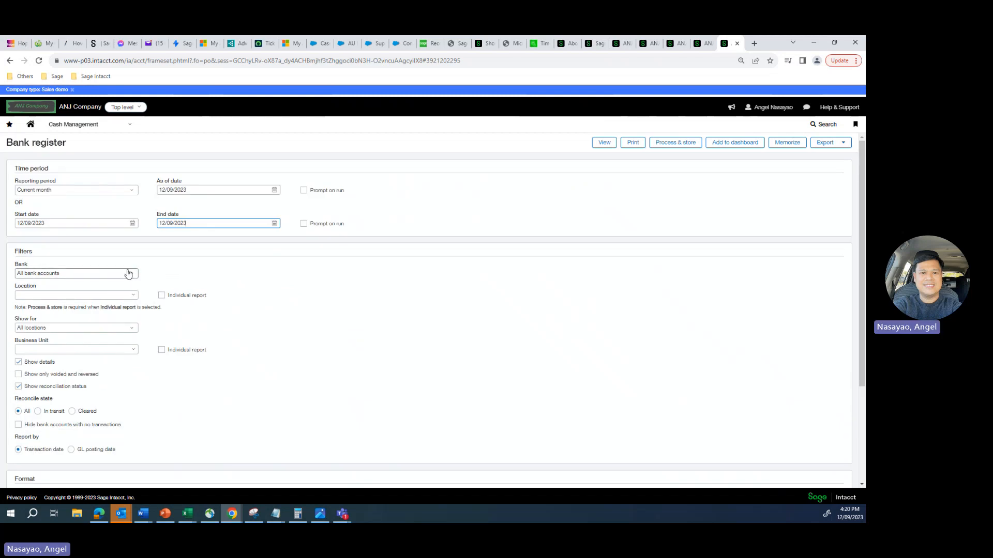
pyautogui.click(126, 272)
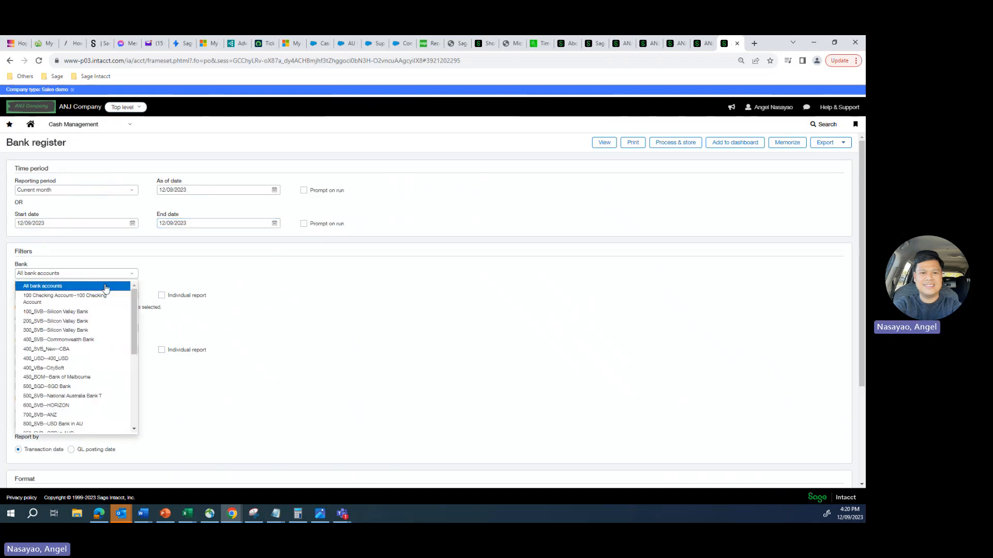
pyautogui.click(63, 340)
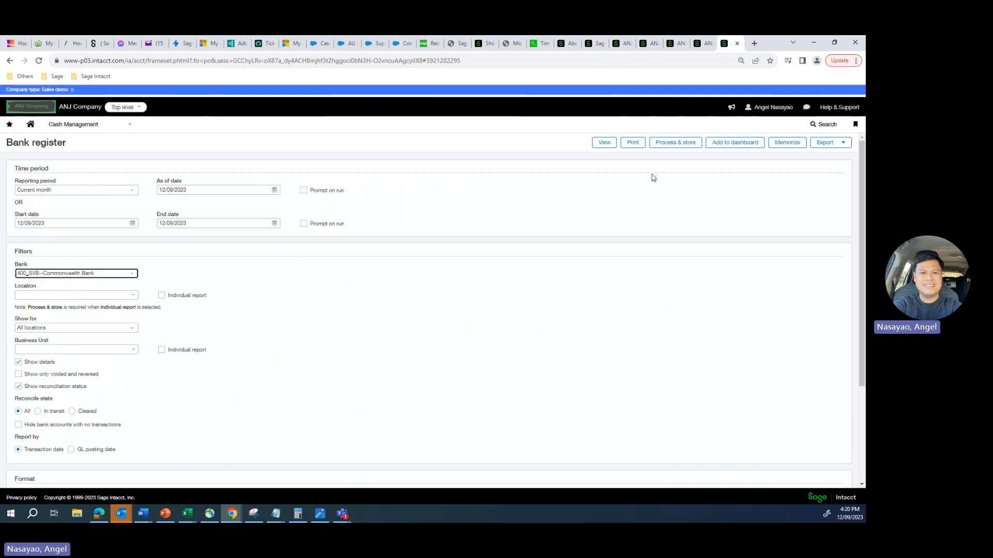
pyautogui.click(604, 143)
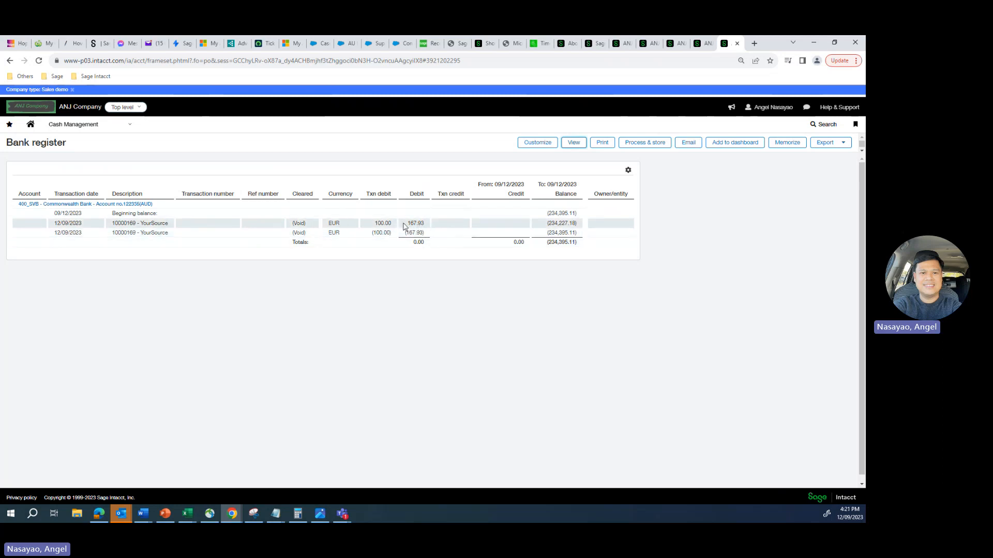
# Compare the YourSource debit lines in the bank register with the base amounts and credits applied in the posted payments.
pyautogui.click(425, 223)
pyautogui.moveTo(425, 223); pyautogui.dragTo(403, 233)
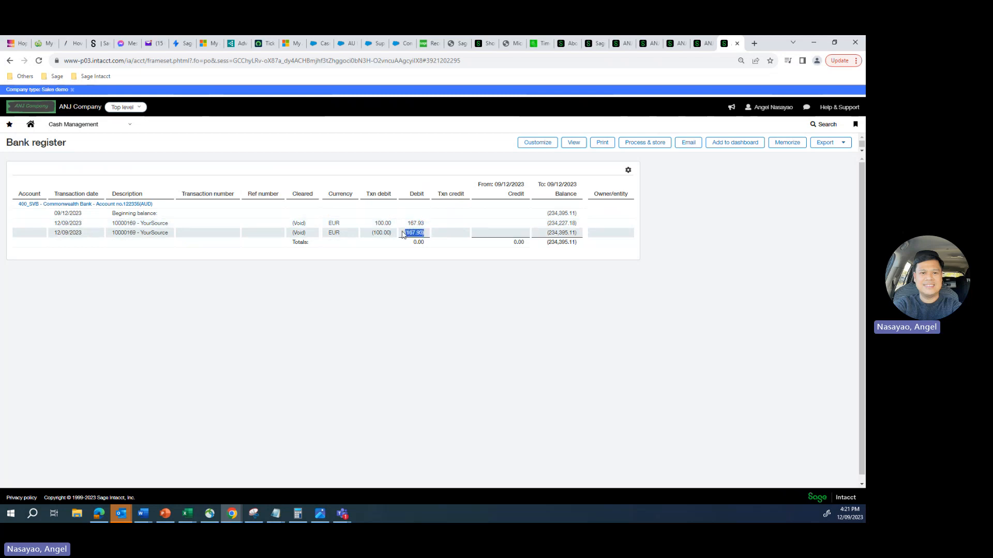
pyautogui.click(625, 46)
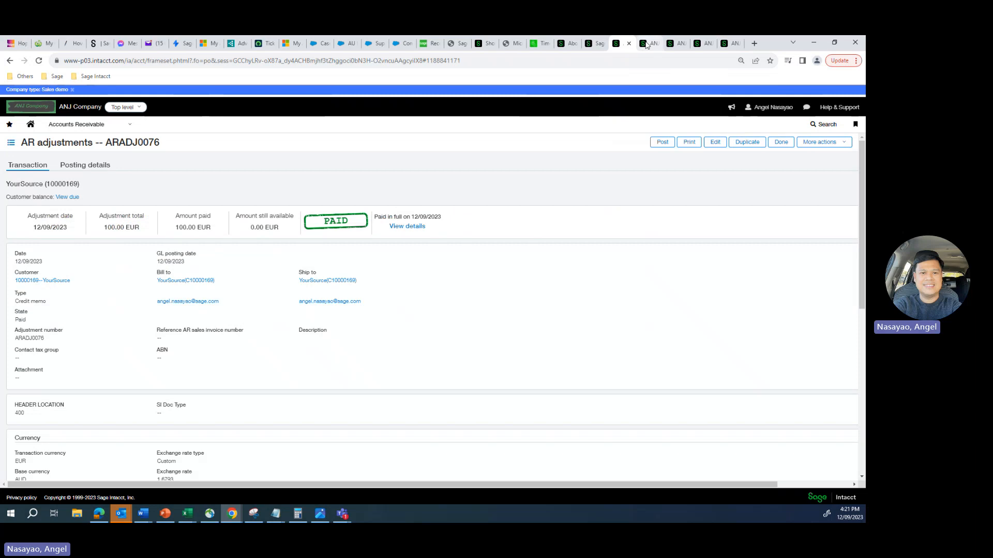
pyautogui.click(646, 44)
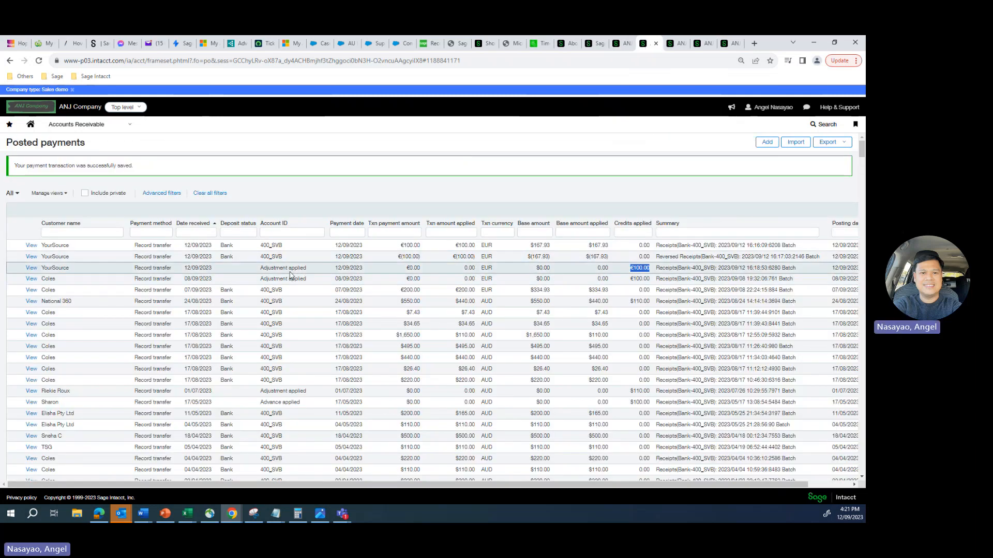
pyautogui.moveTo(176, 269); pyautogui.dragTo(647, 268)
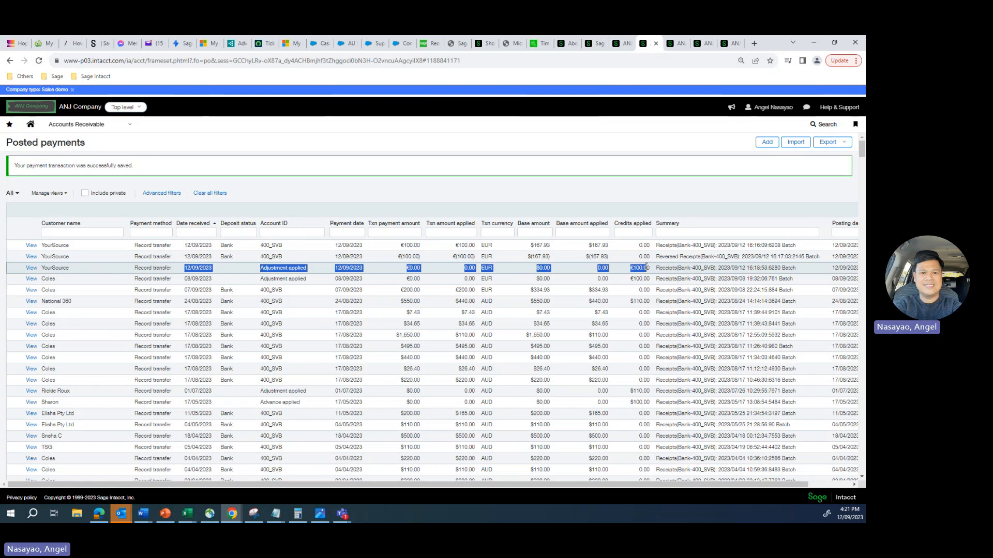
pyautogui.click(731, 45)
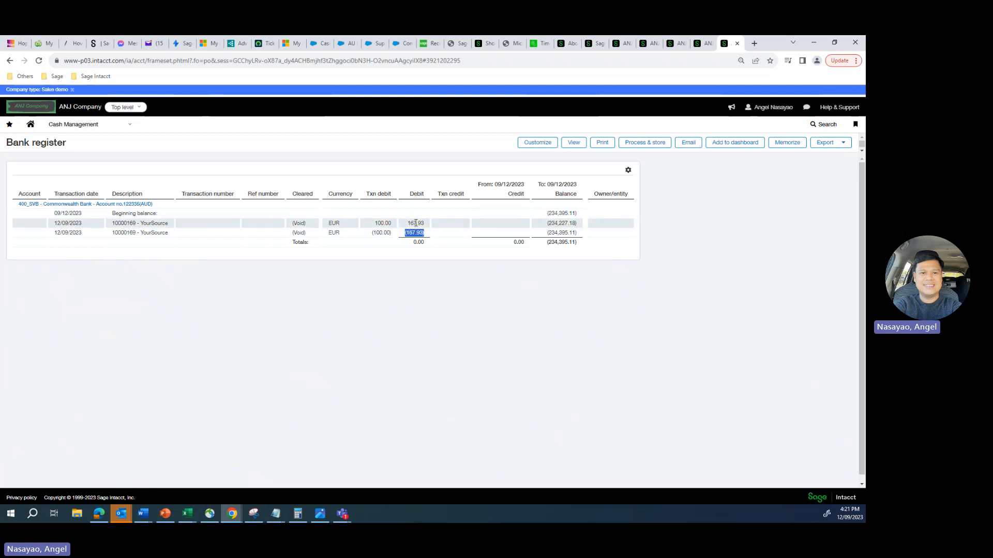
pyautogui.click(648, 46)
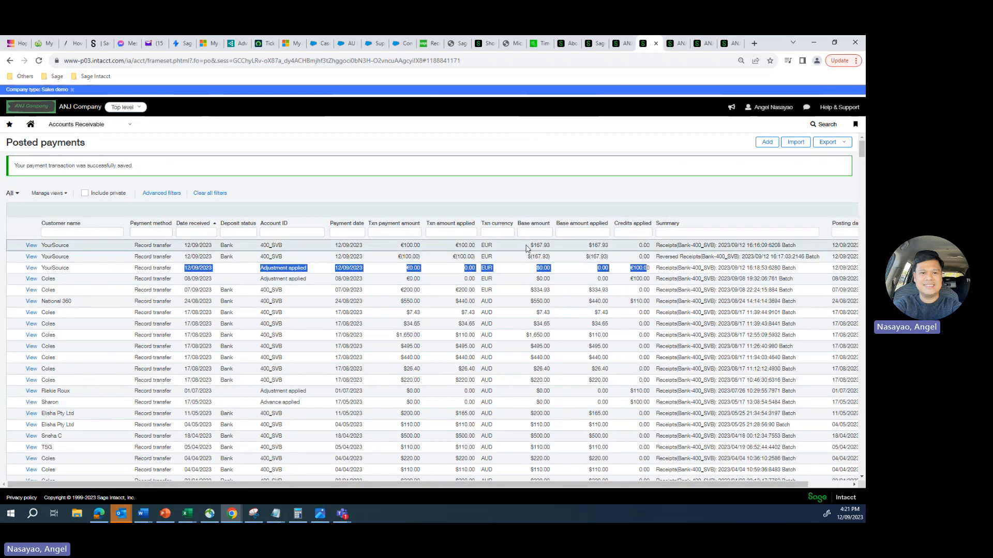
pyautogui.moveTo(527, 246); pyautogui.dragTo(616, 268)
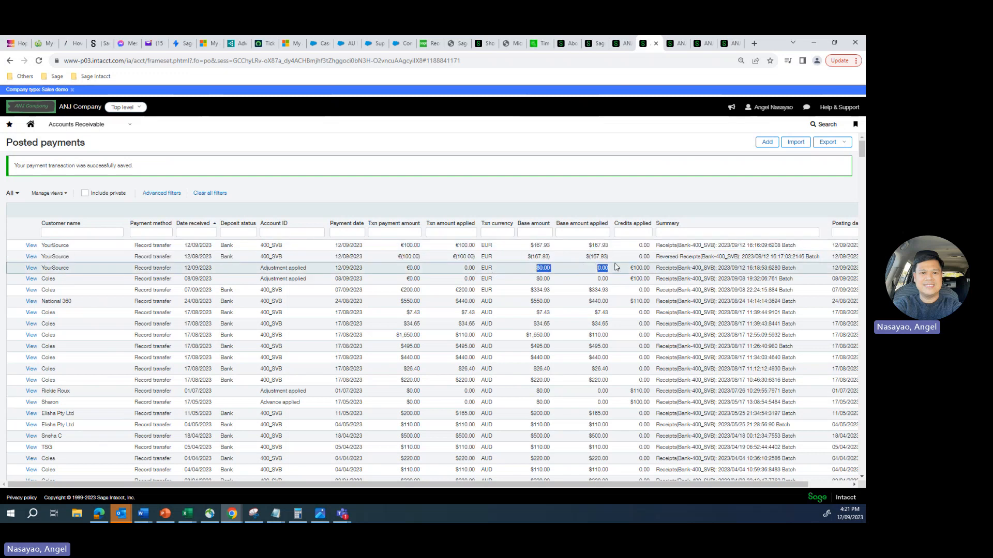
pyautogui.click(729, 46)
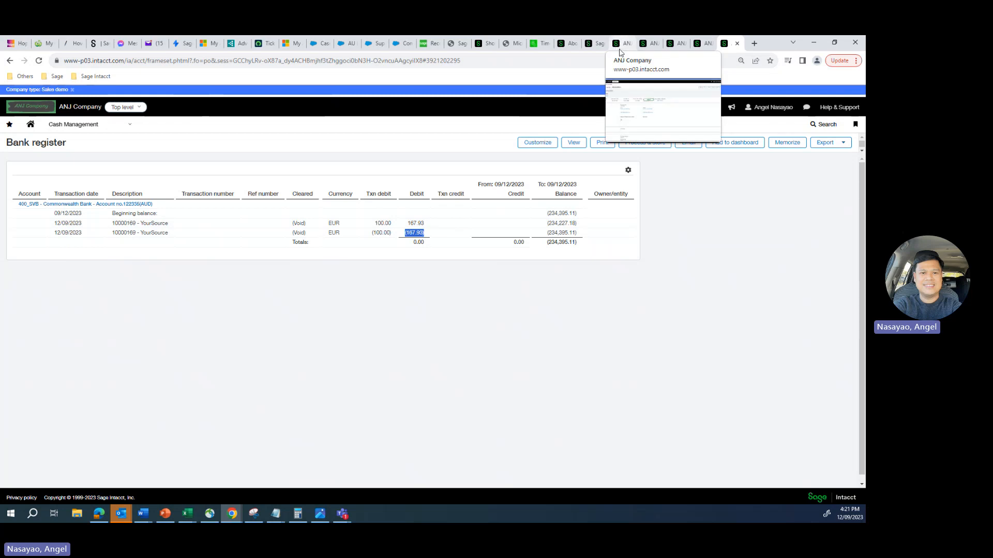
# Rerun the customer aging report for YourSource with currency conversion based on the transaction currency.
pyautogui.click(651, 46)
pyautogui.click(673, 44)
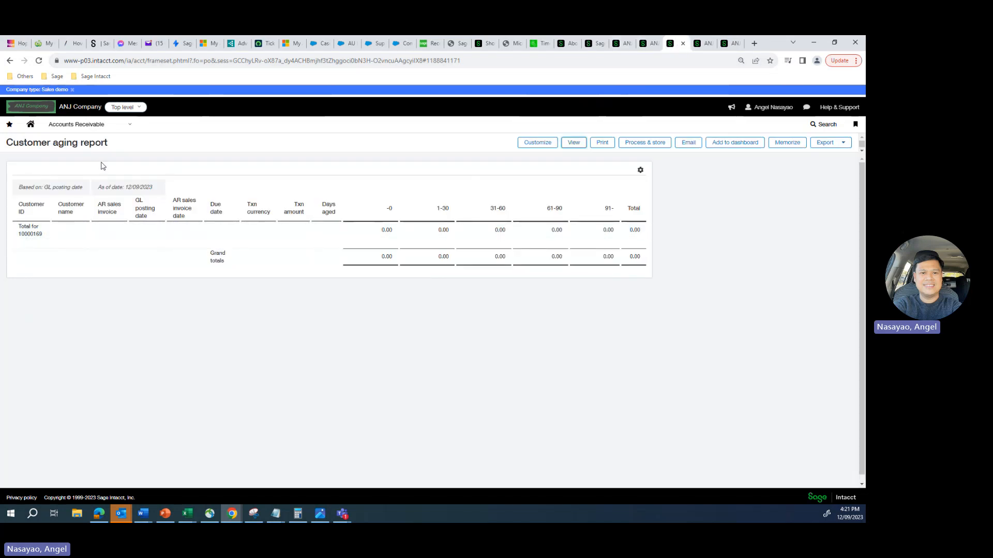
pyautogui.click(537, 144)
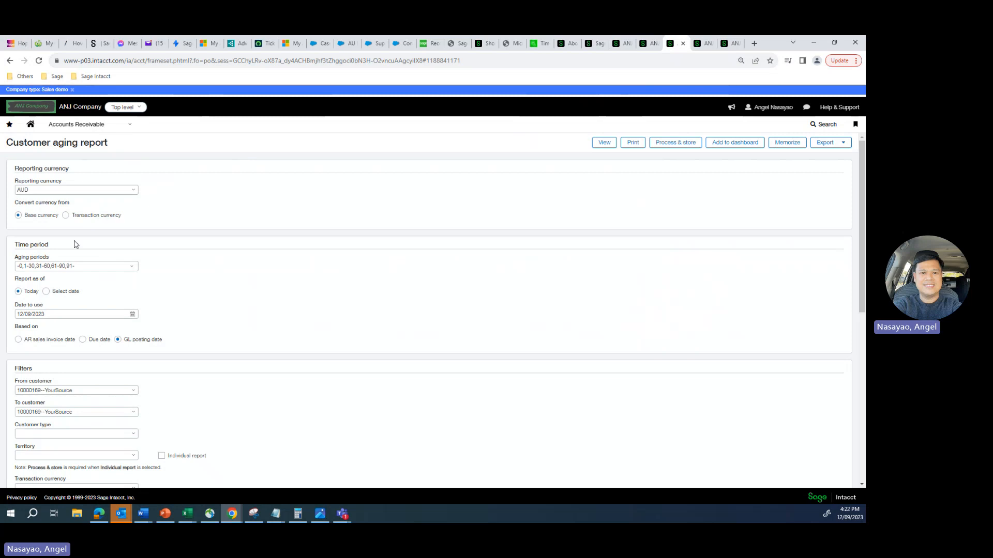
pyautogui.click(65, 215)
pyautogui.click(603, 142)
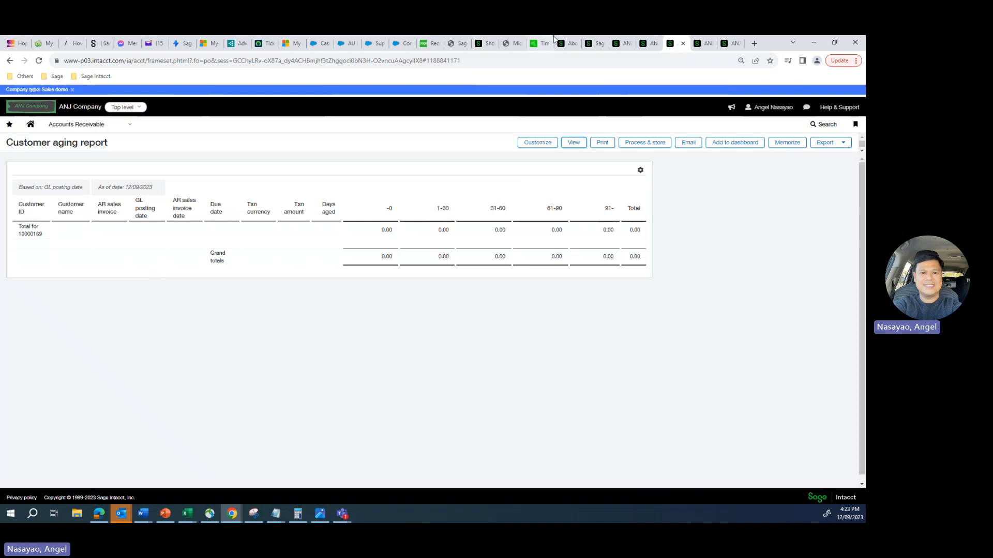
# Check the YourSource AR adjustment's date and the Other Income line in its general ledger posting details.
pyautogui.click(623, 45)
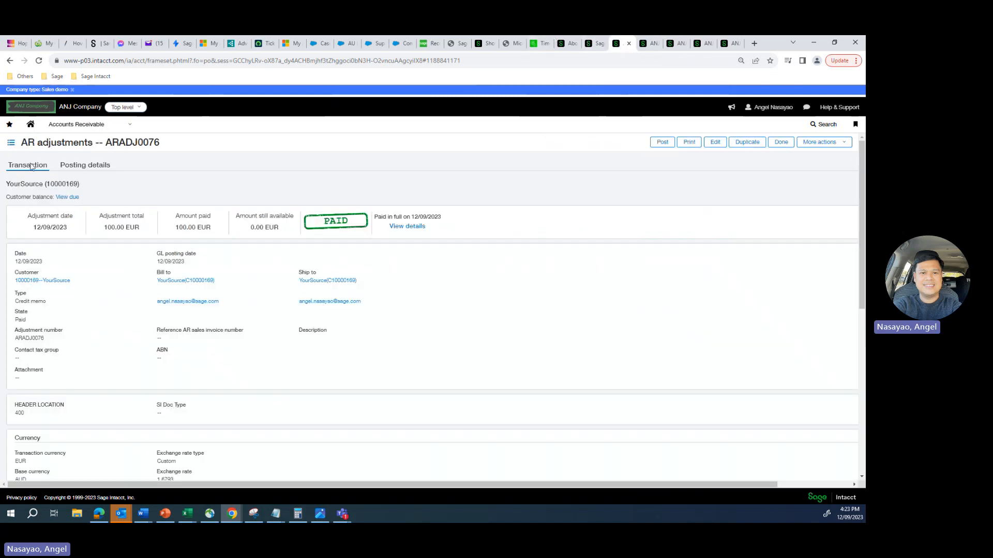
pyautogui.click(76, 167)
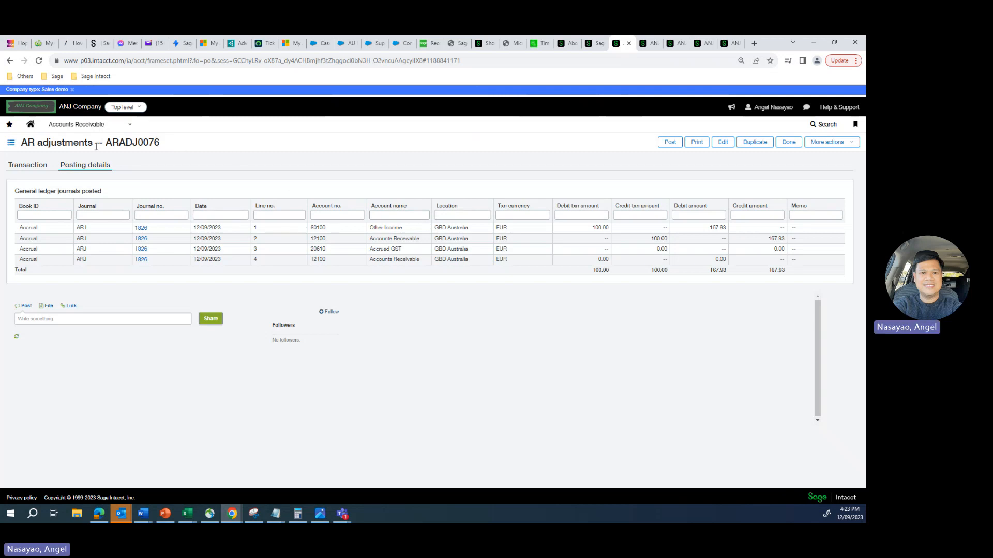
pyautogui.click(27, 165)
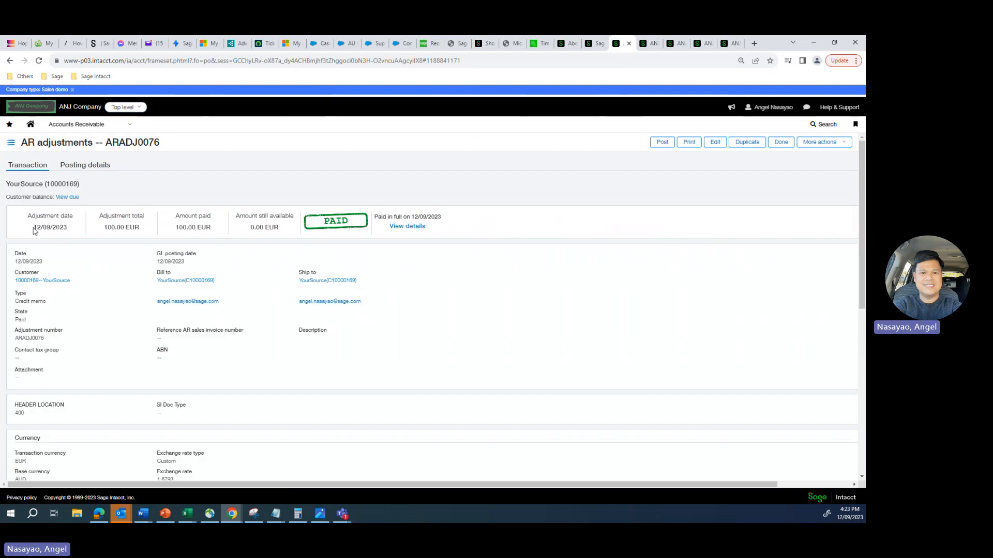
pyautogui.moveTo(34, 230); pyautogui.dragTo(68, 230)
pyautogui.click(90, 165)
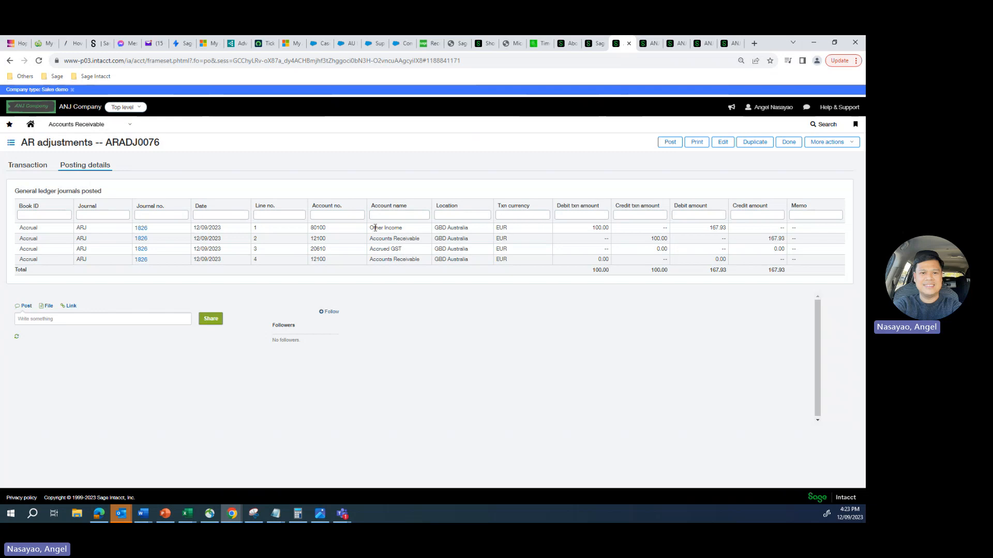
pyautogui.moveTo(371, 228); pyautogui.dragTo(402, 229)
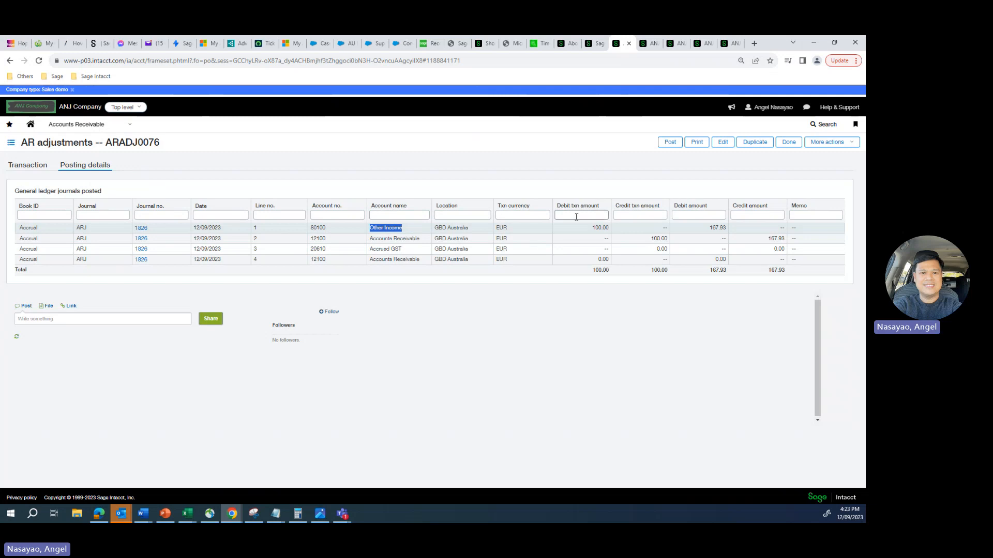
# Start a new general ledger journal entry in GJ--General Journal with the description "Actual Payment".
pyautogui.click(650, 46)
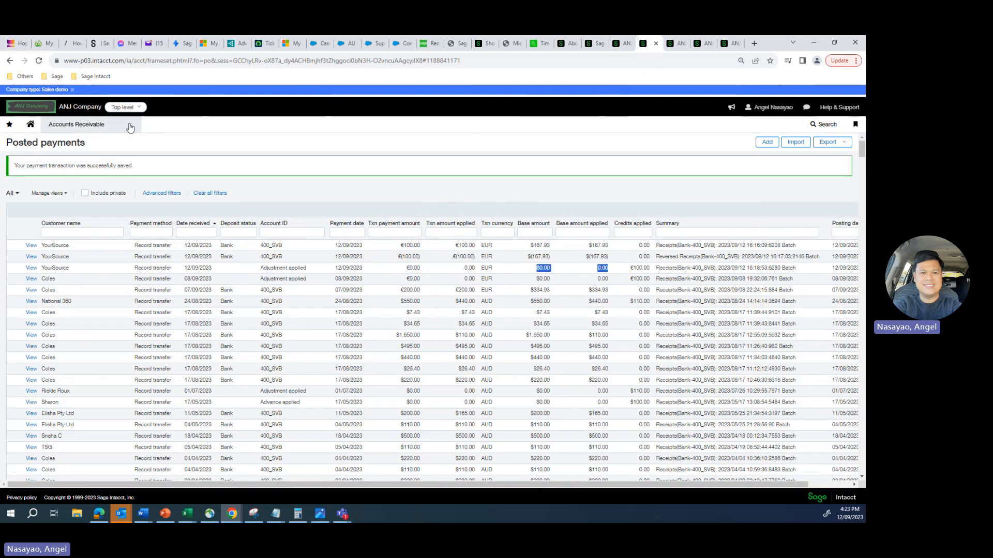
pyautogui.click(104, 124)
pyautogui.click(77, 312)
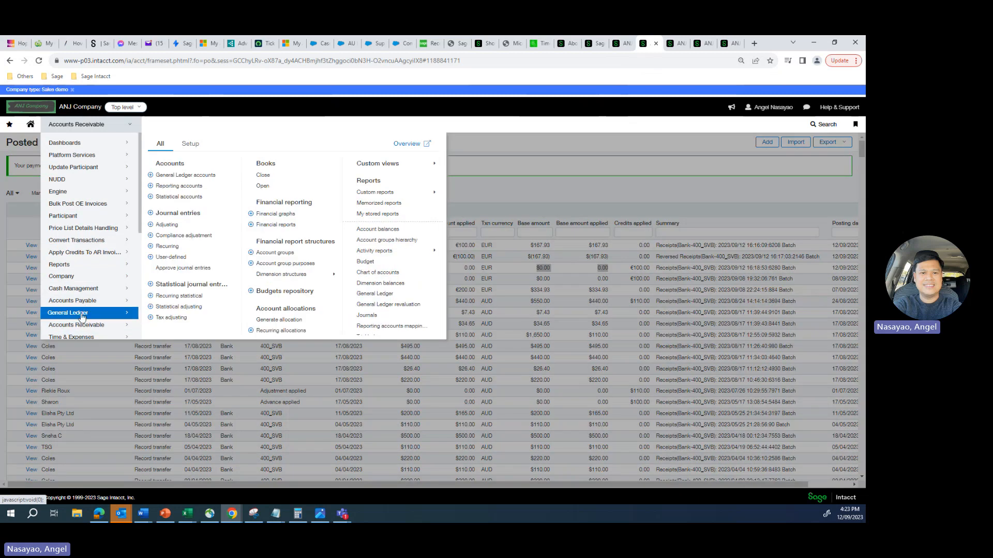
pyautogui.click(150, 216)
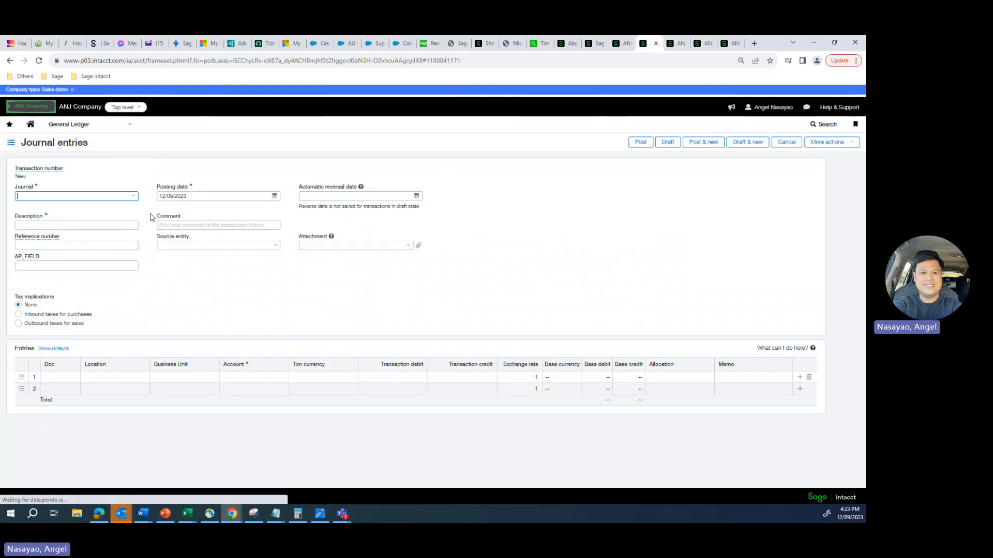
pyautogui.click(133, 196)
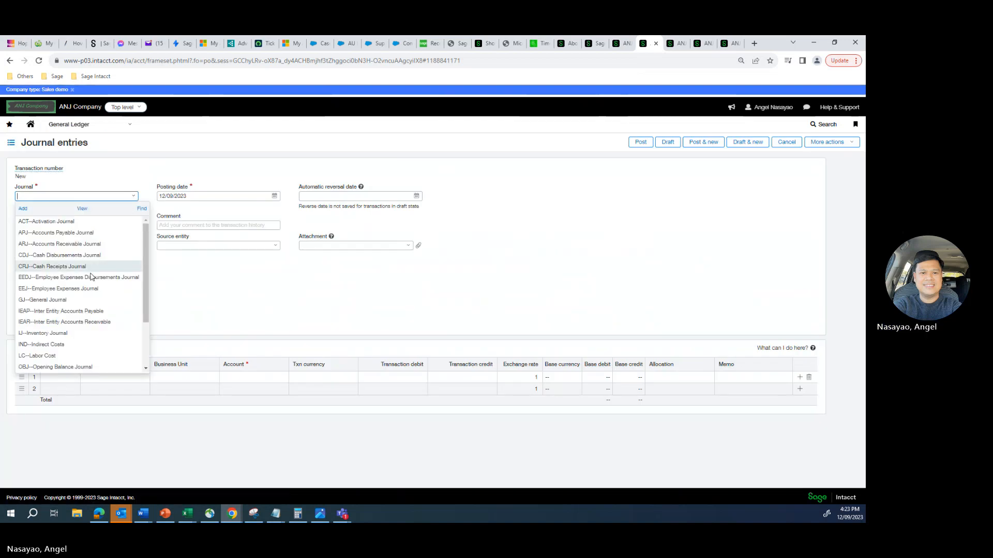
pyautogui.click(69, 300)
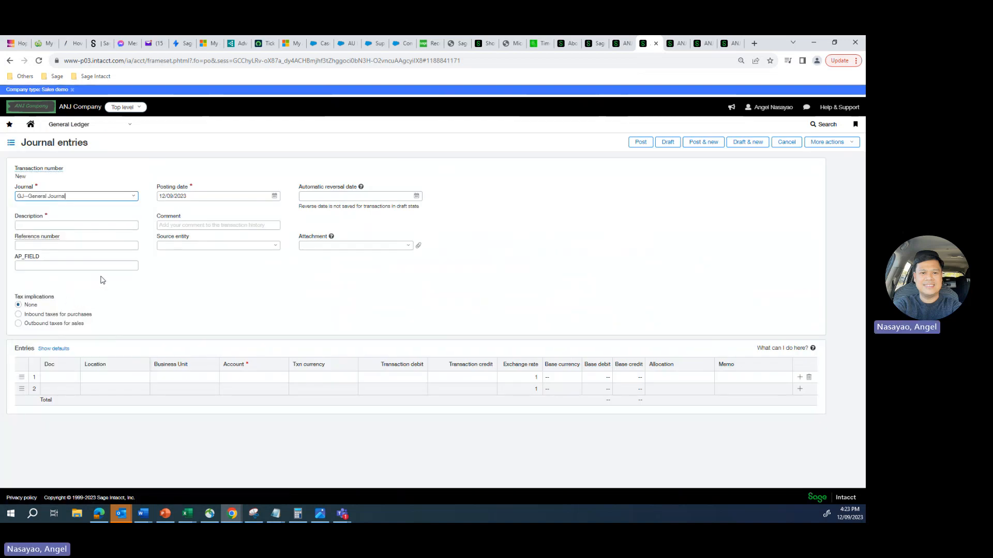
pyautogui.click(97, 225)
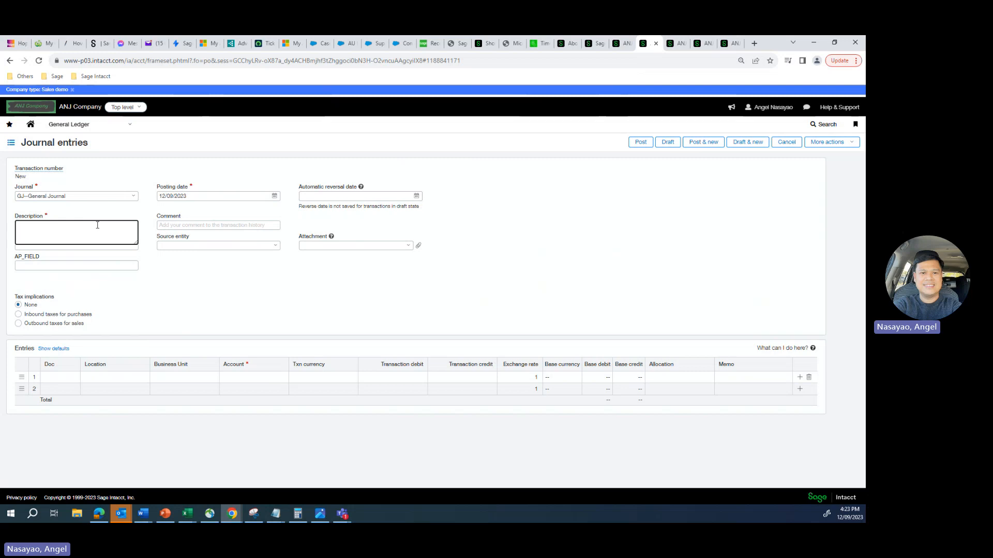
pyautogui.write('Actu')
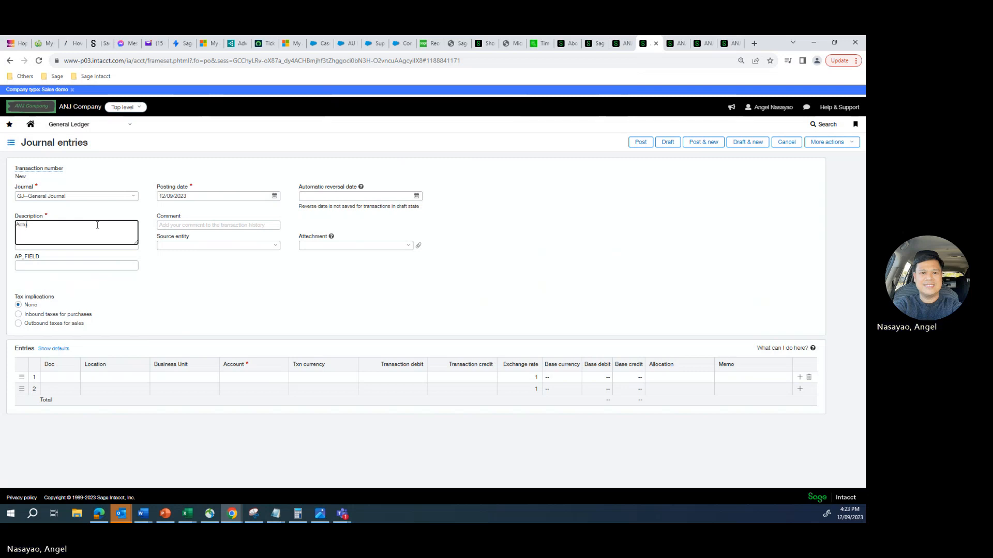
pyautogui.write('al Payment')
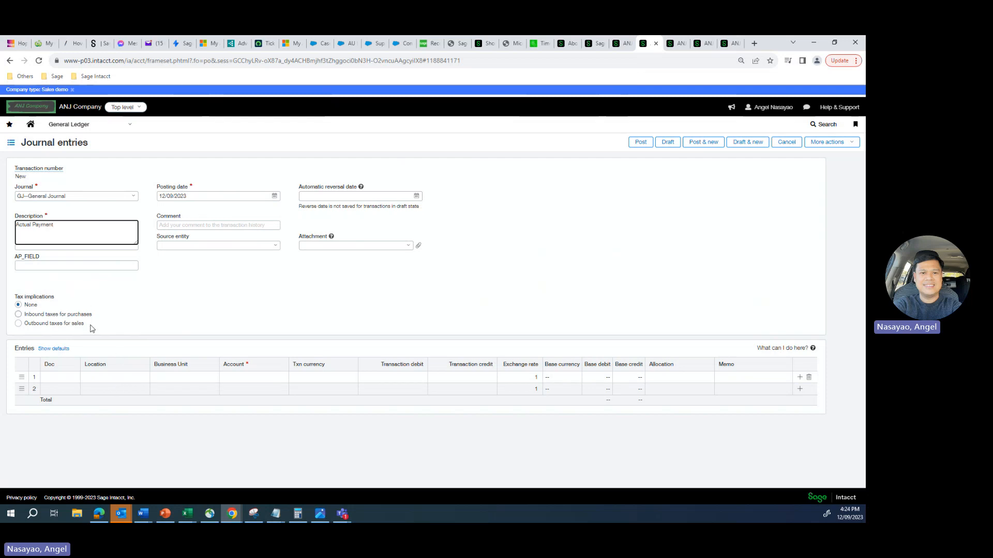
# Set the location of the first entry line to 400--GBD Australia.
pyautogui.click(109, 376)
pyautogui.write('400')
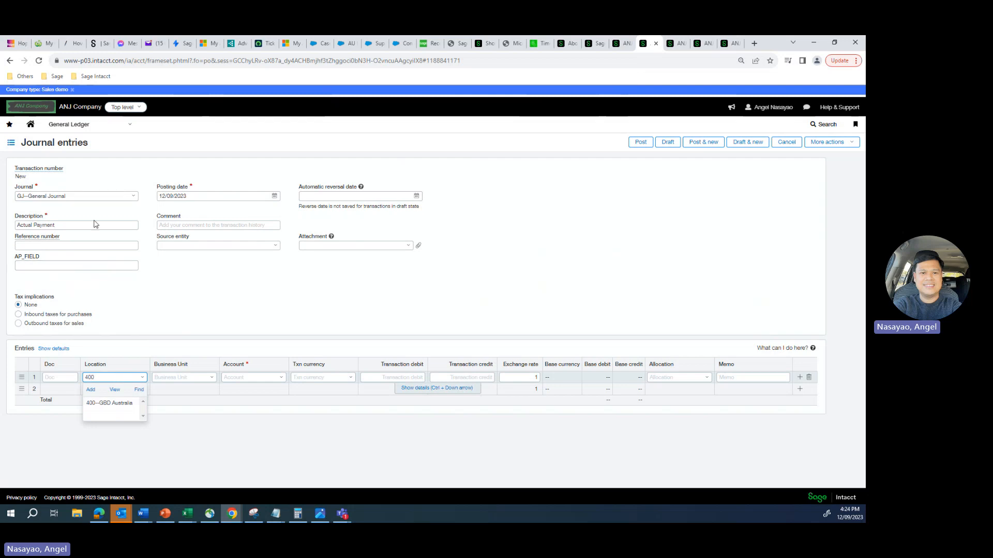
pyautogui.click(124, 403)
pyautogui.click(248, 377)
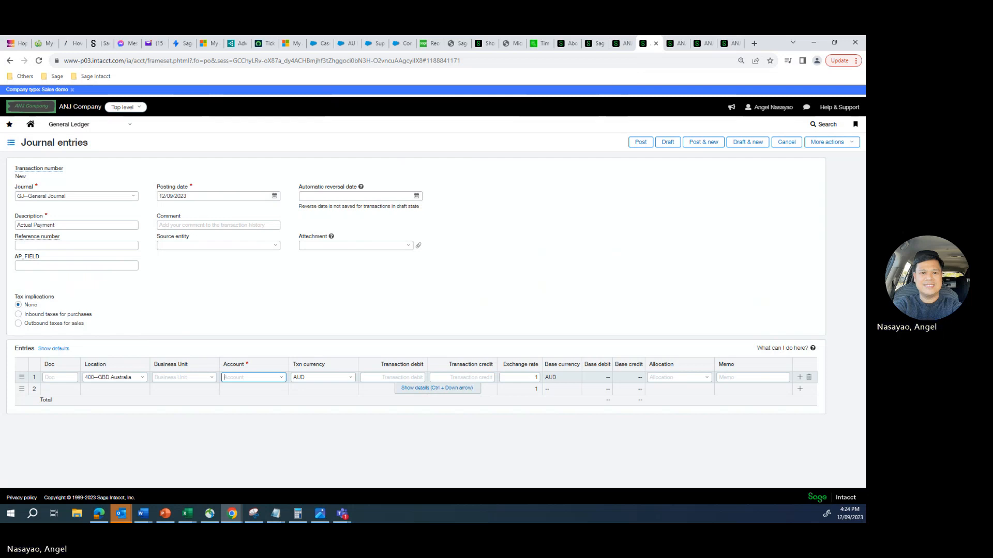
# Return to the cheque accounts list and view the details of the 960_SVB USD account.
pyautogui.click(679, 46)
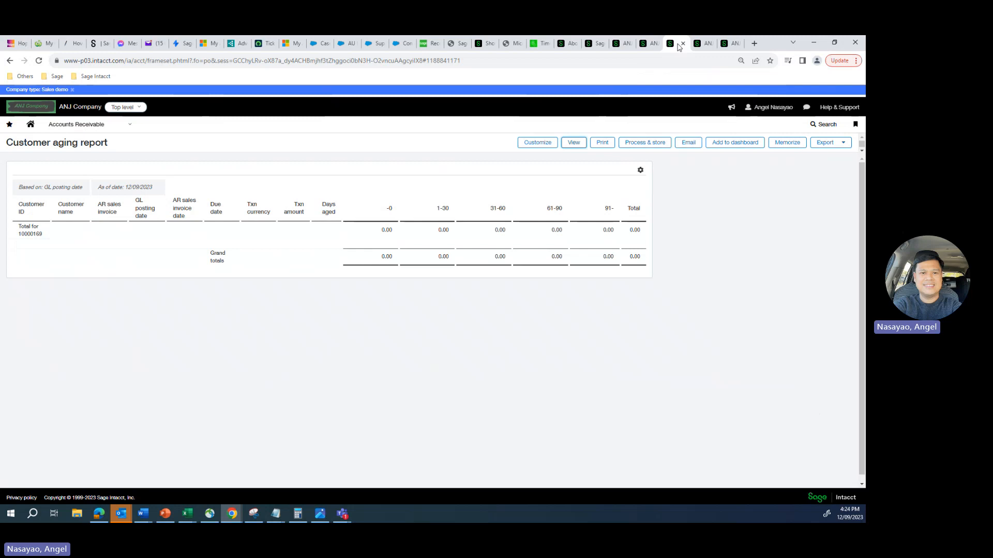
pyautogui.click(705, 47)
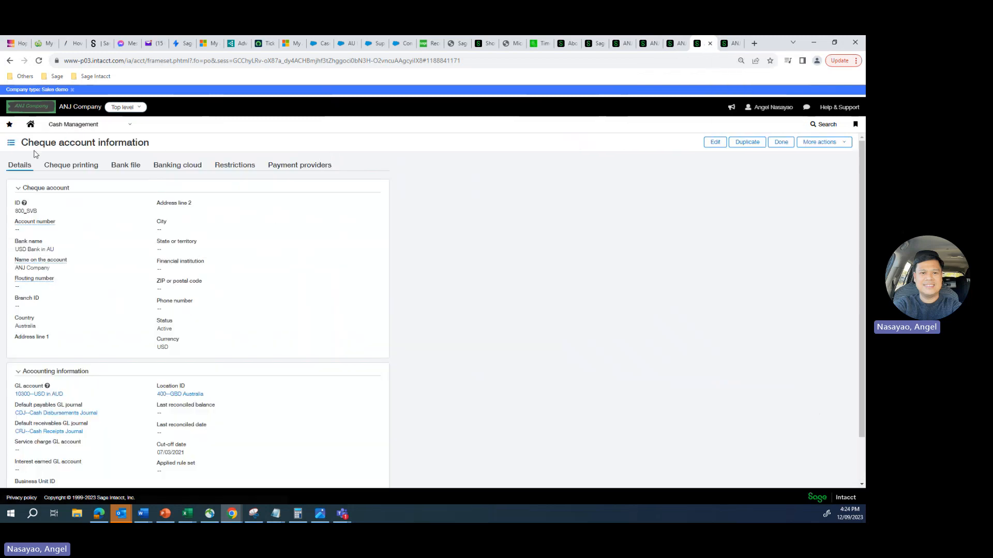
pyautogui.click(11, 145)
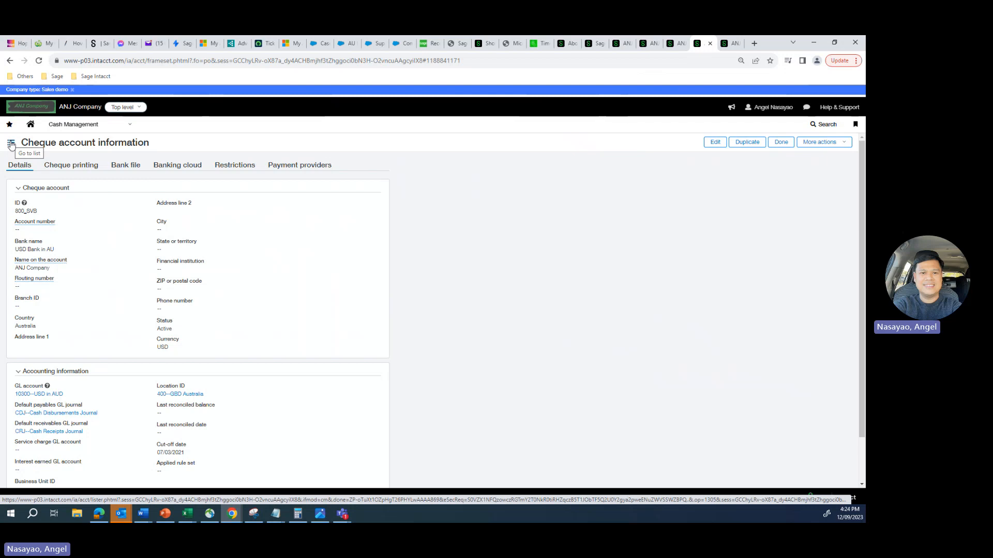
pyautogui.click(11, 144)
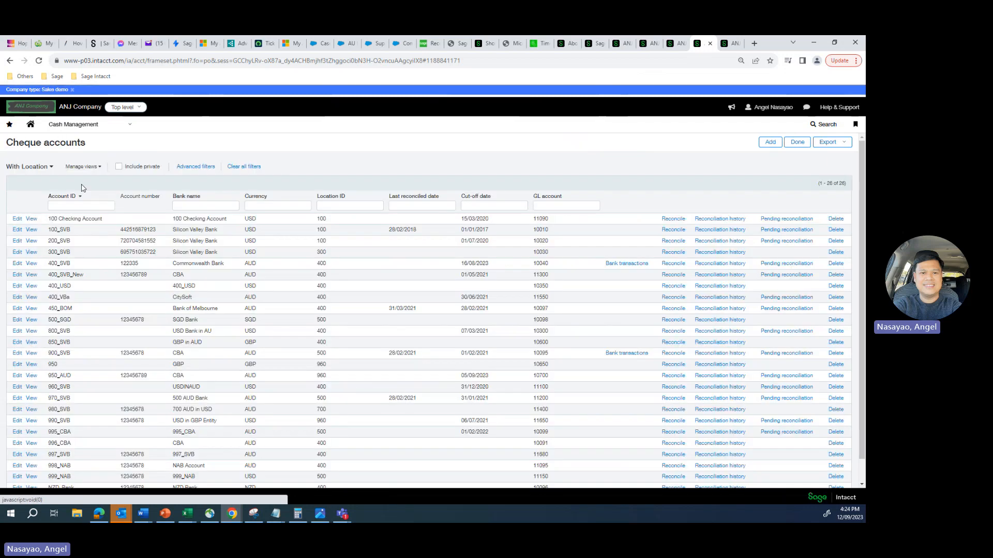
pyautogui.scroll(-2, 92, 279)
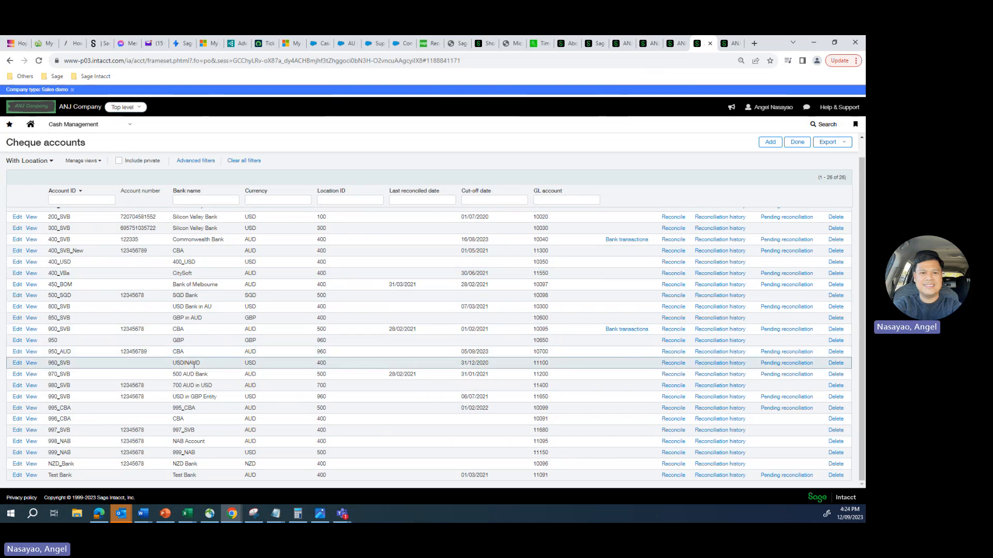
pyautogui.click(32, 364)
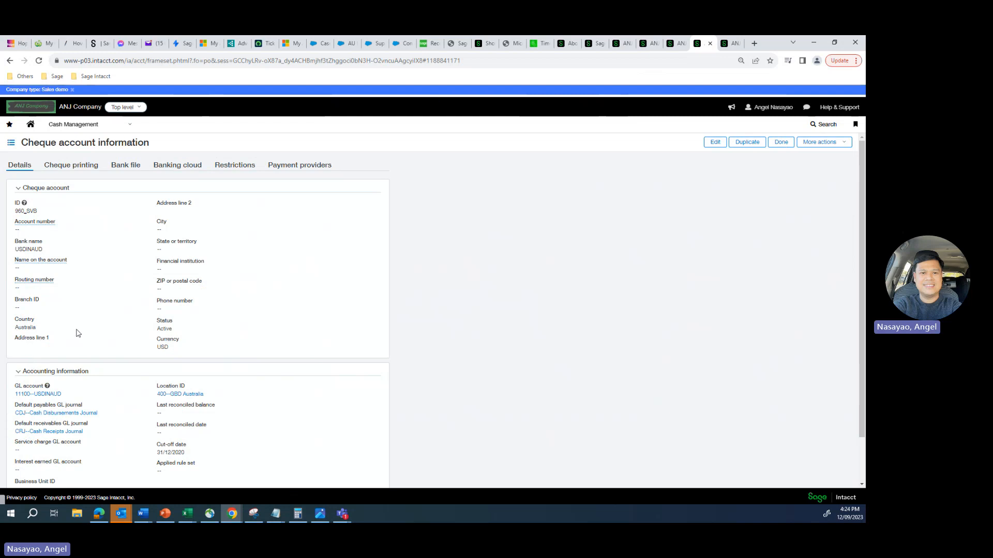
# Sort the cheque accounts by location ID, reopen 960_SVB and copy its GL account, 11100--USDINAUD.
pyautogui.click(10, 58)
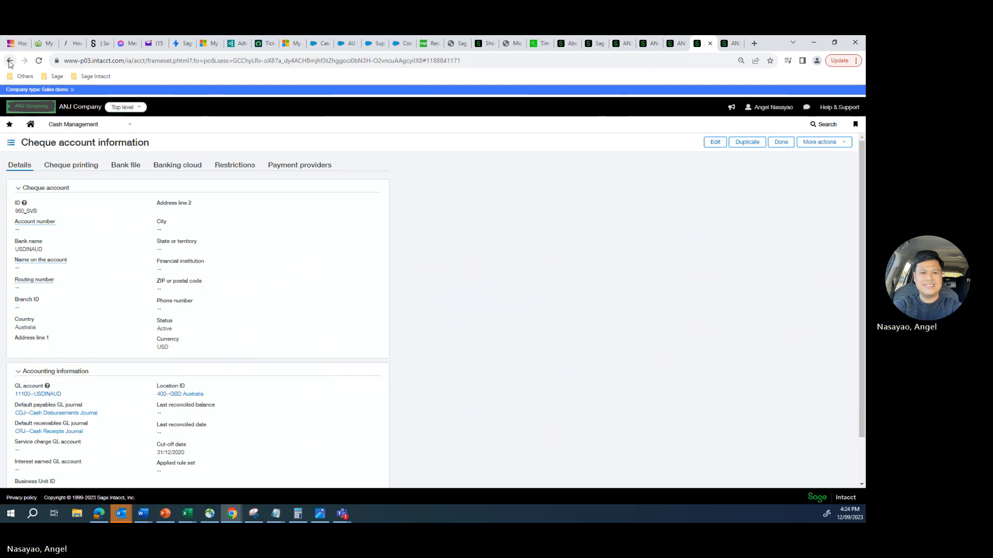
pyautogui.click(333, 196)
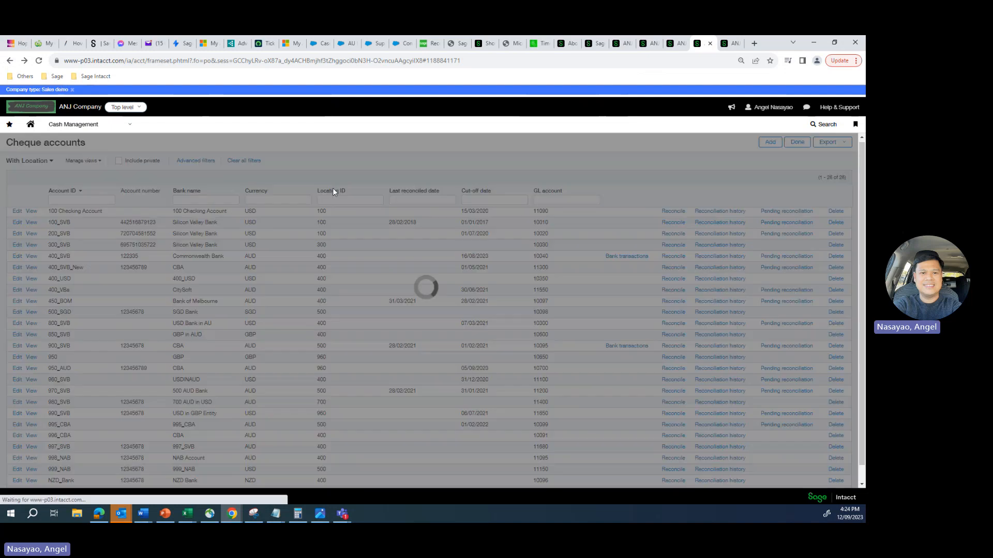
pyautogui.scroll(-2, 294, 368)
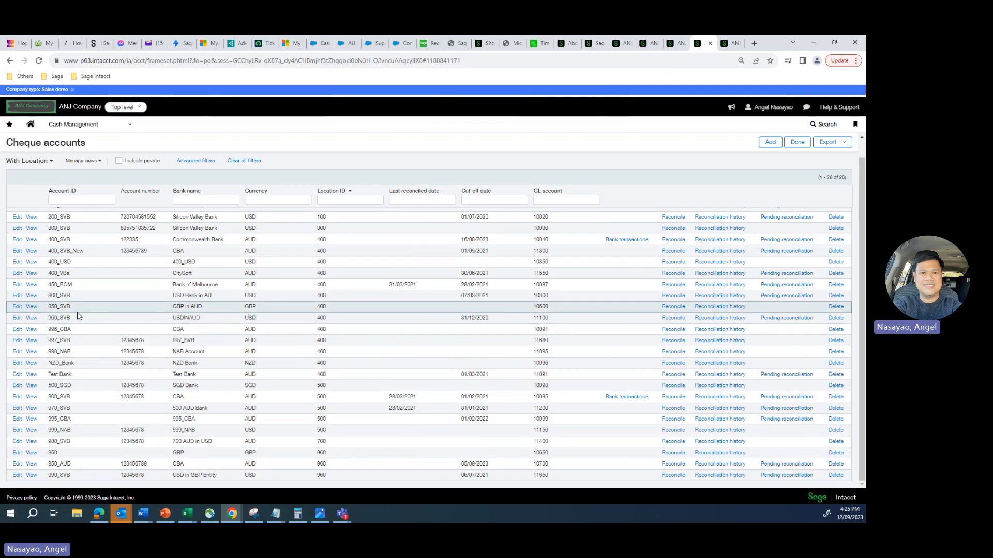
pyautogui.click(29, 320)
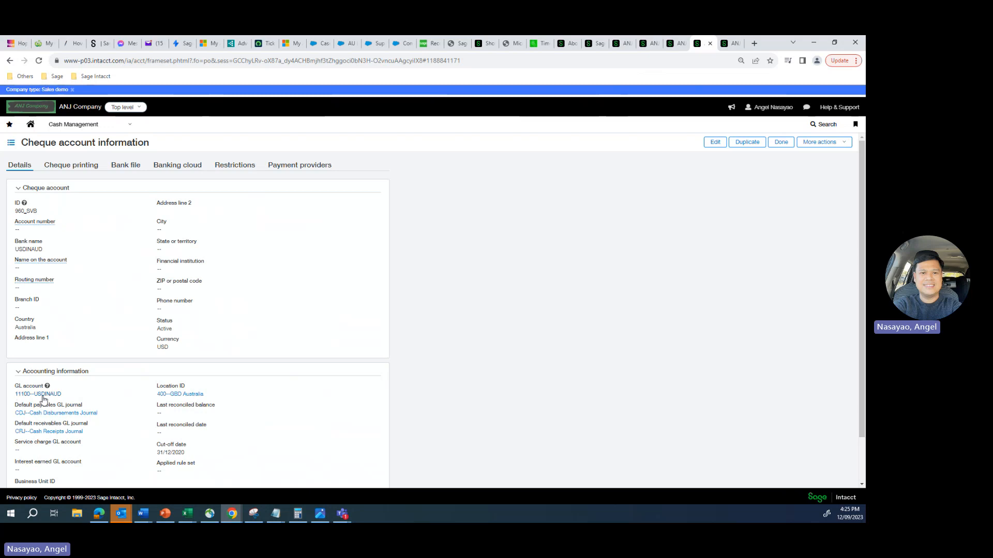
pyautogui.moveTo(62, 396); pyautogui.dragTo(14, 396)
# Set the account of the first journal entry line to 11100--USDINAUD.
pyautogui.click(673, 44)
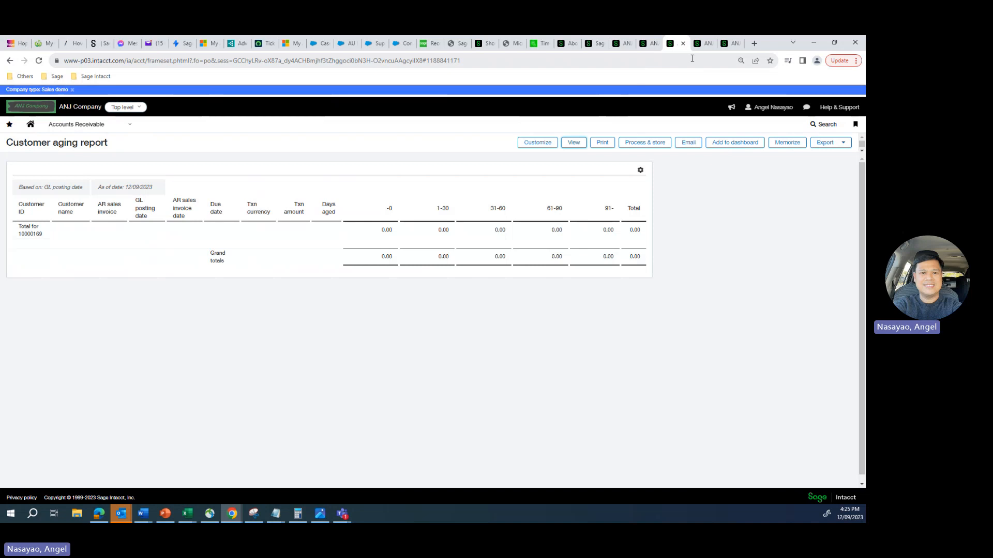
pyautogui.click(656, 45)
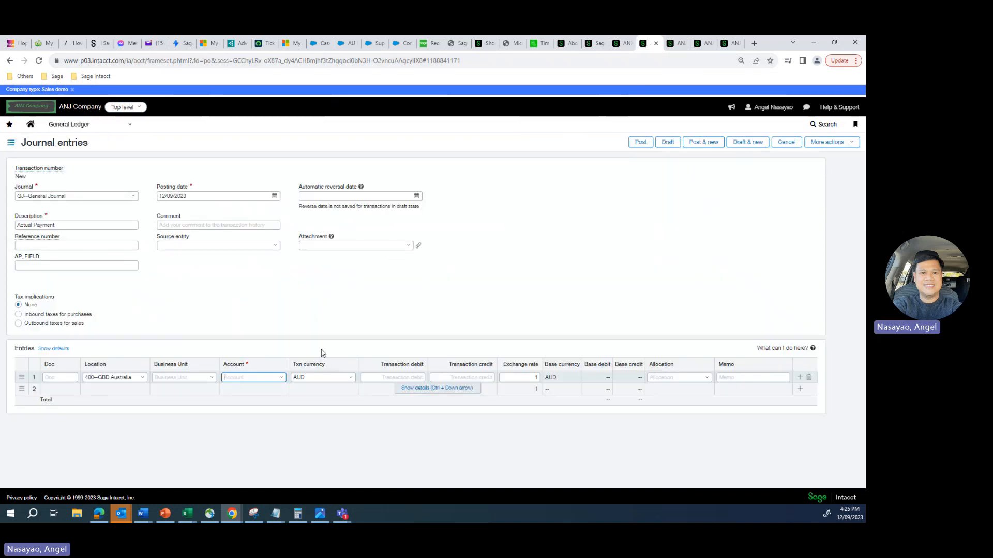
pyautogui.click(241, 377)
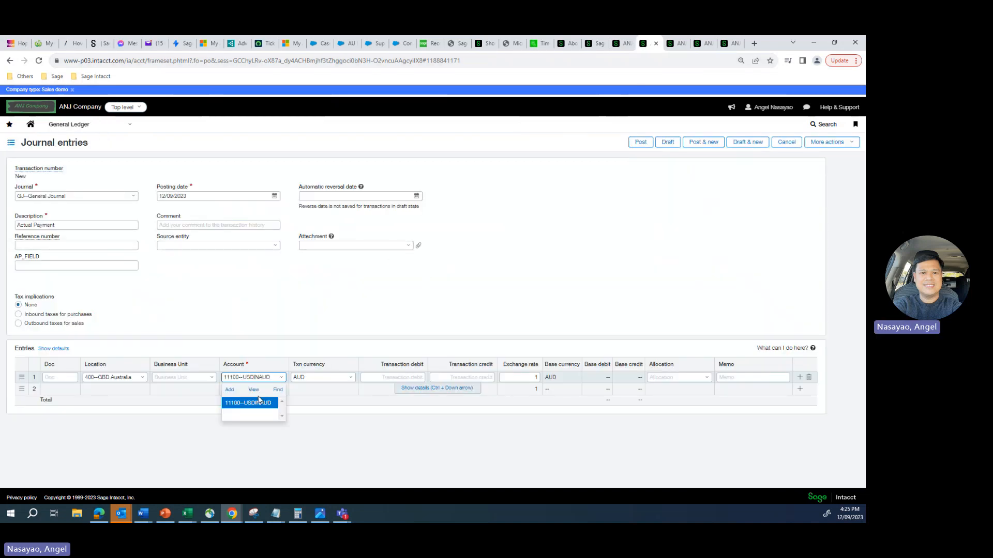
pyautogui.click(259, 402)
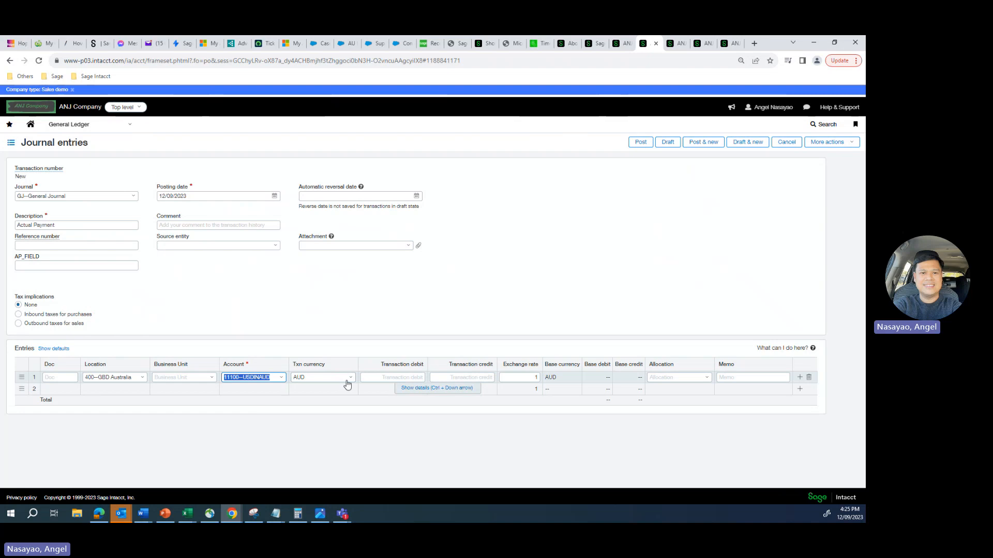
# Check the currency of cheque account 960_SVB and give the first journal line USD as transaction currency and a transaction debit of 105.
pyautogui.click(676, 46)
pyautogui.click(703, 45)
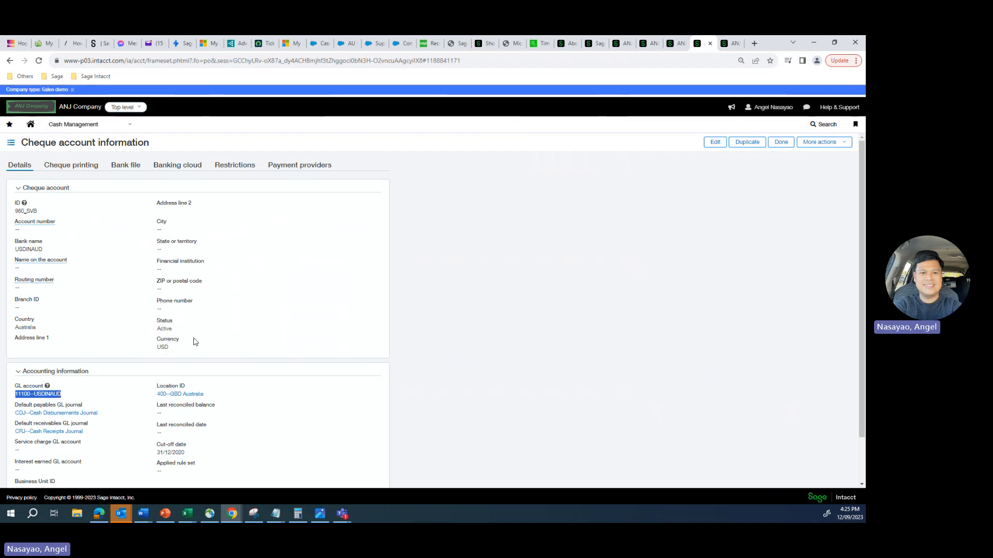
pyautogui.click(646, 43)
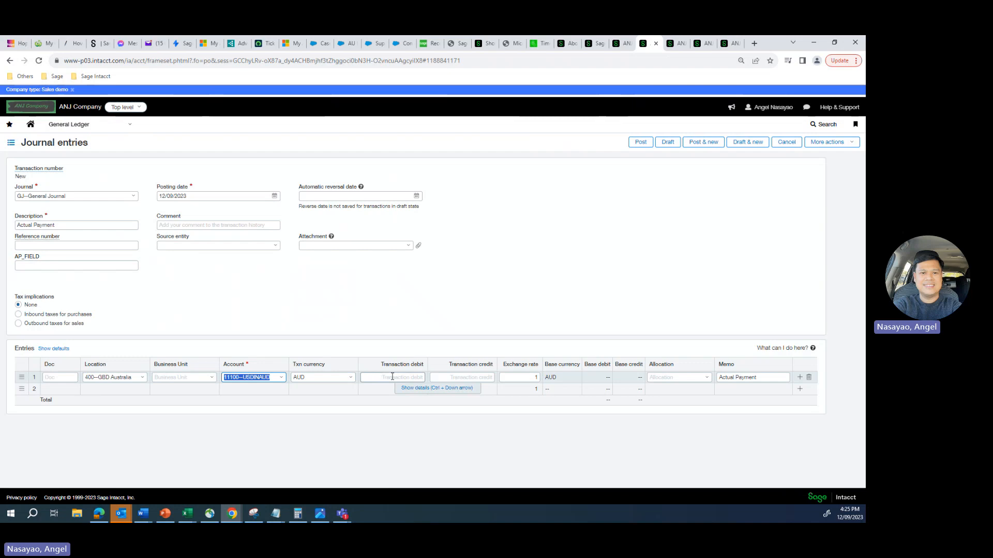
pyautogui.click(351, 378)
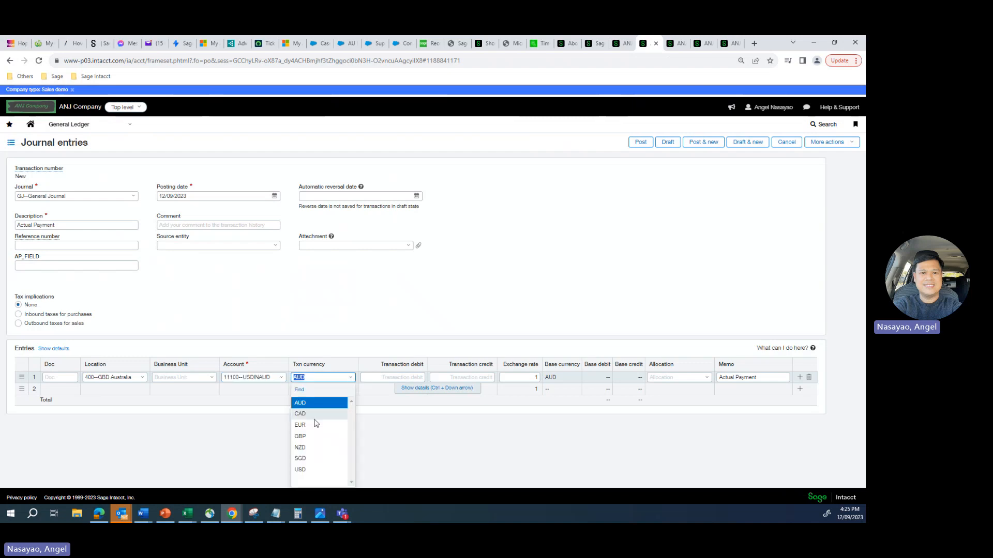
pyautogui.click(304, 470)
pyautogui.click(405, 377)
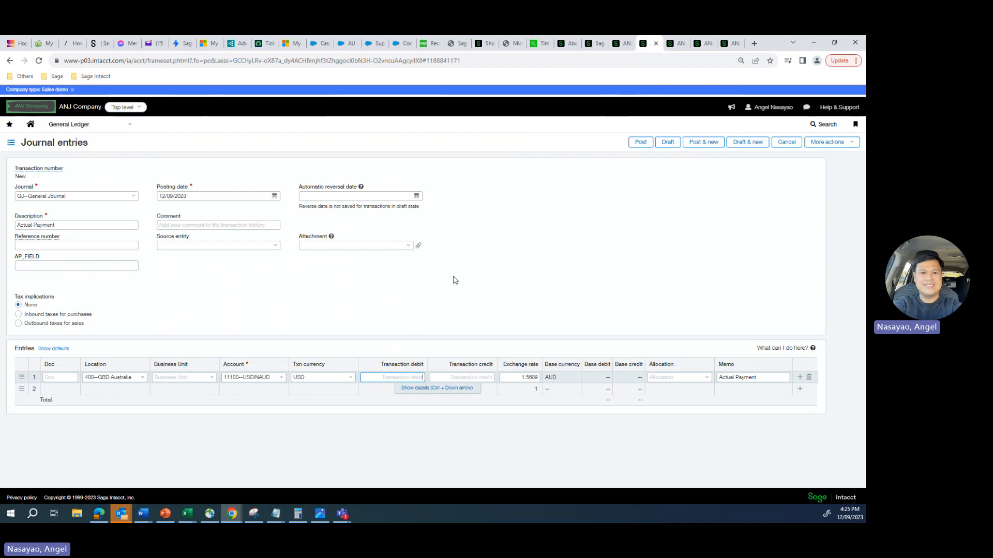
pyautogui.write('105')
pyautogui.click(446, 293)
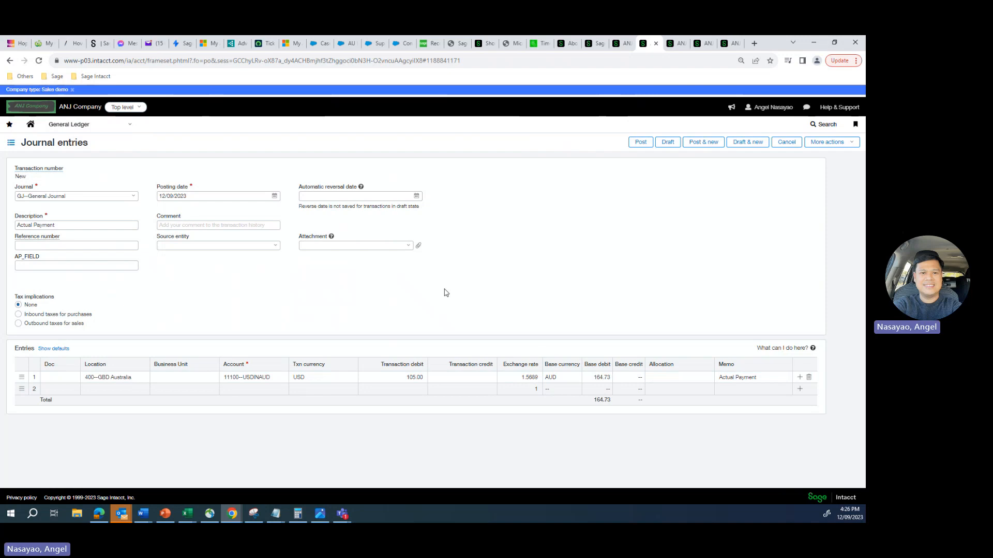
# Add a second entry line with the location 400--GBD Australia.
pyautogui.click(111, 391)
pyautogui.write('400')
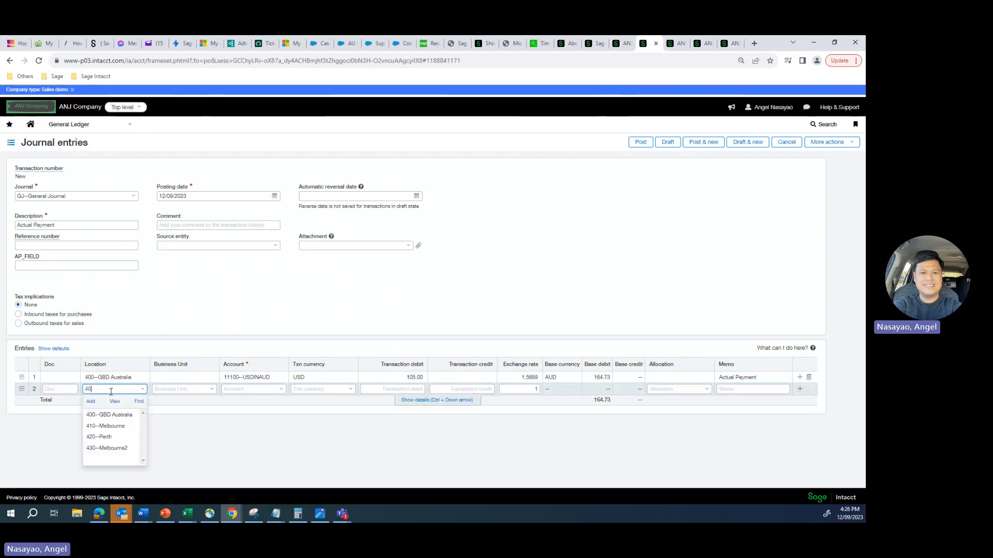
pyautogui.click(124, 416)
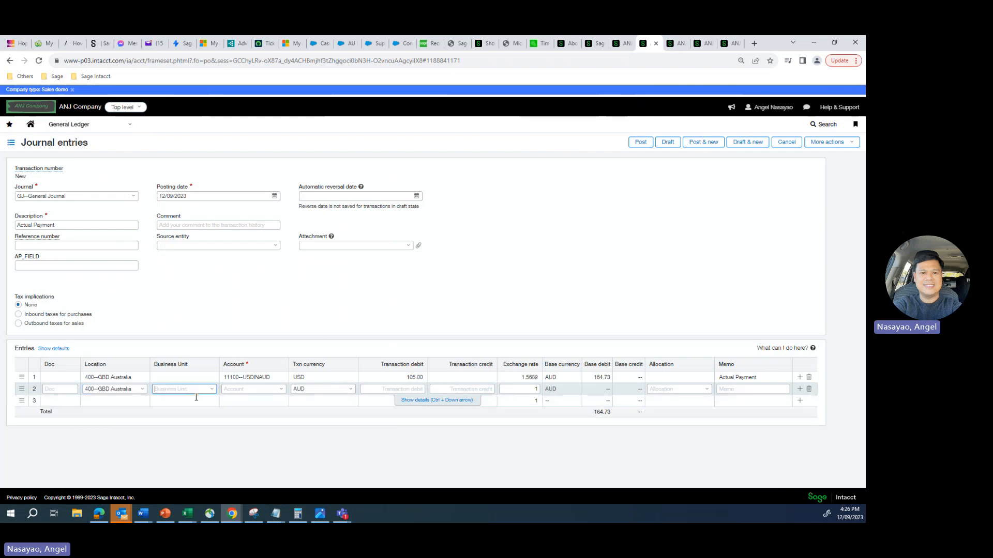
# Copy the Other Income account number from the AR adjustment's posting details and set the second journal line's account to 80100--Other Income.
pyautogui.click(624, 47)
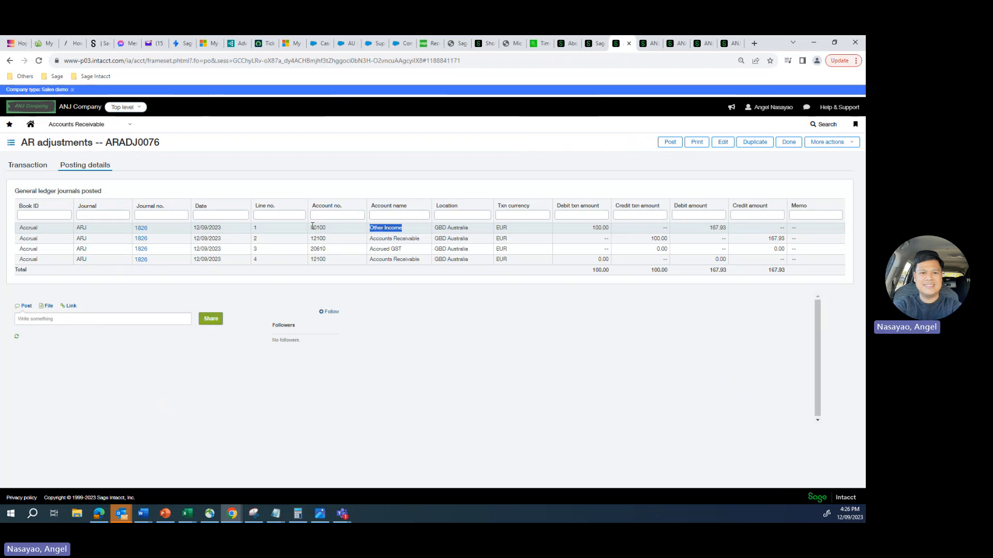
pyautogui.moveTo(311, 227); pyautogui.dragTo(329, 230)
pyautogui.hotkey('ctrl', 'c')
pyautogui.click(650, 44)
pyautogui.click(248, 388)
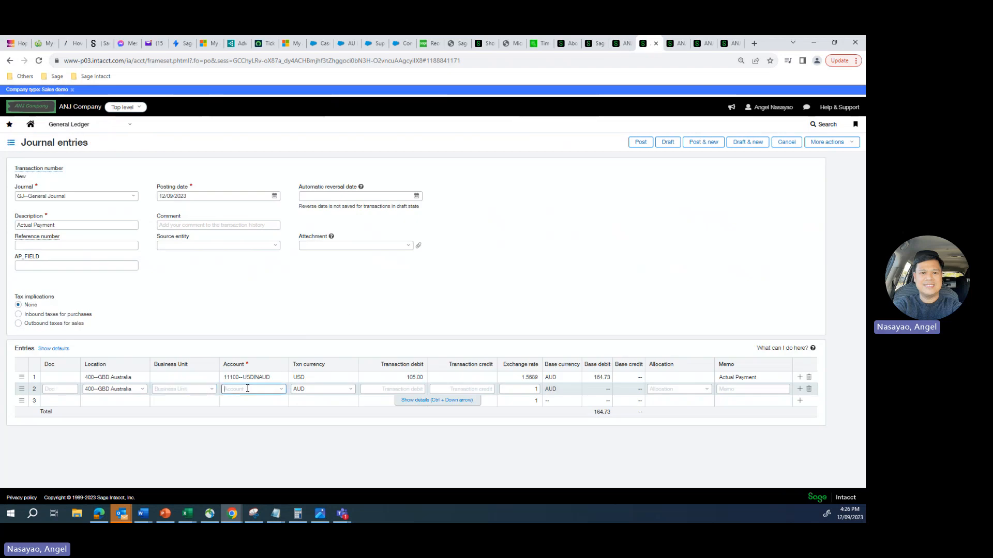
pyautogui.hotkey('ctrl', 'v')
pyautogui.click(255, 414)
# Set the transaction currency of the second journal line to EUR.
pyautogui.click(385, 392)
pyautogui.click(350, 392)
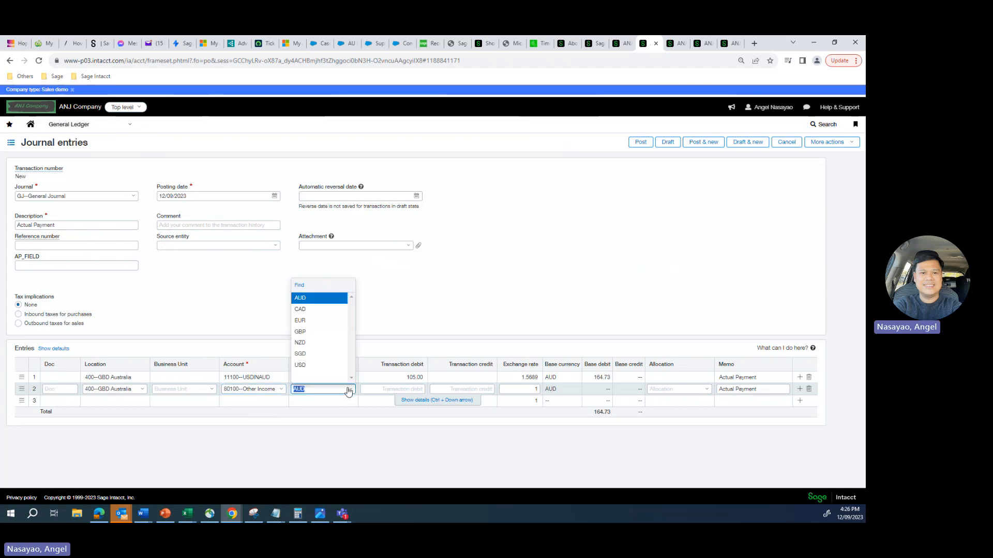
pyautogui.click(305, 323)
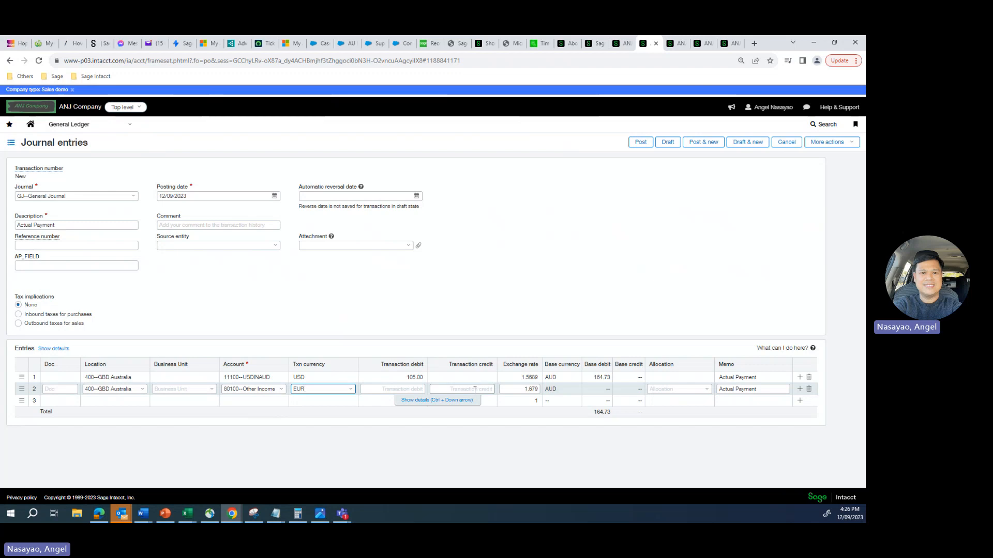
# Enter a transaction credit of 100 on the second journal line for Other Income.
pyautogui.click(475, 390)
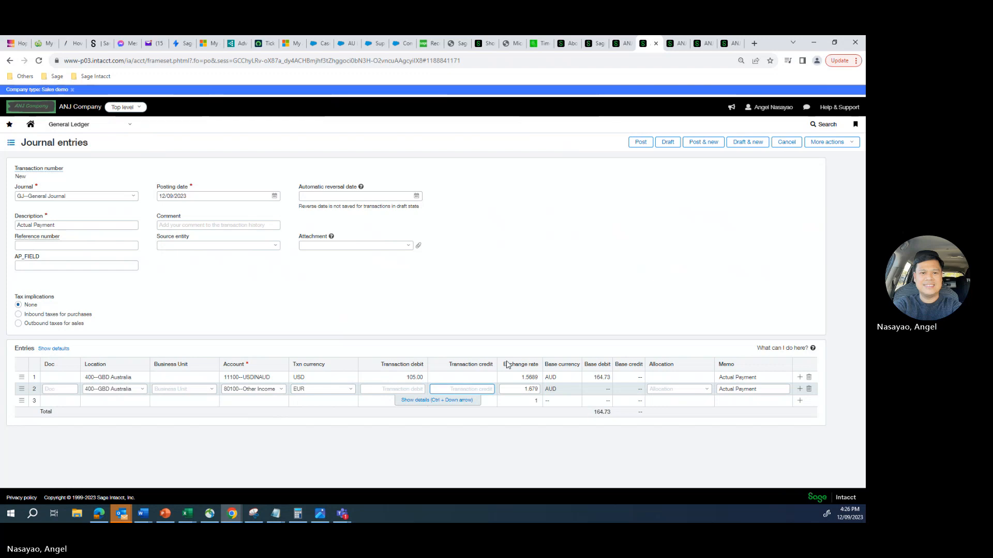
pyautogui.write('1')
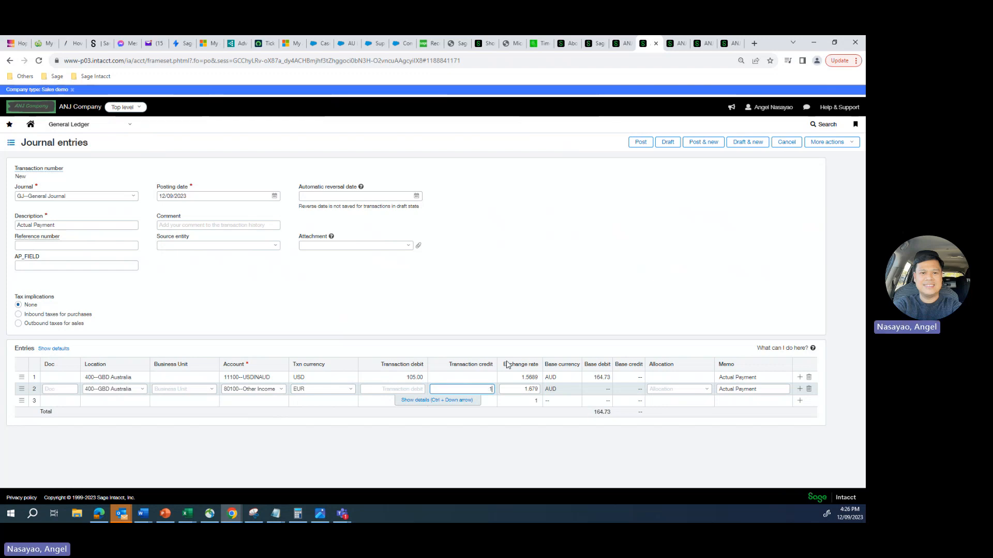
pyautogui.write('00')
pyautogui.click(515, 279)
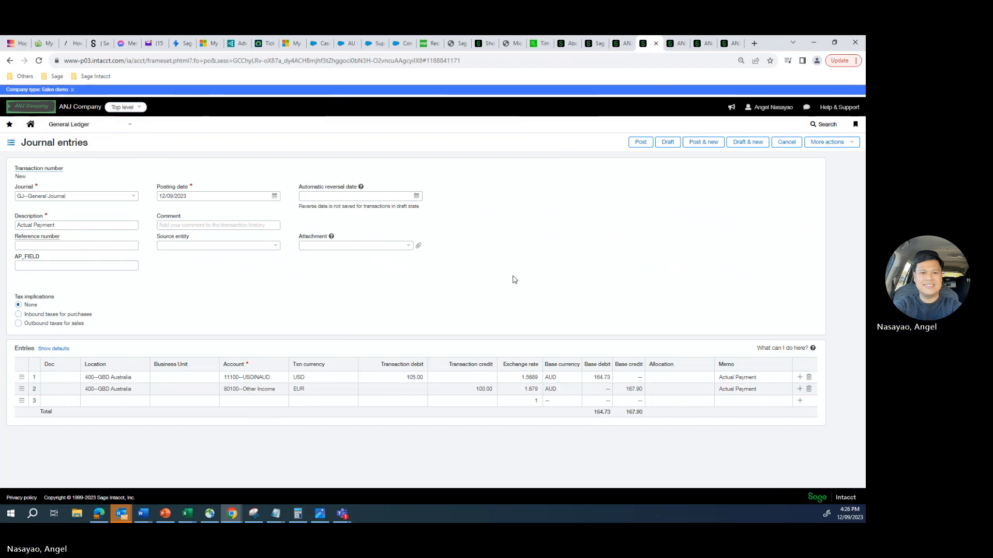
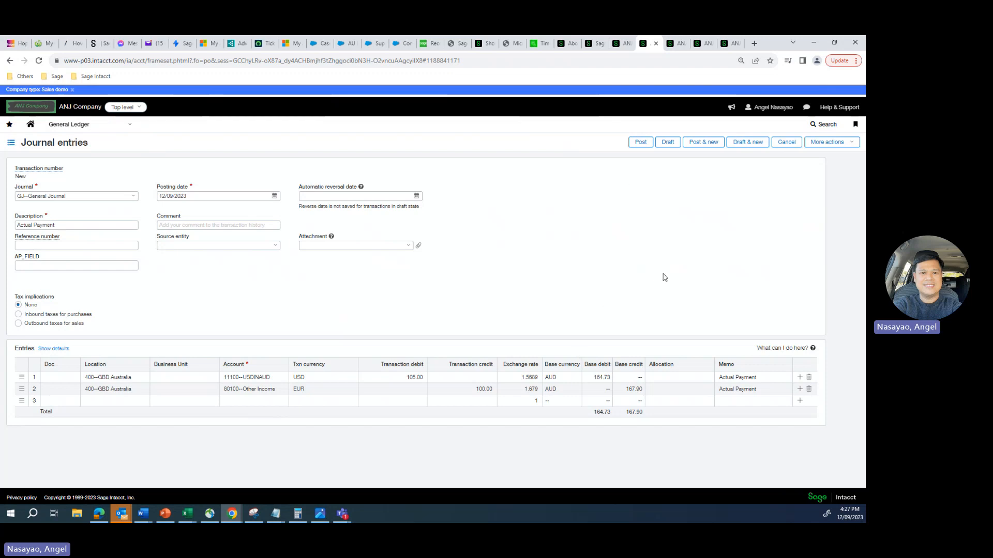
# Check the Other Income debit amount in the AR adjustment's posting details and set the second journal line's exchange rate to 1.6793.
pyautogui.click(623, 44)
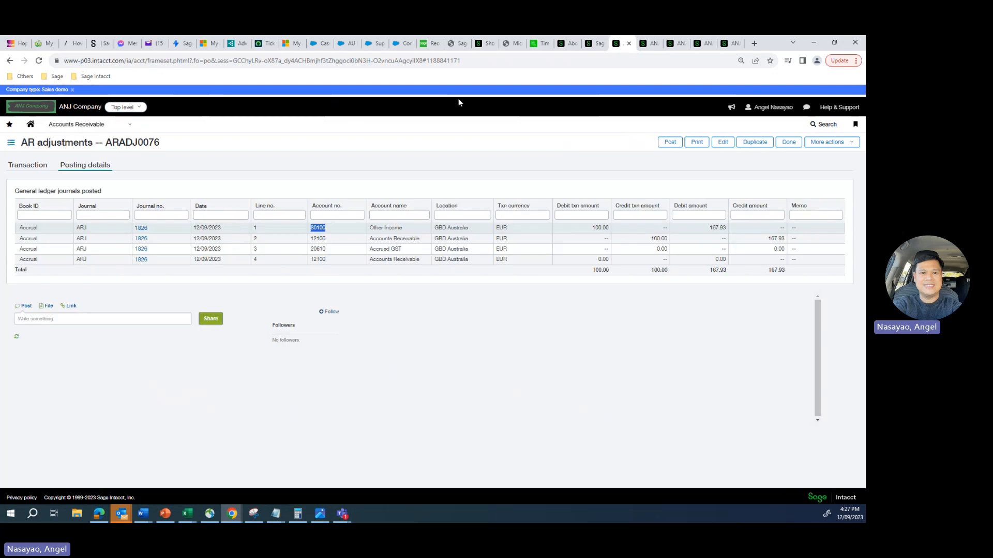
pyautogui.click(648, 44)
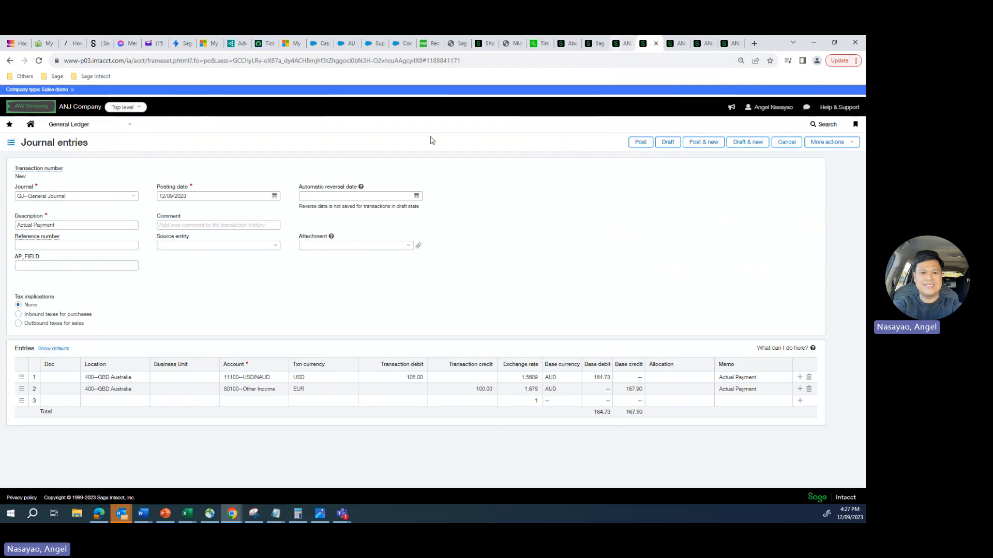
pyautogui.click(618, 43)
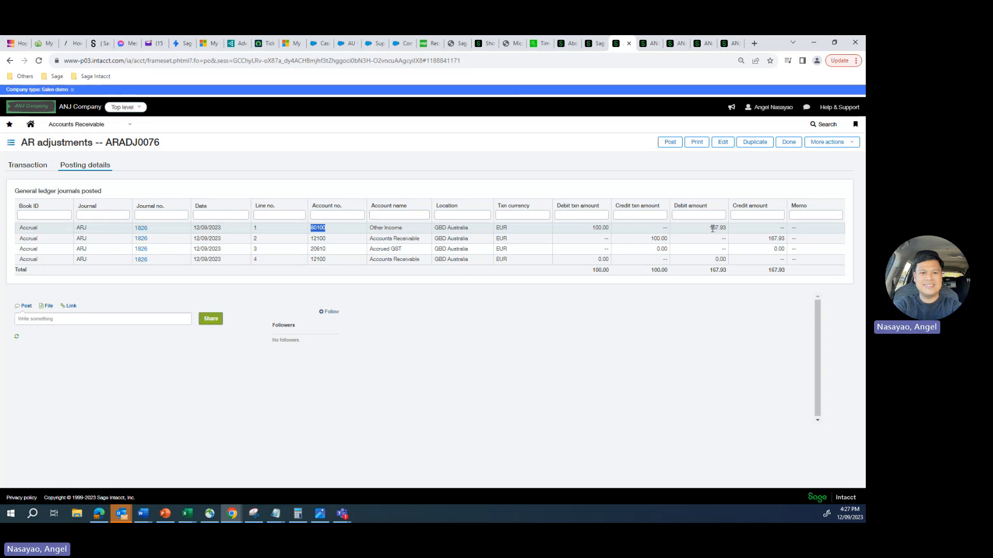
pyautogui.moveTo(709, 228); pyautogui.dragTo(727, 228)
pyautogui.click(648, 44)
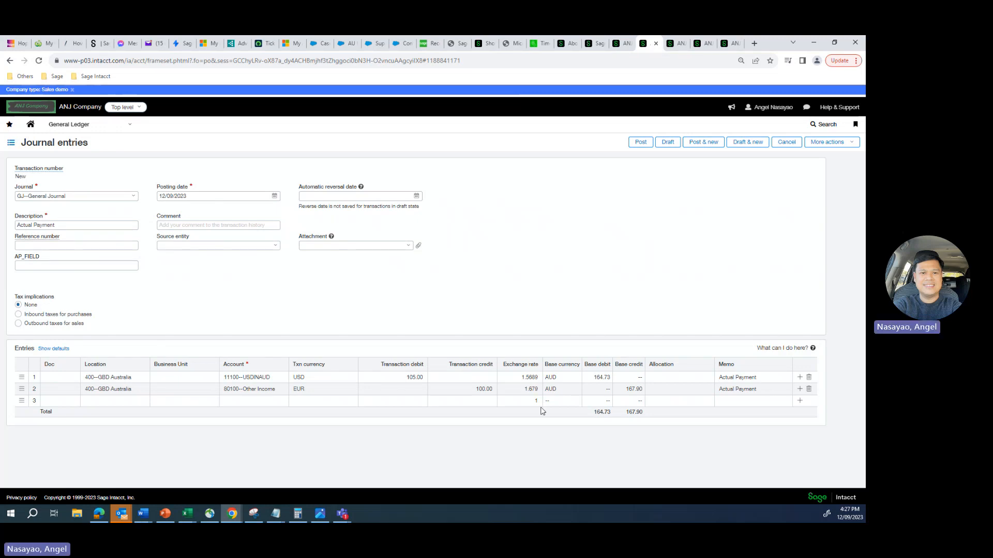
pyautogui.click(525, 389)
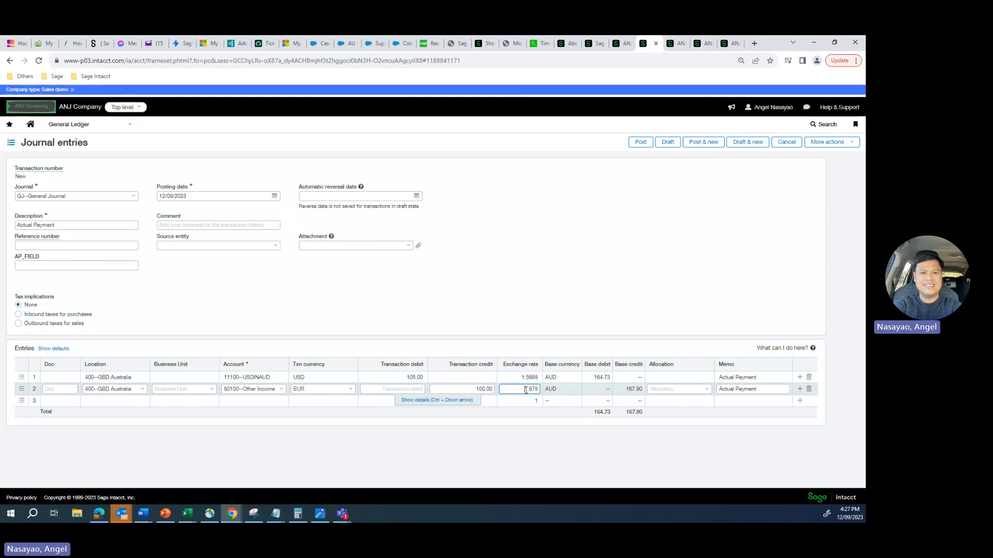
pyautogui.moveTo(526, 390); pyautogui.dragTo(539, 391)
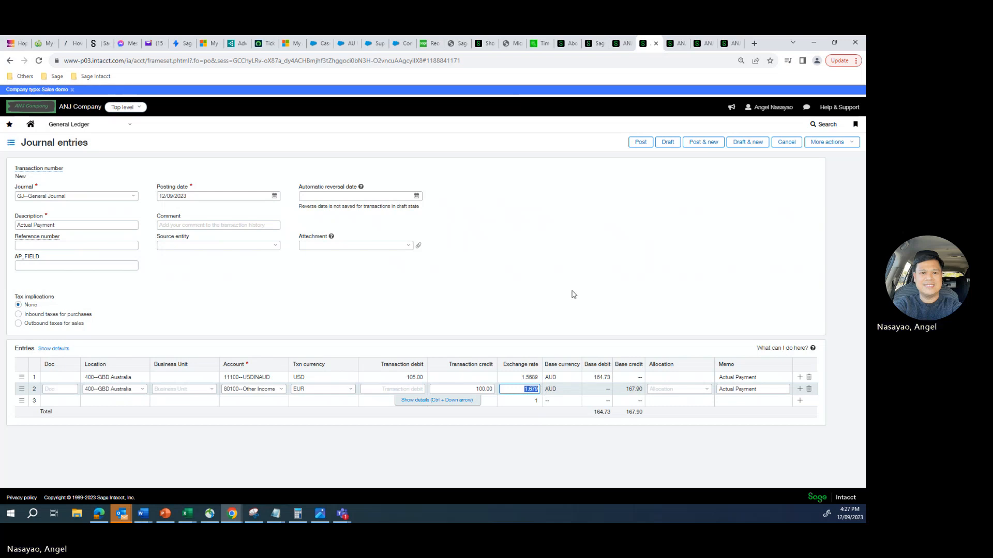
pyautogui.write('1')
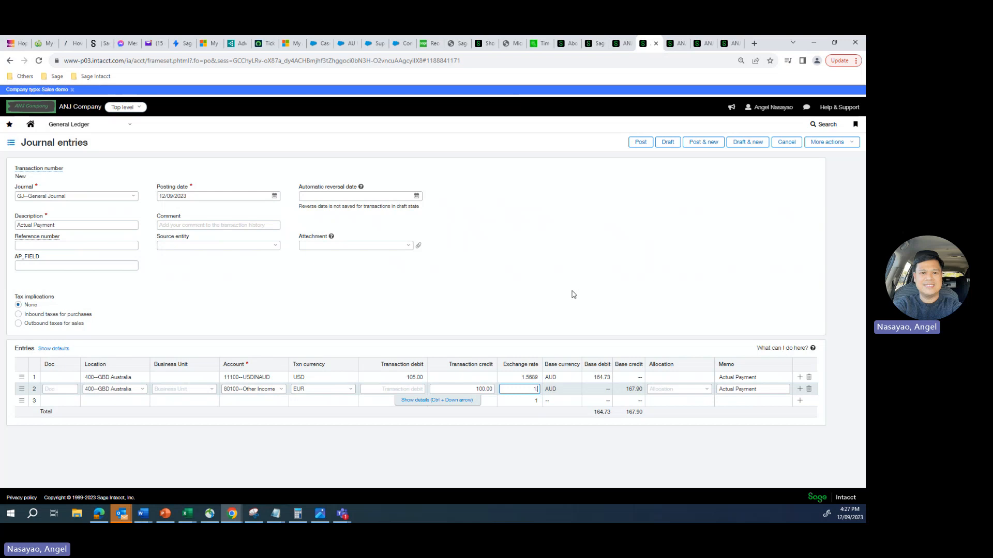
pyautogui.write('.6793')
pyautogui.click(573, 294)
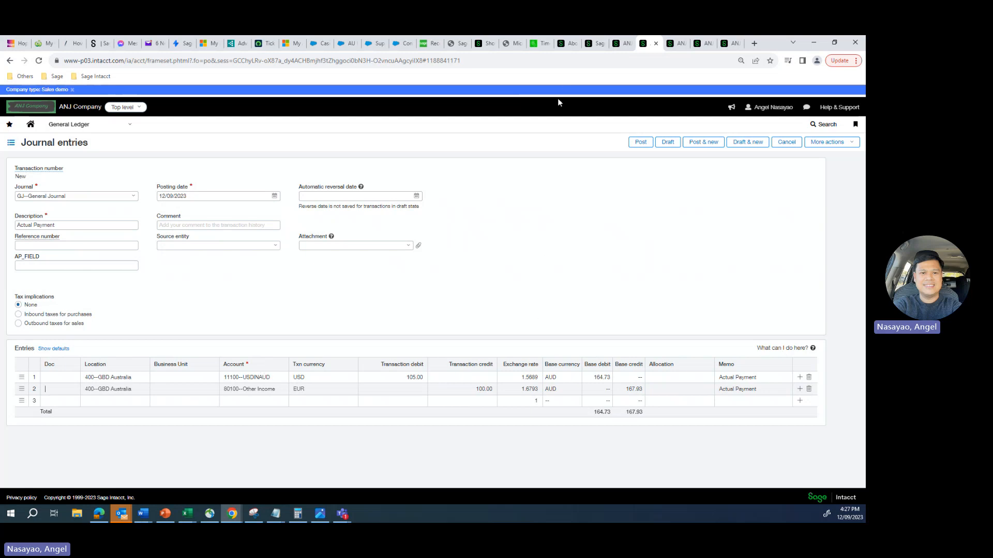
# Compare the AR adjustment's Other Income transaction debit and base debit with the second line of the journal entry.
pyautogui.click(616, 45)
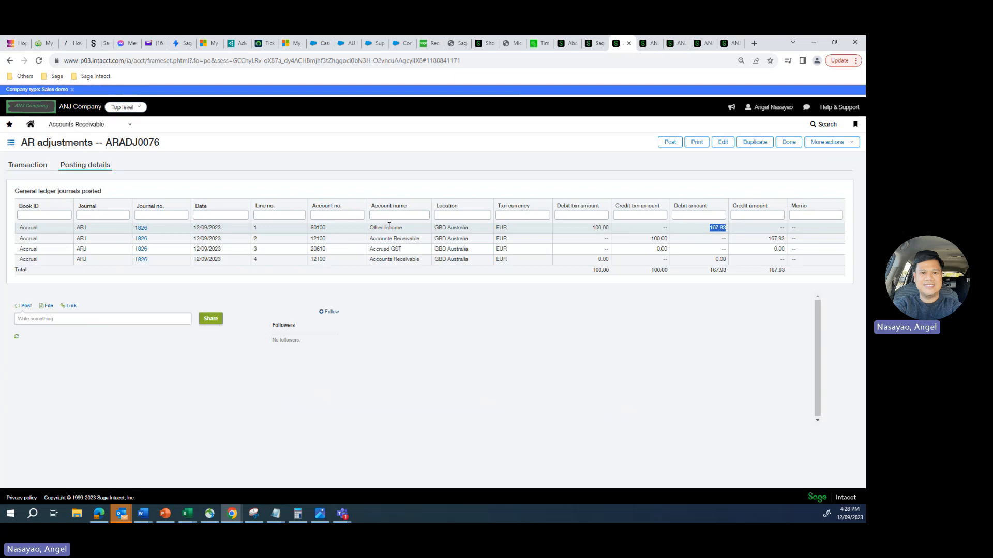
pyautogui.moveTo(592, 228); pyautogui.dragTo(613, 228)
pyautogui.moveTo(709, 228); pyautogui.dragTo(727, 228)
pyautogui.click(650, 46)
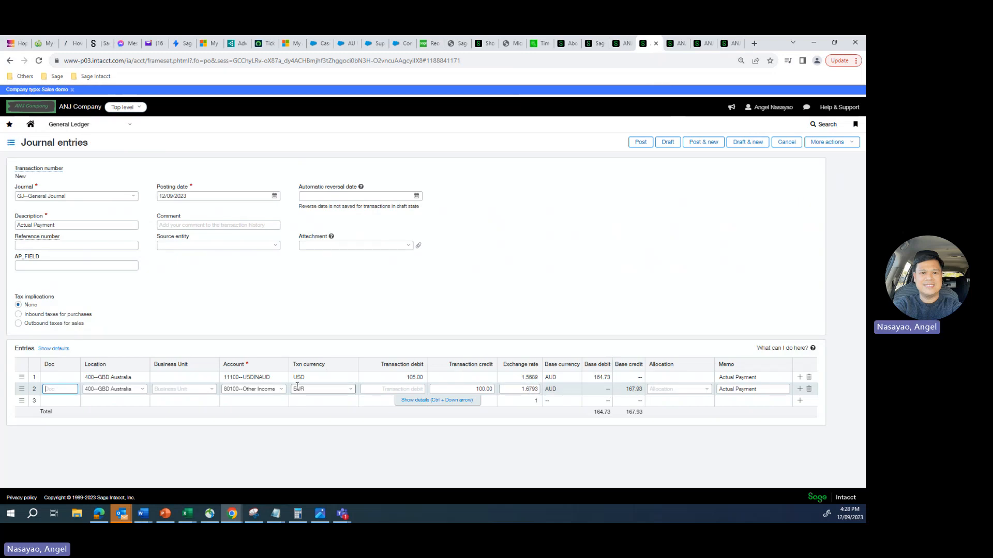
pyautogui.click(558, 287)
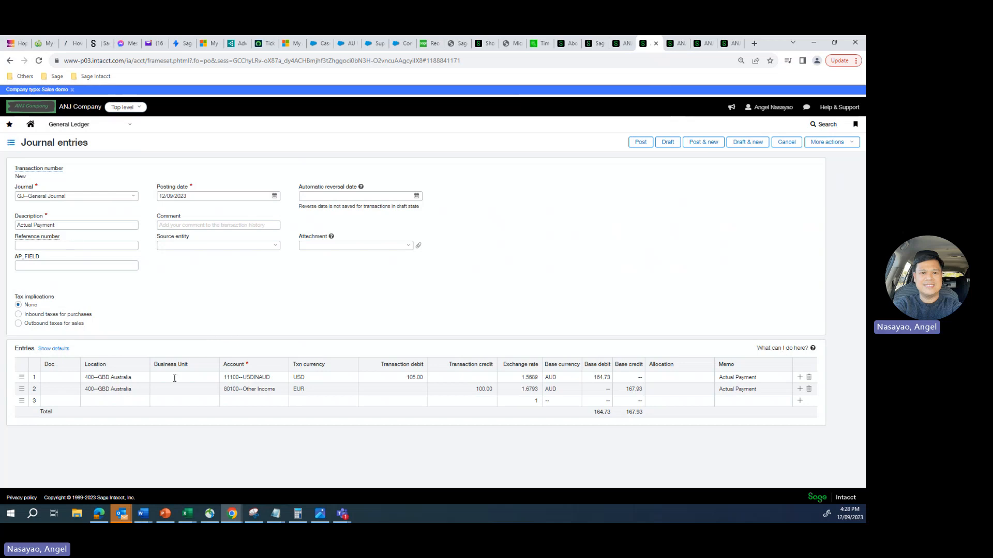
# Add a third journal line with the location 400--GBD Australia and the account 60670--Exchange Gain/(Loss).
pyautogui.click(120, 401)
pyautogui.write('400')
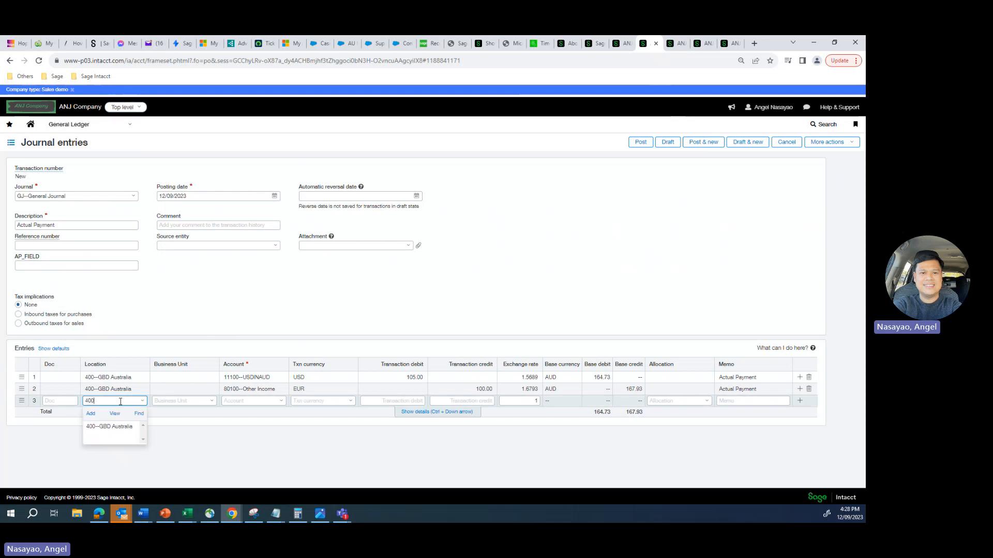
pyautogui.click(128, 431)
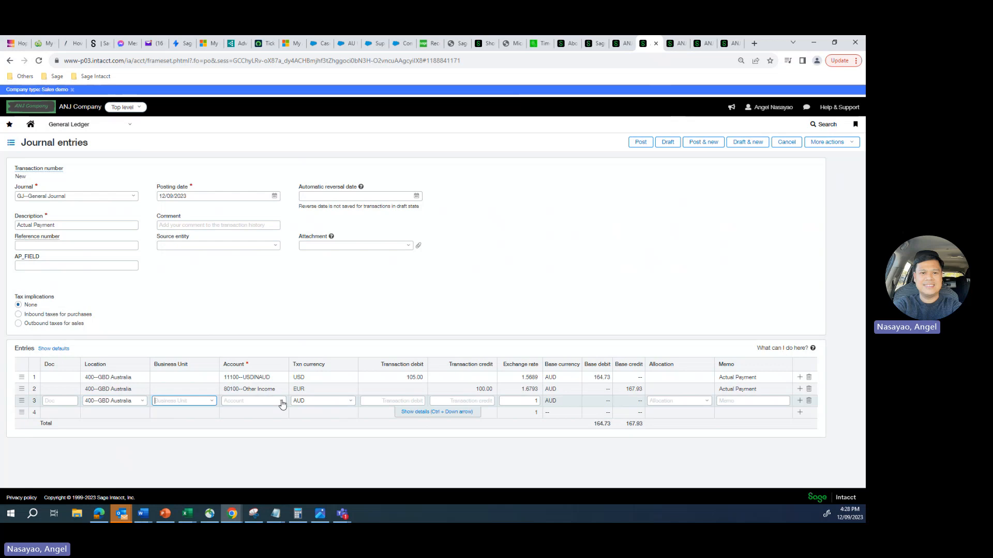
pyautogui.click(263, 401)
pyautogui.write('6067')
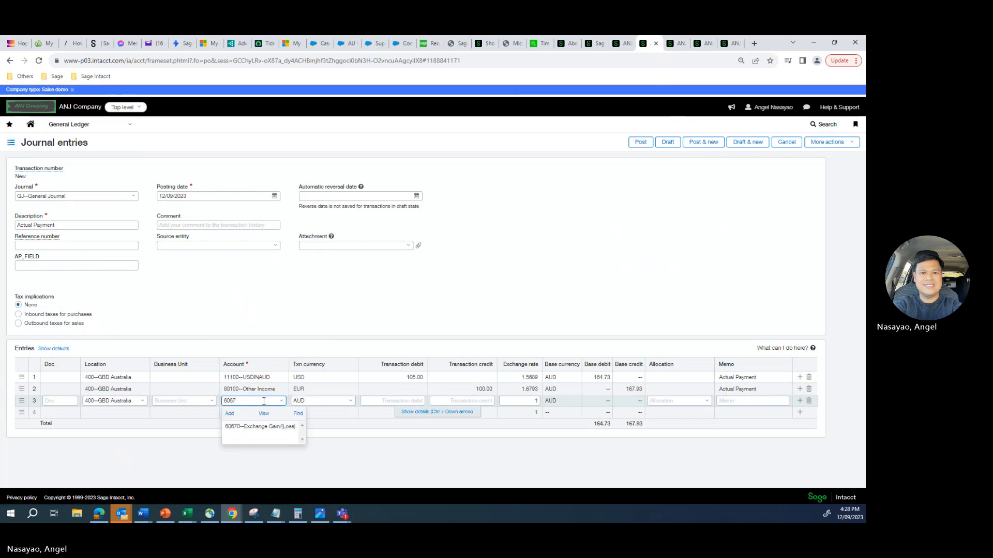
pyautogui.click(261, 427)
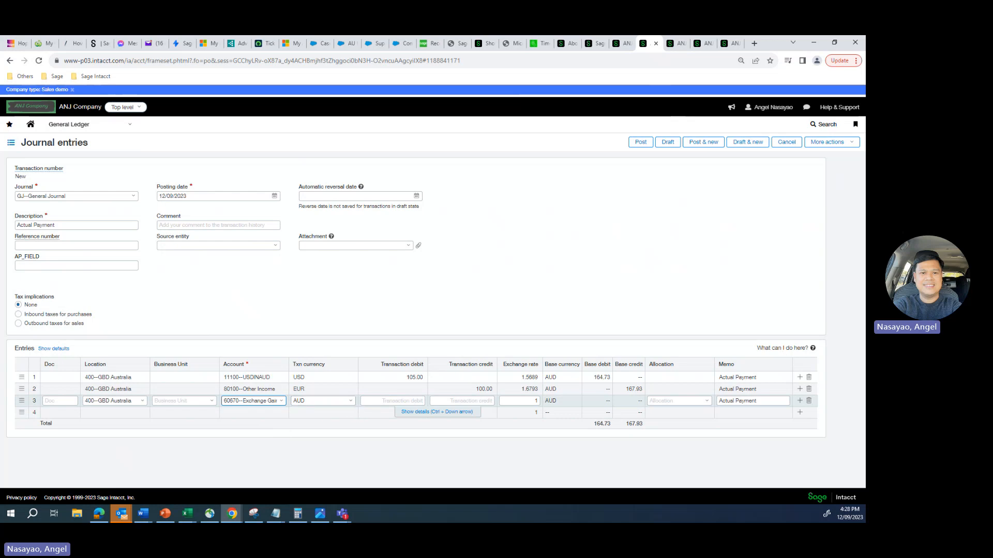
# Switch to Calculator and subtract the base debit total 164.73 from the base credit total 167.93.
pyautogui.hotkey('alt', 'Tab')
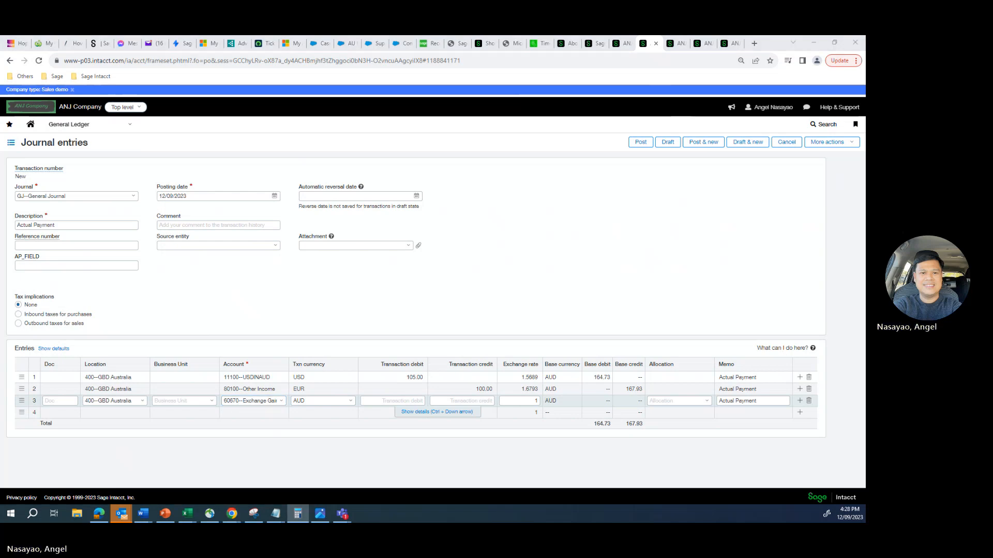
pyautogui.moveTo(864, 148); pyautogui.dragTo(556, 109)
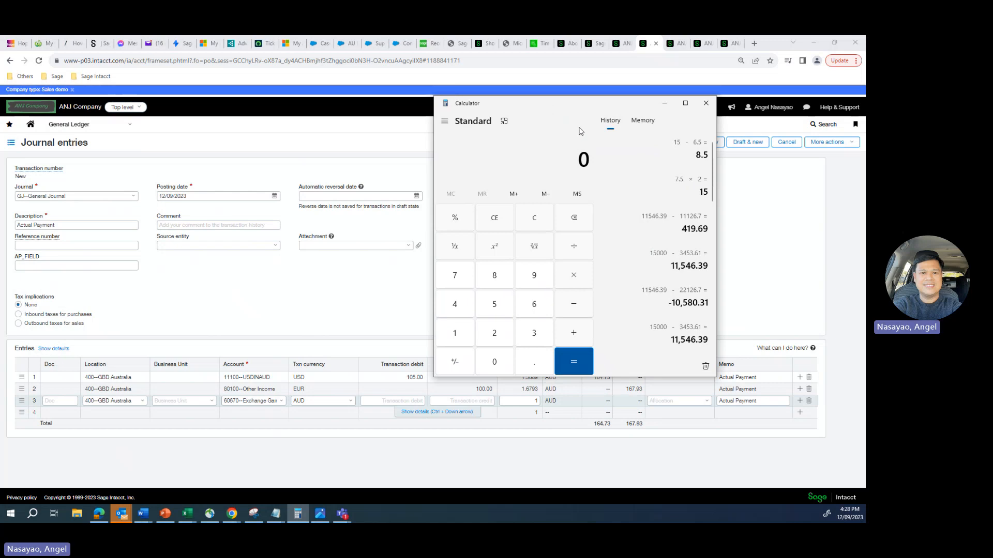
pyautogui.write('167.93')
pyautogui.press('-')
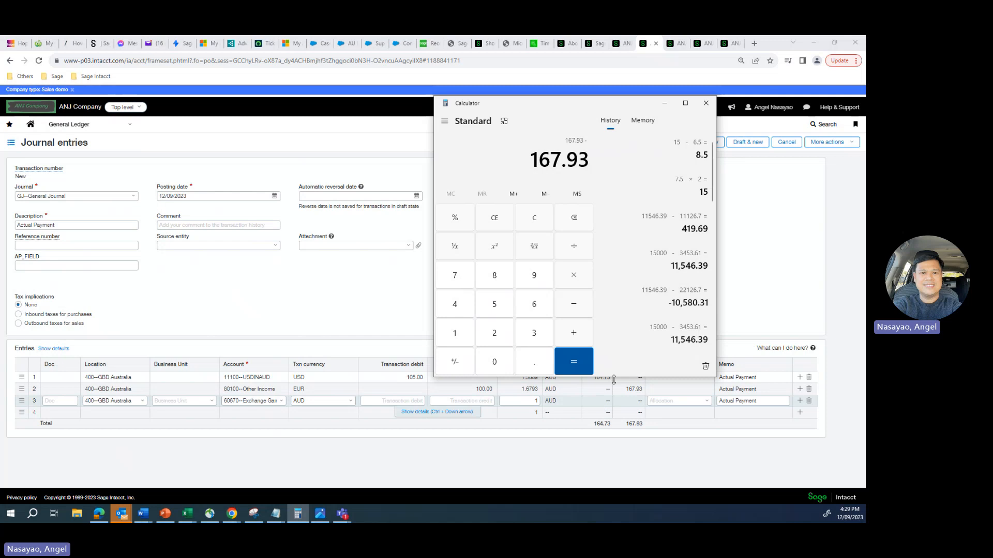
pyautogui.moveTo(612, 104); pyautogui.dragTo(611, 71)
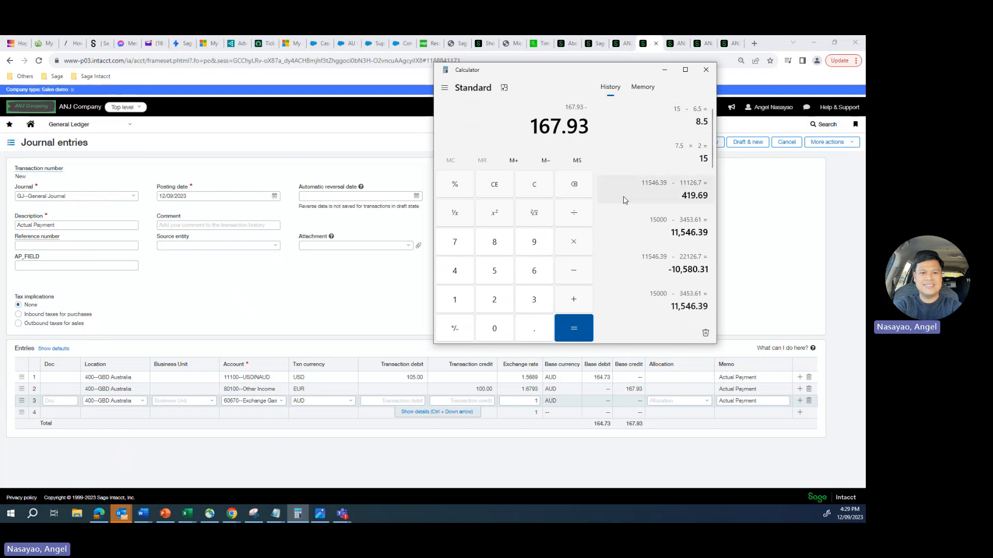
pyautogui.write('164.73')
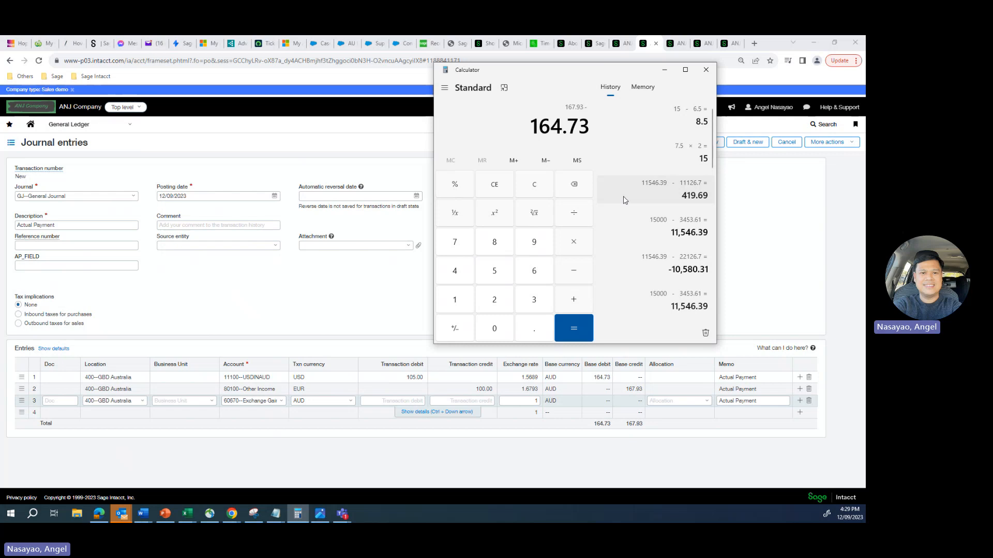
pyautogui.press('Return')
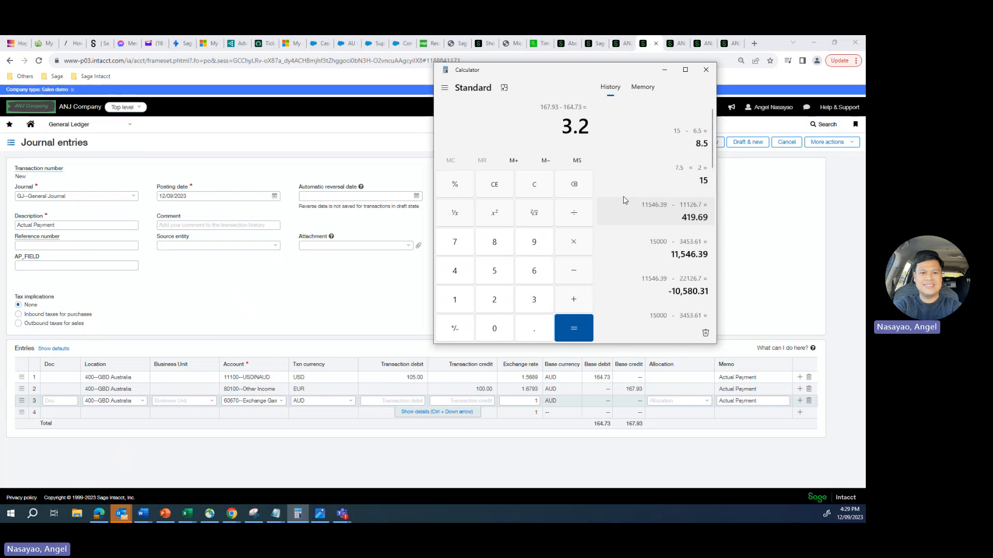
# Enter a transaction debit of 3.20 on the Exchange Gain/(Loss) line in Sage Intacct and post the journal entry.
pyautogui.click(412, 400)
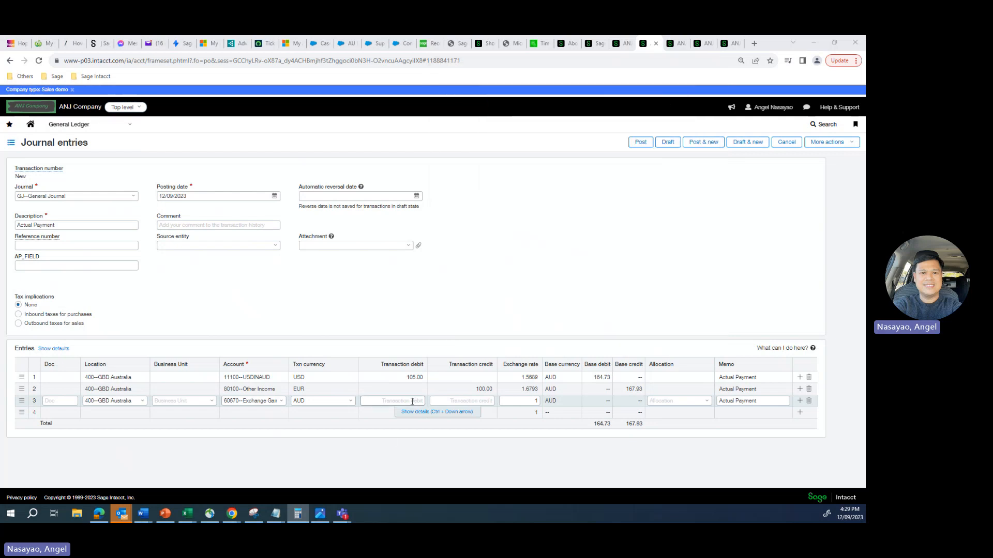
pyautogui.write('3.2')
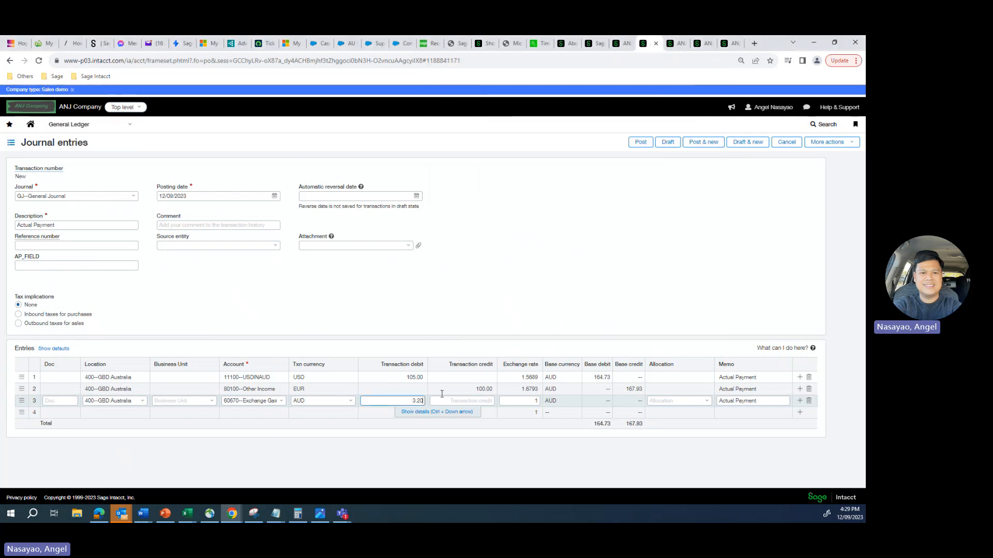
pyautogui.click(512, 275)
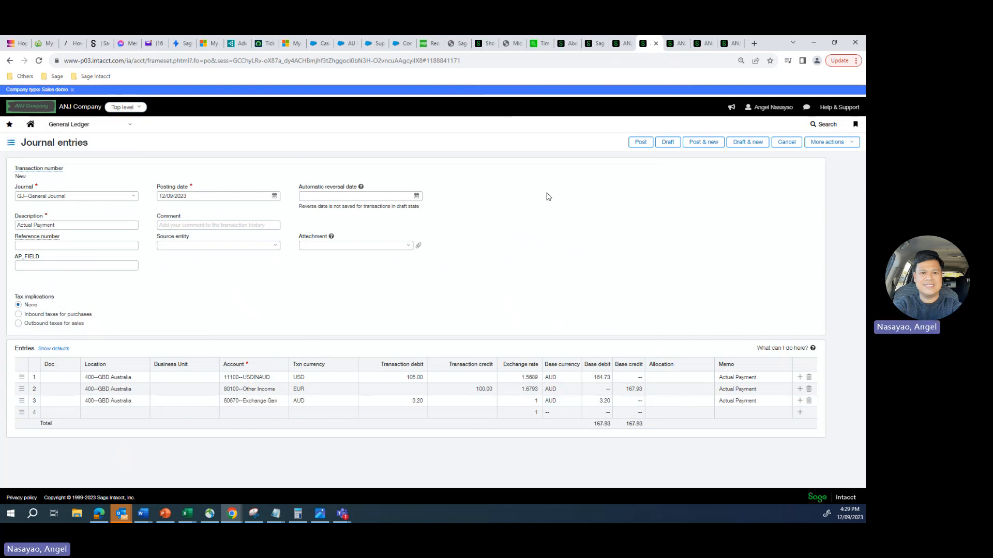
pyautogui.click(641, 143)
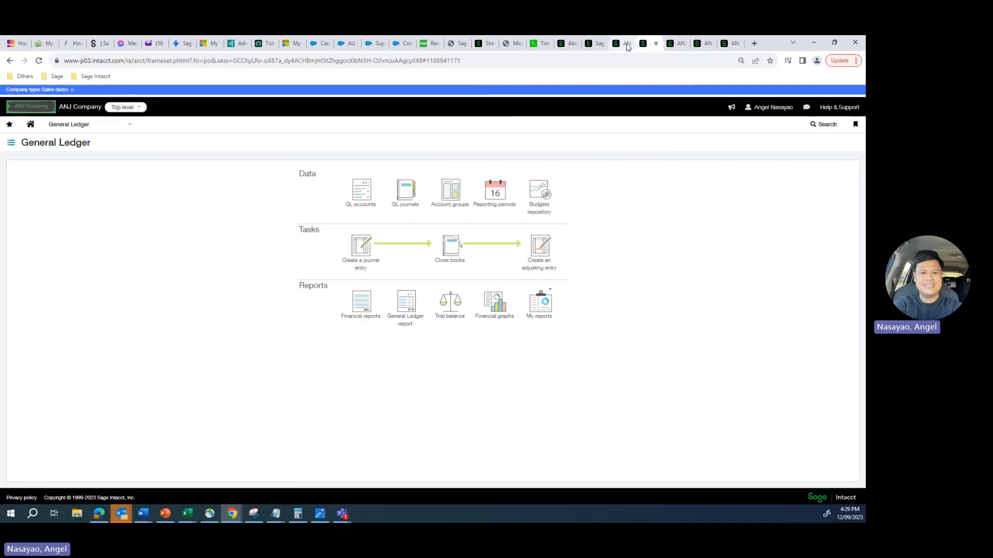
# Rerun the Customer aging report with its existing filters to check the customer's outstanding balance.
pyautogui.click(674, 46)
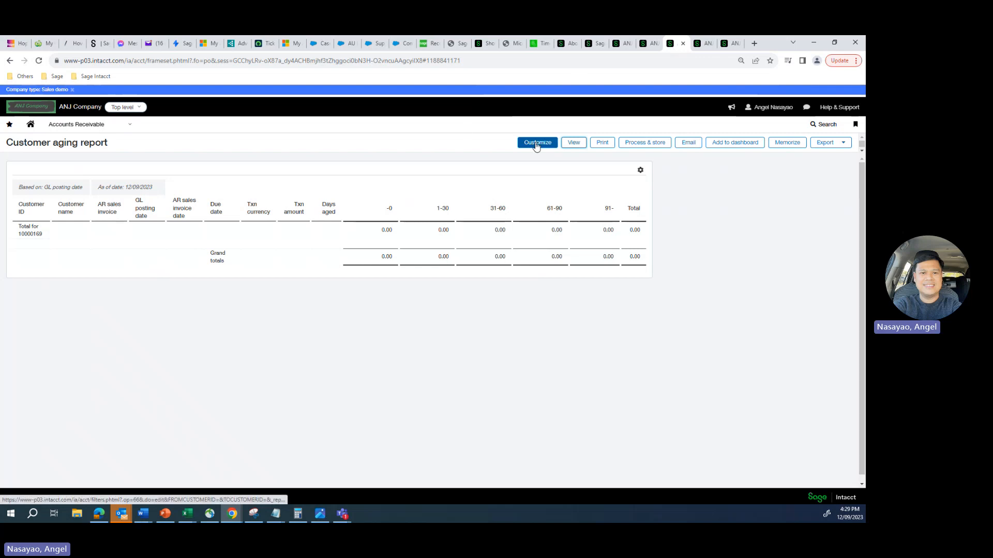
pyautogui.click(536, 145)
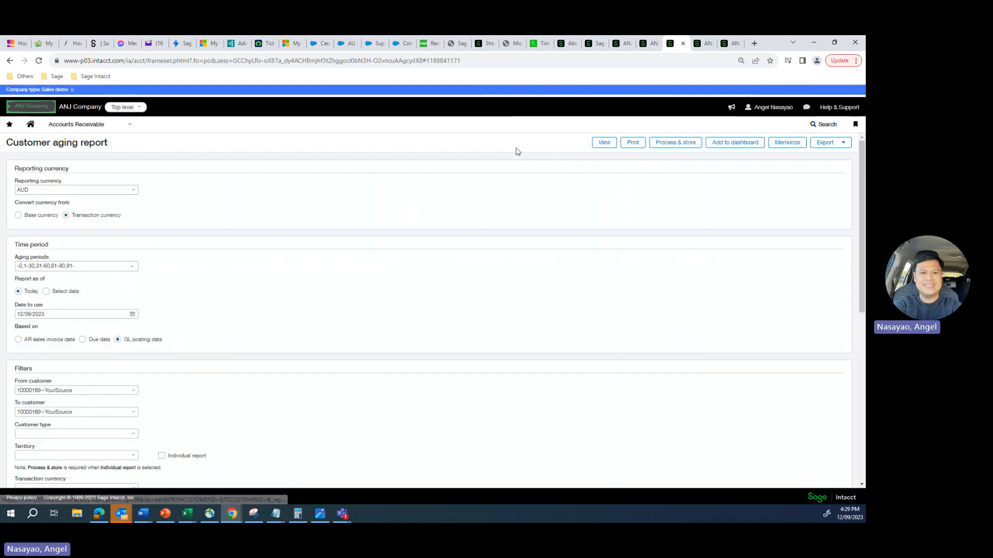
pyautogui.click(595, 146)
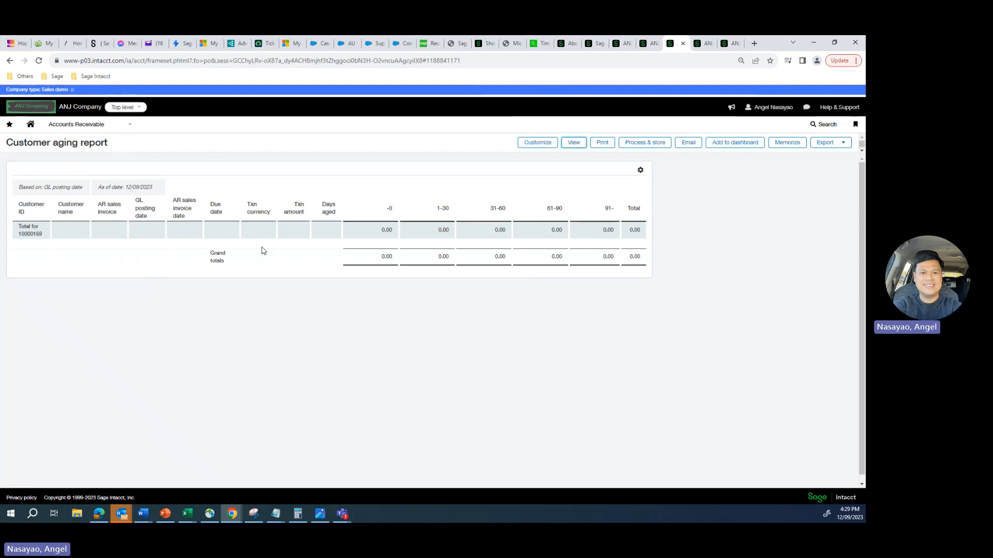
# Find the open Bank register report and refresh it to check the bank transactions.
pyautogui.click(698, 46)
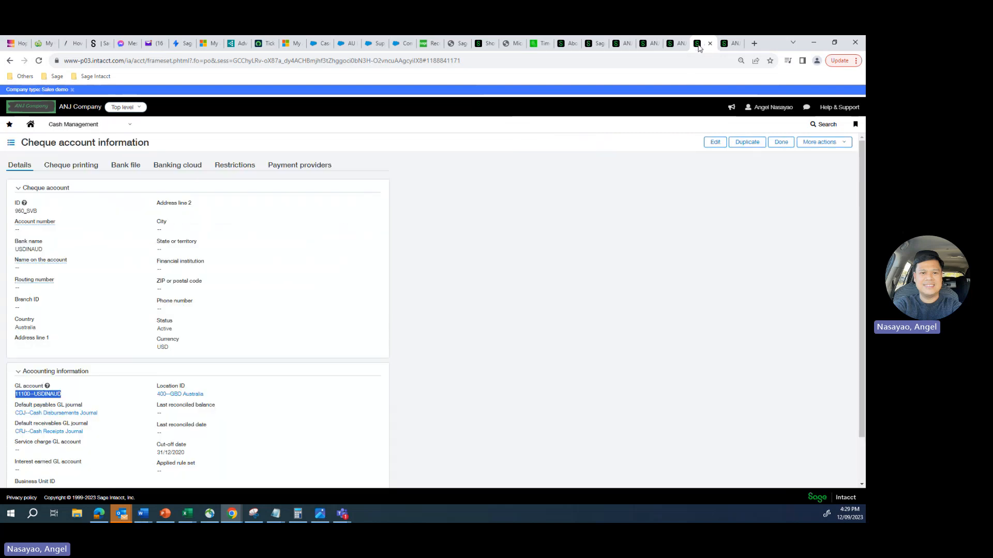
pyautogui.click(733, 45)
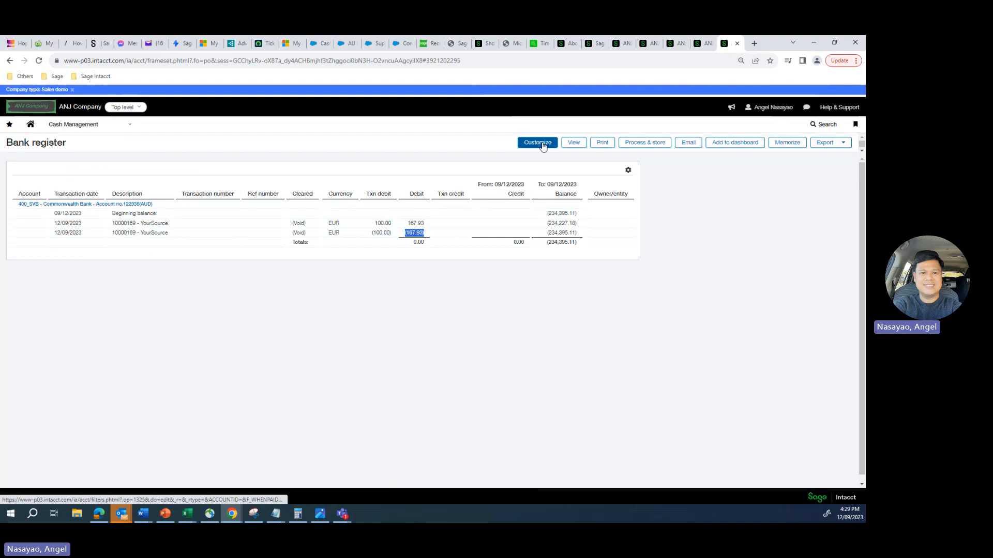
pyautogui.click(572, 143)
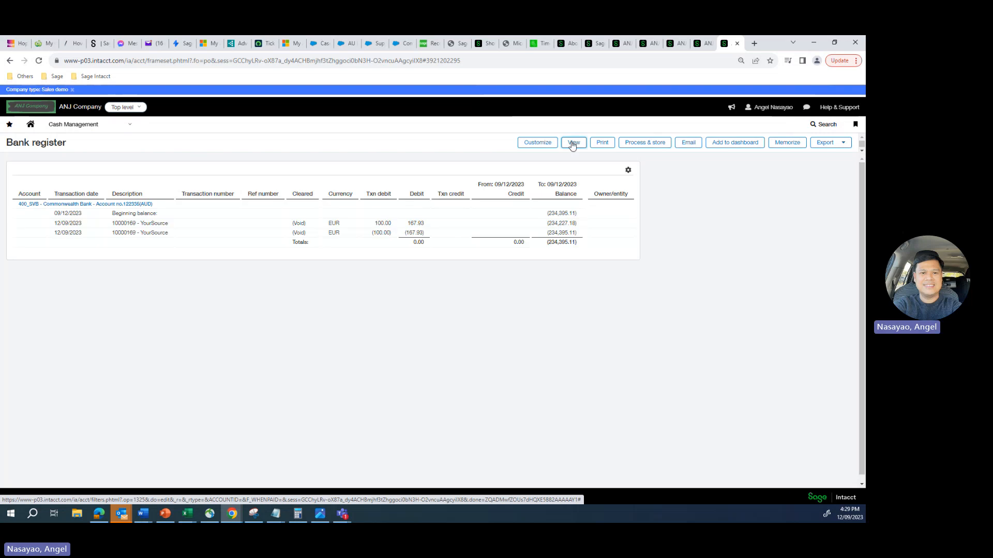
# Rerun the Bank register report for bank 960_SVB--USDINAUD and check the base debit of the Actual Payment transaction.
pyautogui.click(528, 145)
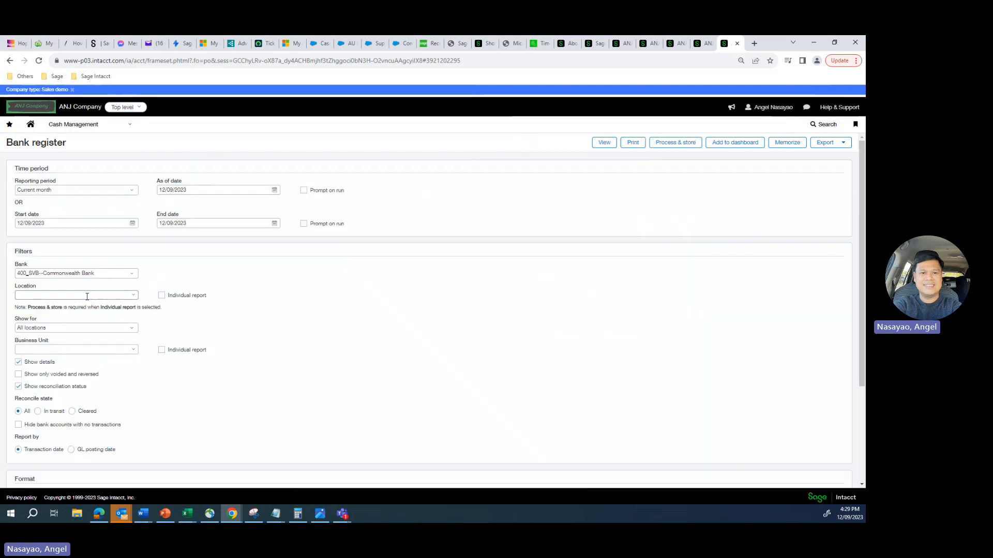
pyautogui.click(131, 274)
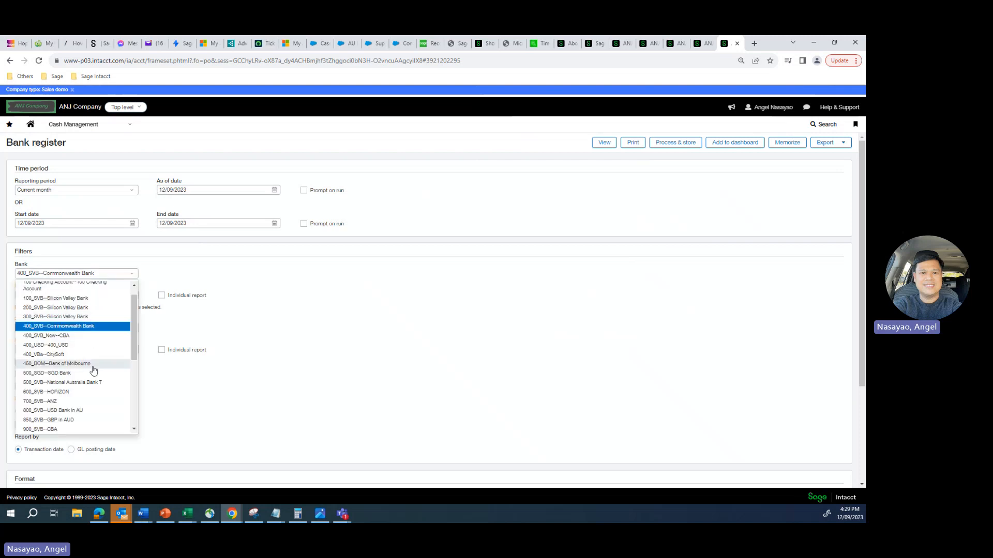
pyautogui.scroll(-2, 92, 370)
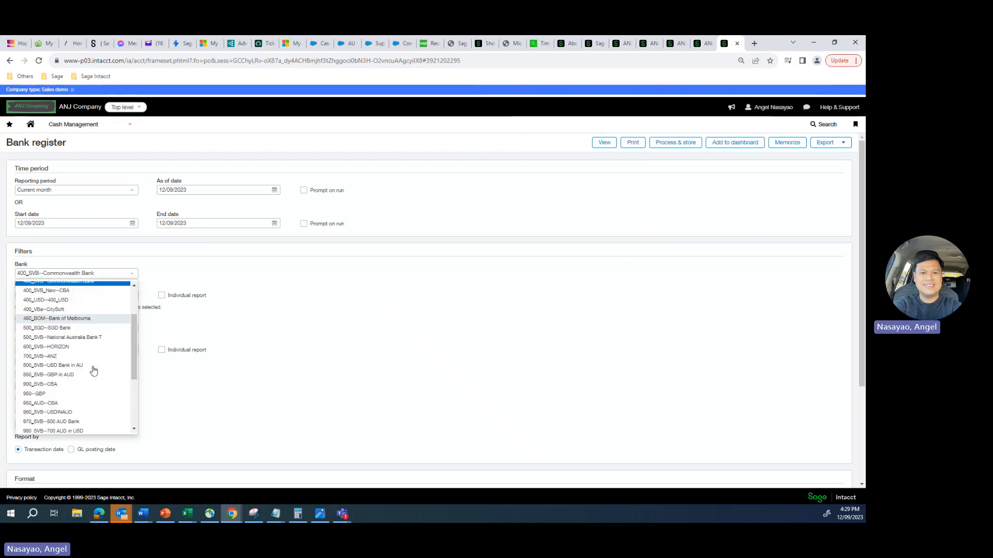
pyautogui.click(72, 412)
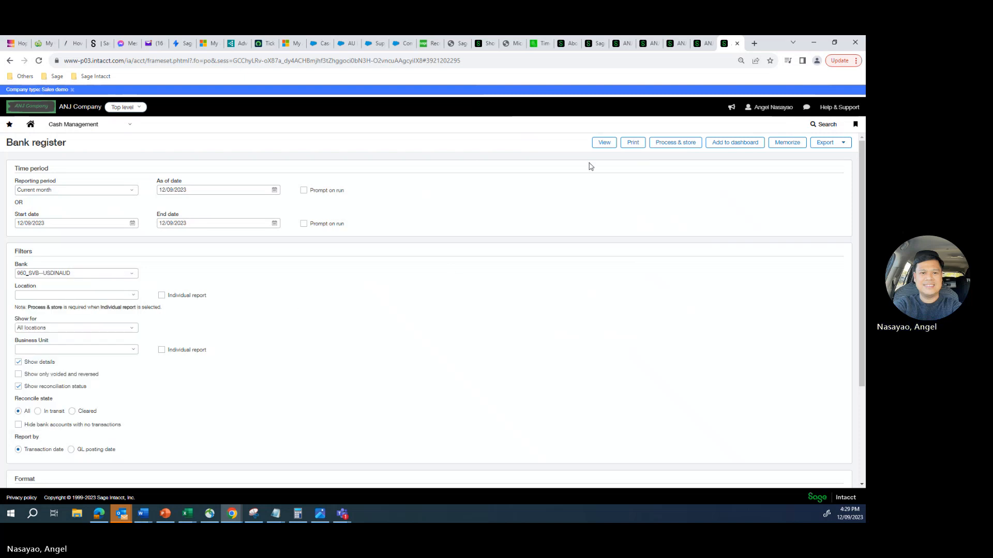
pyautogui.click(601, 144)
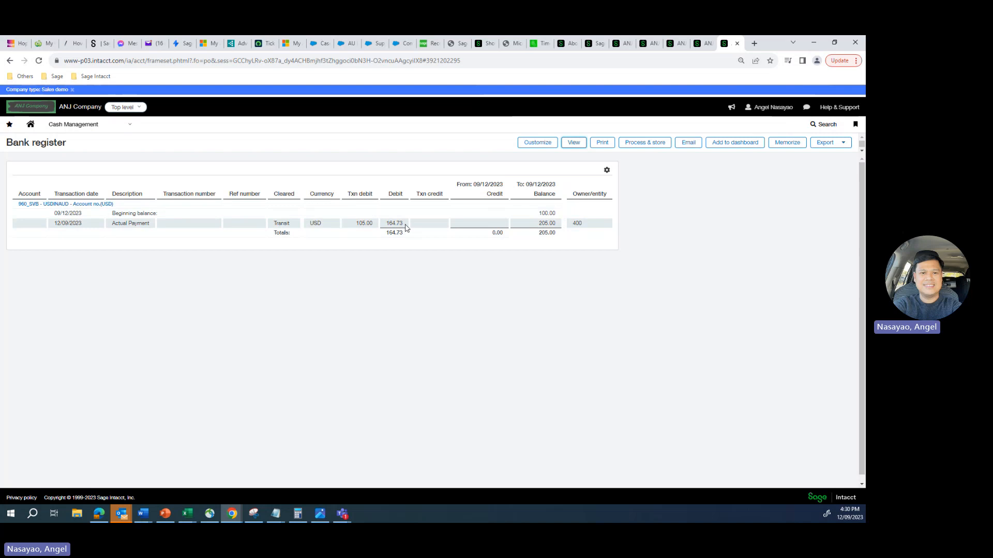
pyautogui.moveTo(406, 228); pyautogui.dragTo(388, 224)
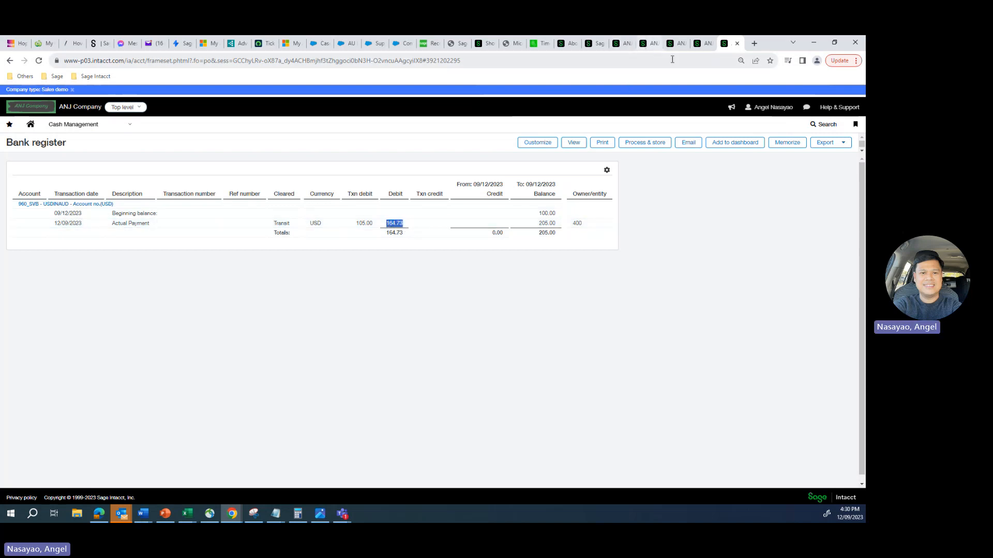
# Open the details of cheque account 960_SVB from Cash Management and check its linked GL account.
pyautogui.click(647, 44)
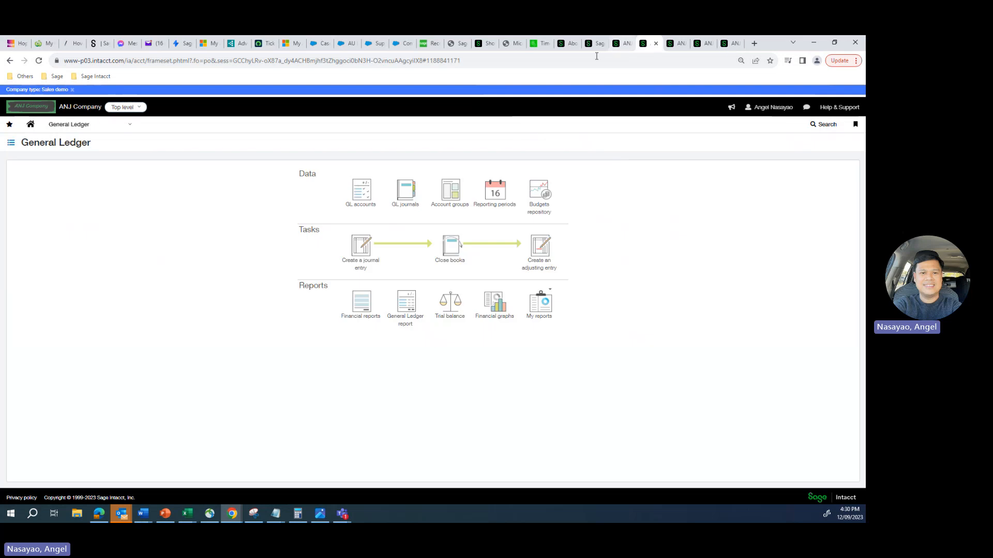
pyautogui.click(130, 125)
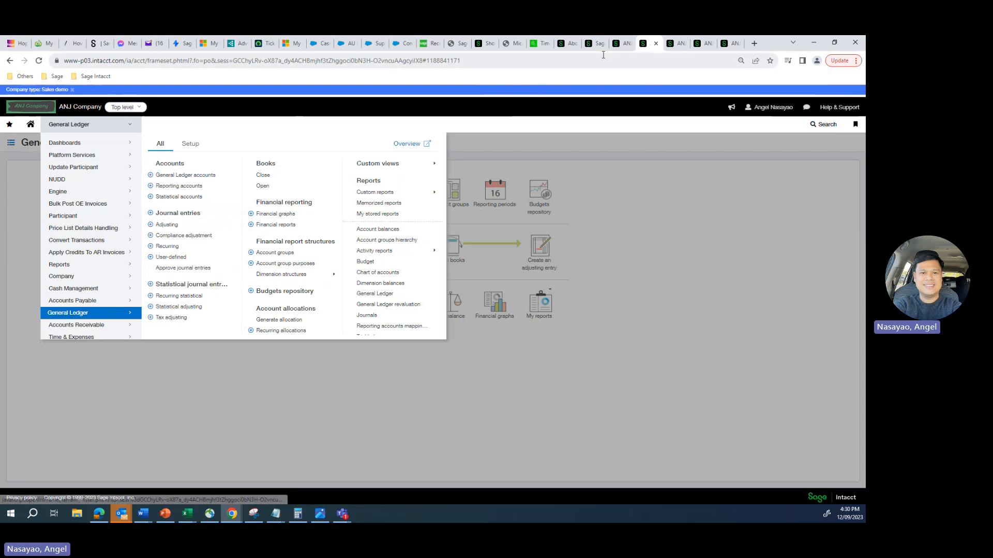
pyautogui.click(678, 45)
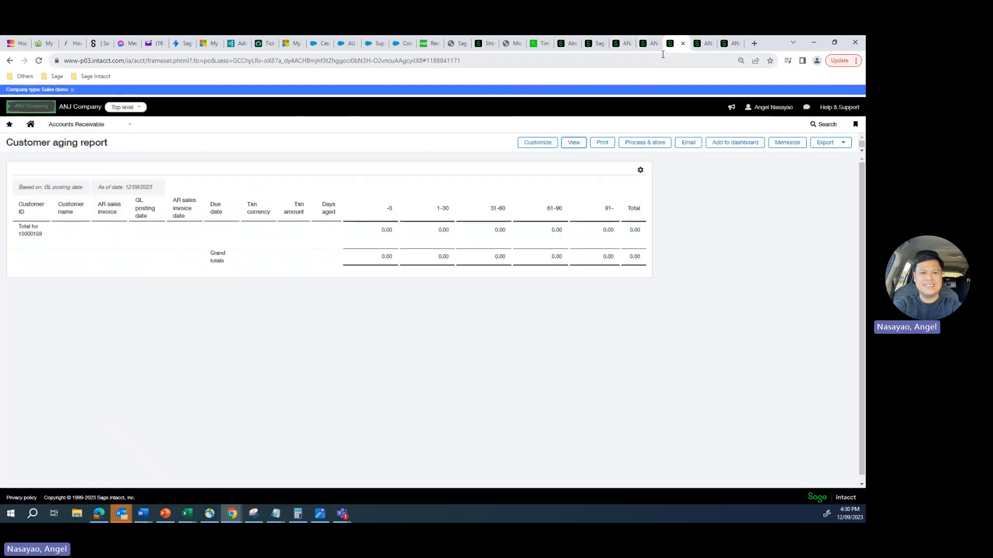
pyautogui.click(651, 44)
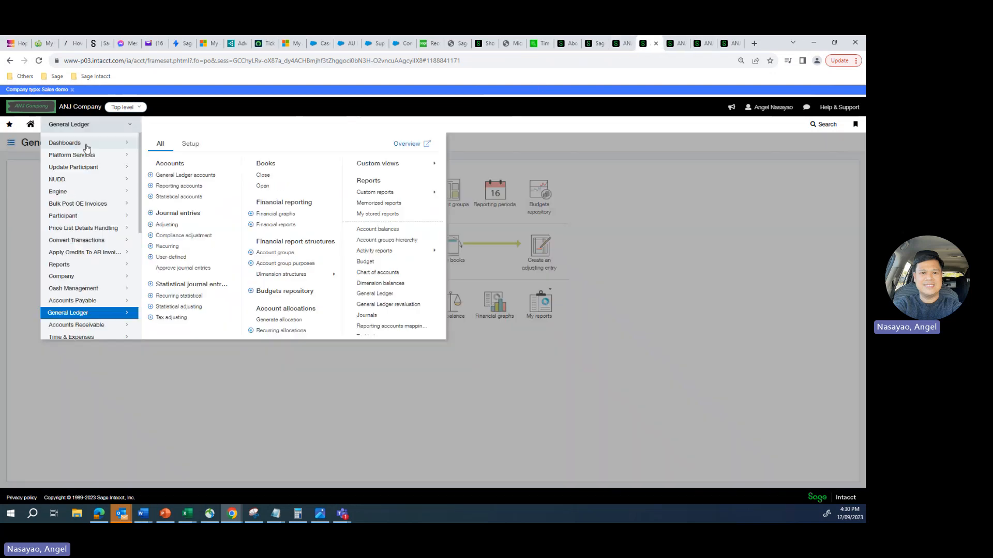
pyautogui.click(79, 291)
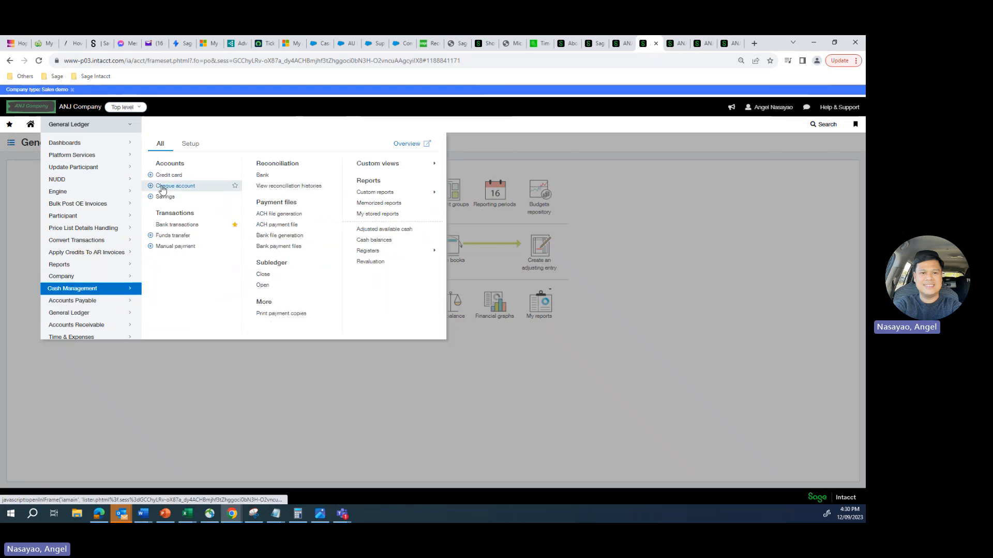
pyautogui.click(162, 188)
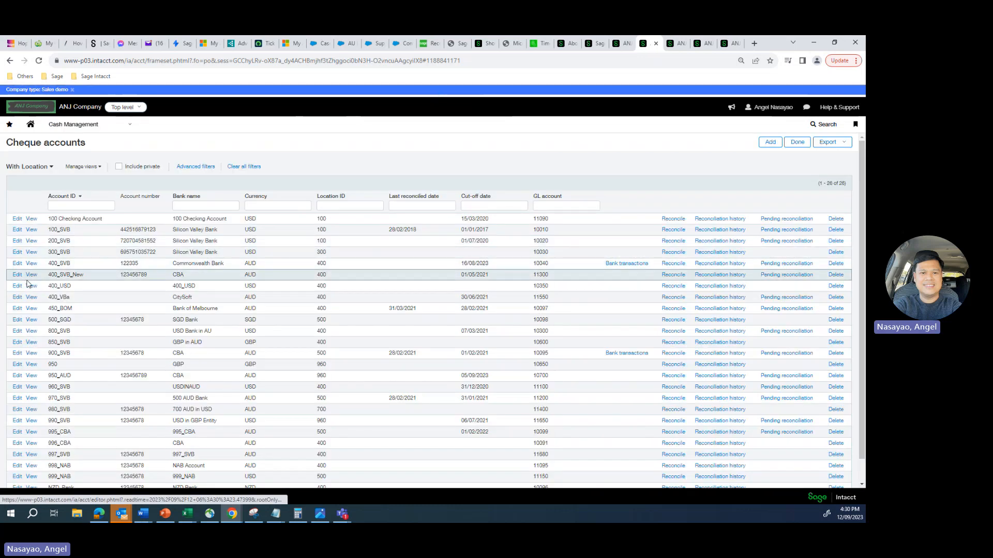
pyautogui.click(33, 387)
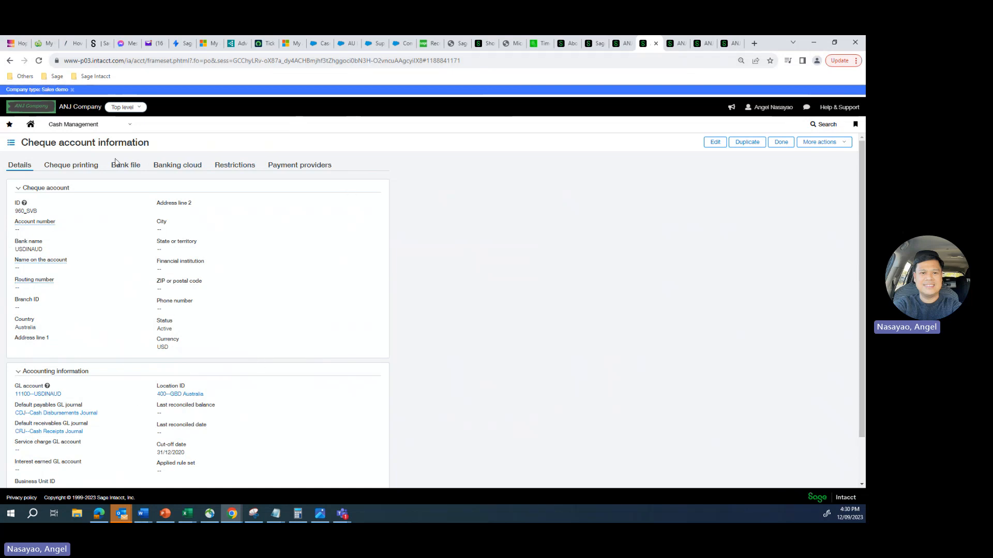
pyautogui.click(634, 44)
pyautogui.click(674, 44)
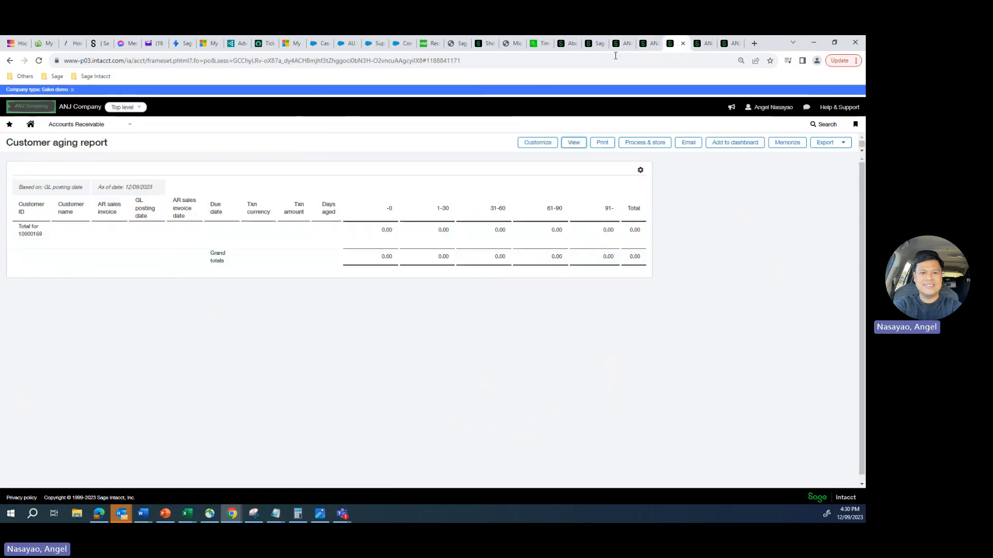
pyautogui.click(699, 45)
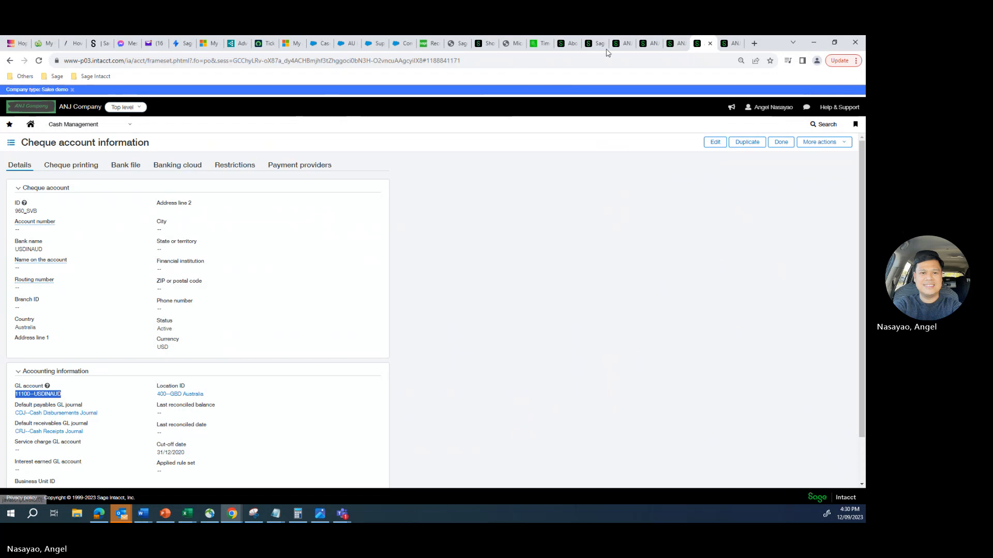
# Duplicate the Bank register page and use the copy to view the Actual Payment entry among the General Journal transactions.
pyautogui.click(732, 46)
pyautogui.rightClick(731, 46)
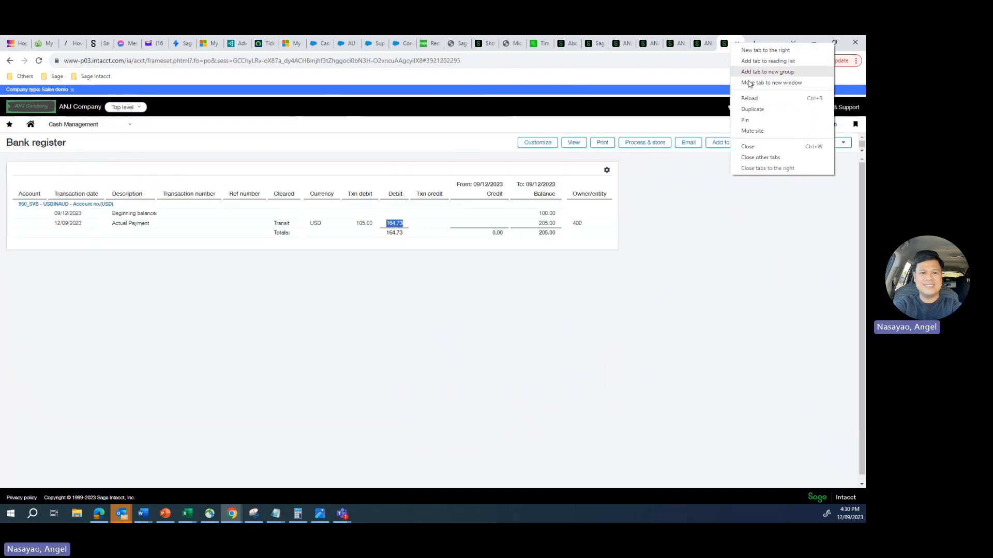
pyautogui.click(749, 111)
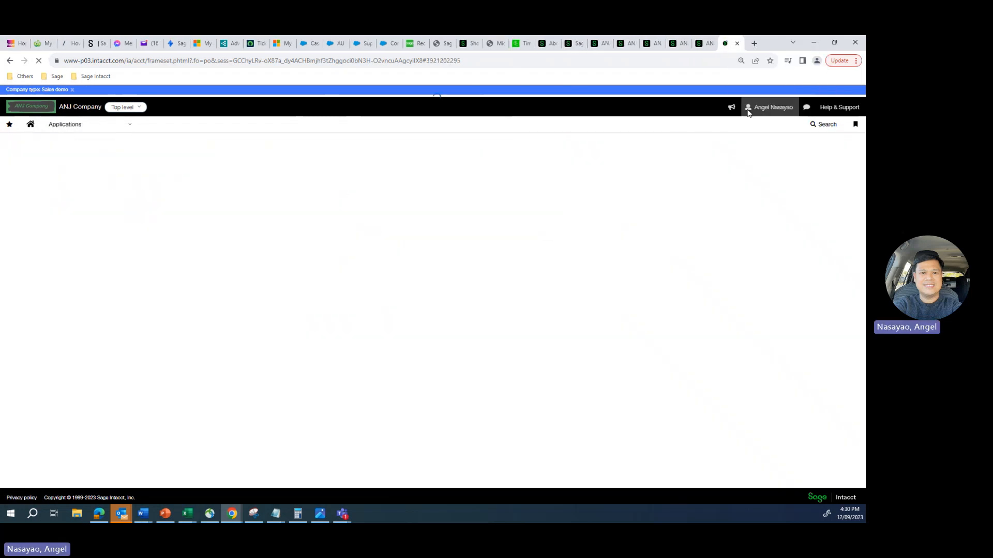
pyautogui.click(130, 127)
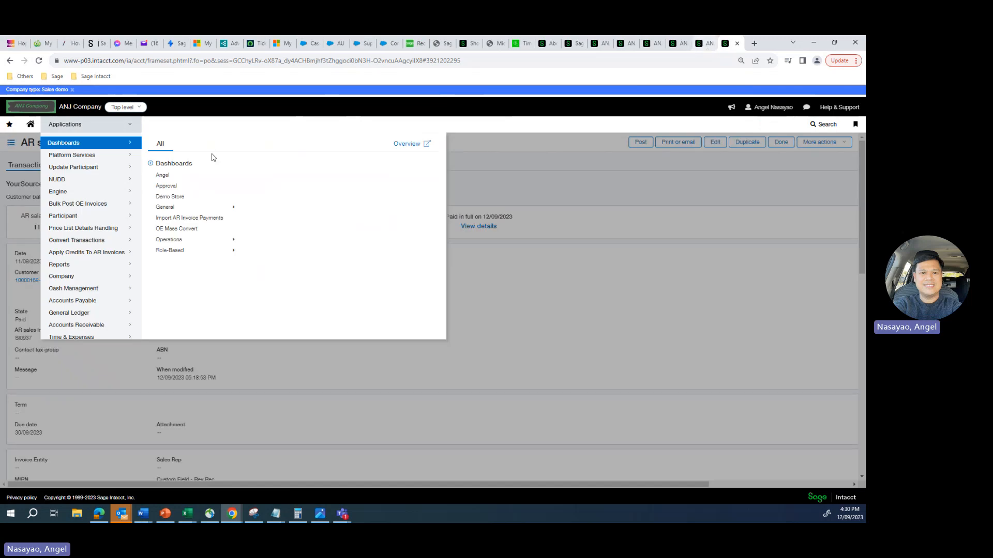
pyautogui.hotkey('ctrl', 'shift', 'Tab')
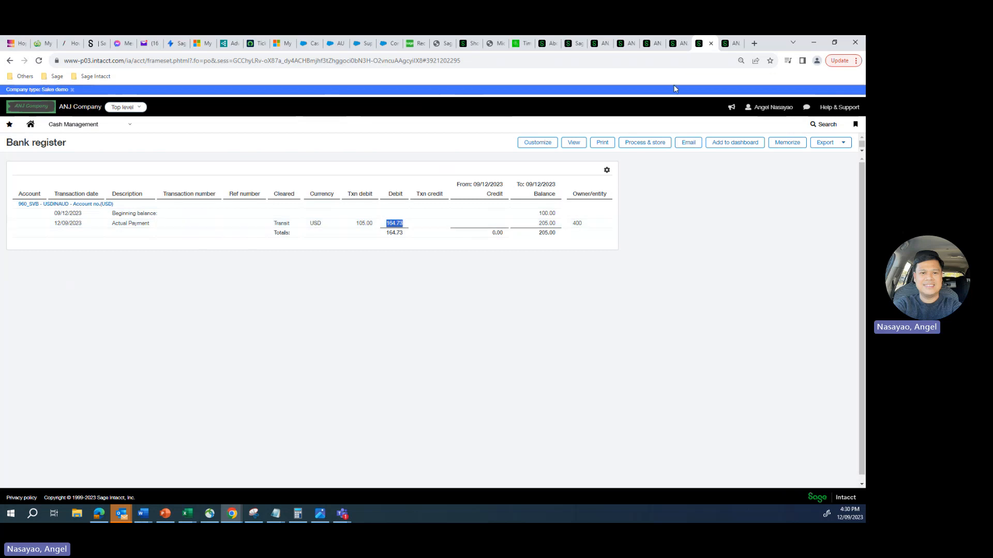
pyautogui.click(730, 43)
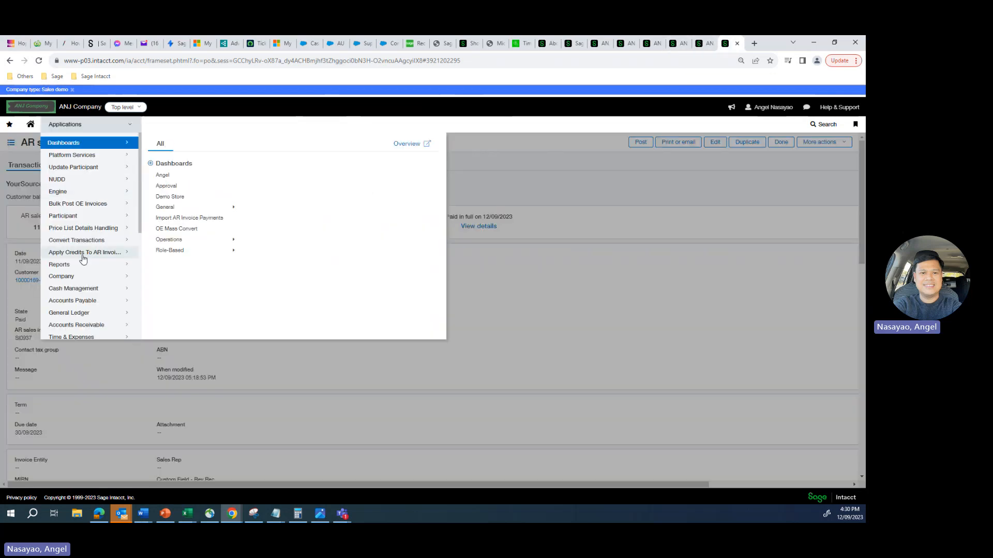
pyautogui.click(80, 313)
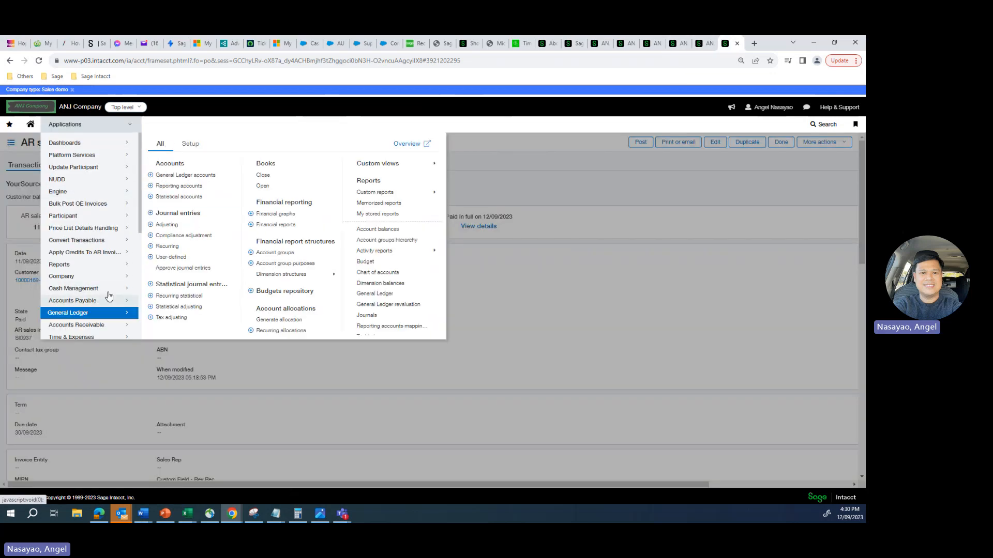
pyautogui.click(187, 215)
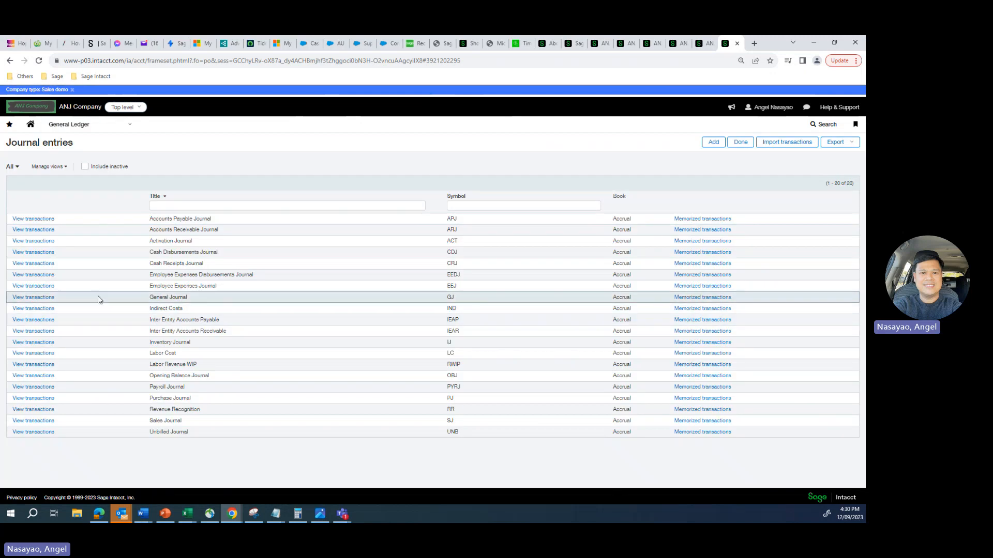
pyautogui.click(41, 299)
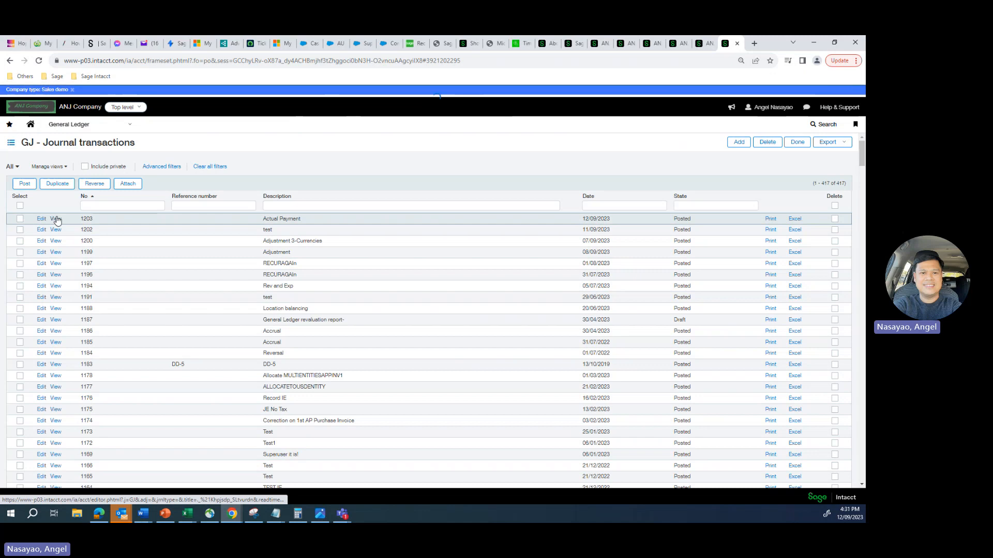
pyautogui.click(56, 219)
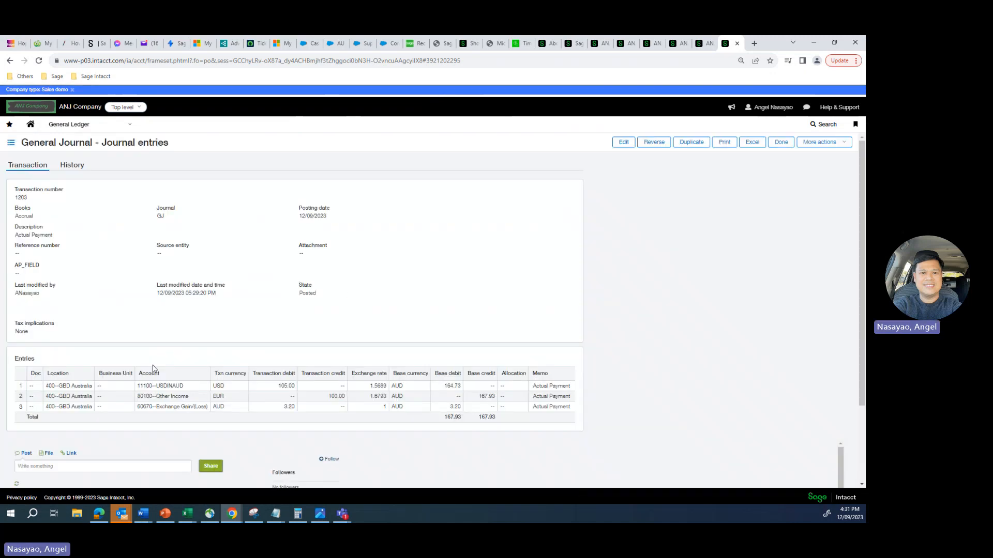
# Compare the USDINAUD line's transaction debit, exchange rate and base debit in the journal entry with the Bank register amounts.
pyautogui.doubleClick(283, 386)
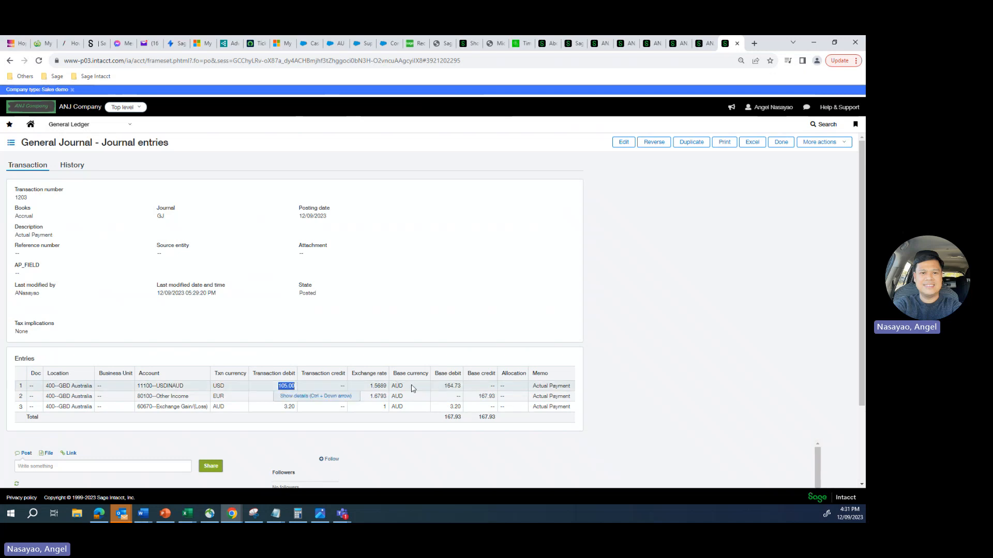
pyautogui.moveTo(370, 387); pyautogui.dragTo(460, 387)
pyautogui.click(703, 43)
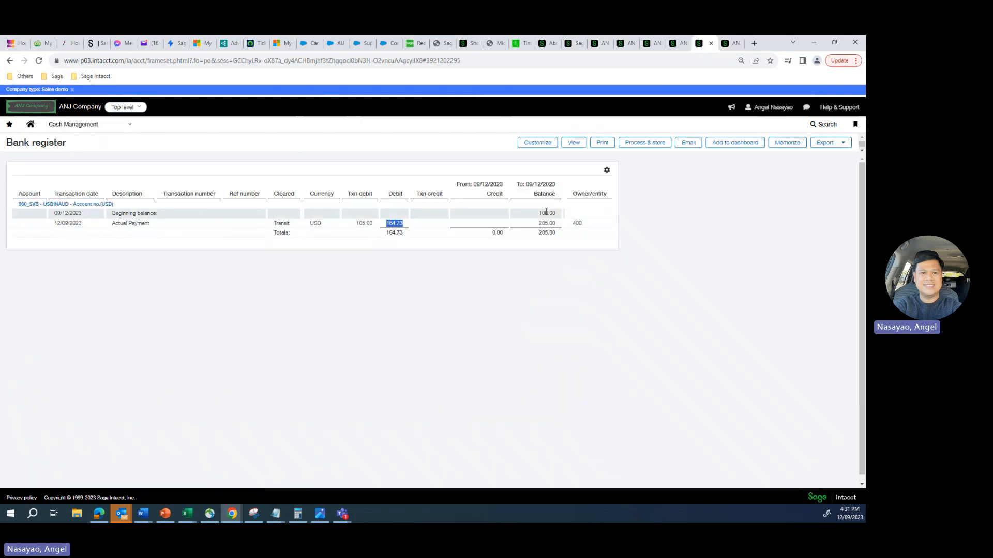
pyautogui.moveTo(539, 213); pyautogui.dragTo(554, 212)
pyautogui.moveTo(356, 223); pyautogui.dragTo(372, 224)
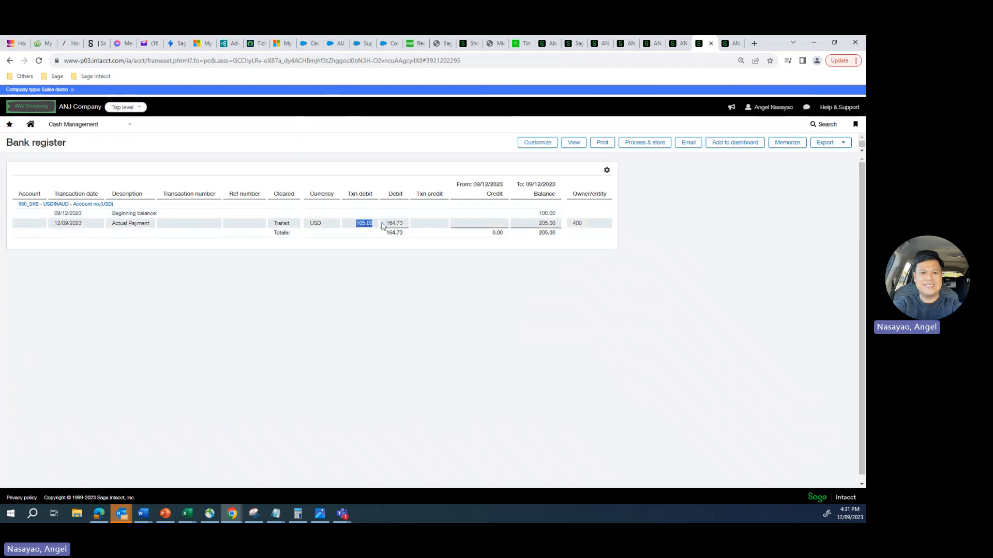
pyautogui.click(726, 46)
pyautogui.moveTo(278, 385); pyautogui.dragTo(296, 386)
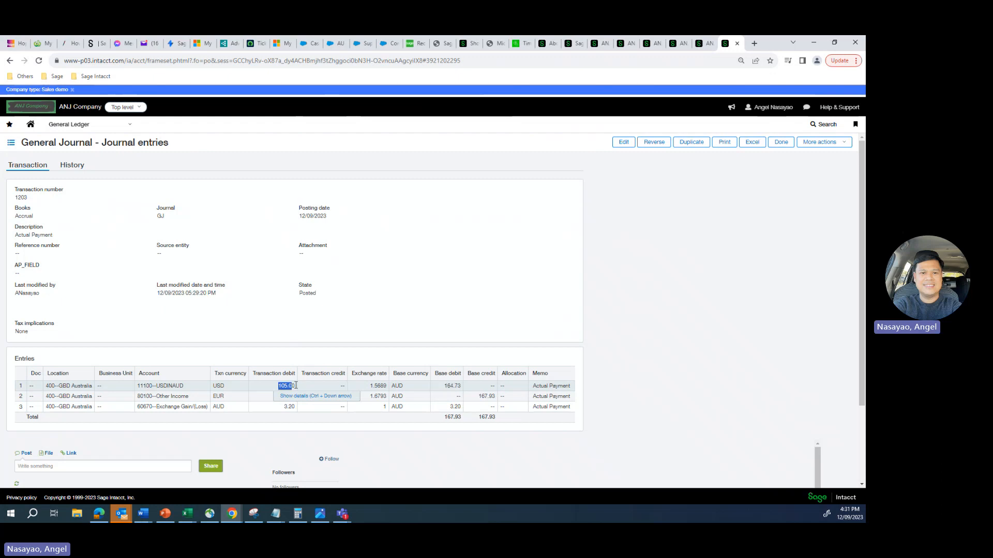
pyautogui.click(676, 43)
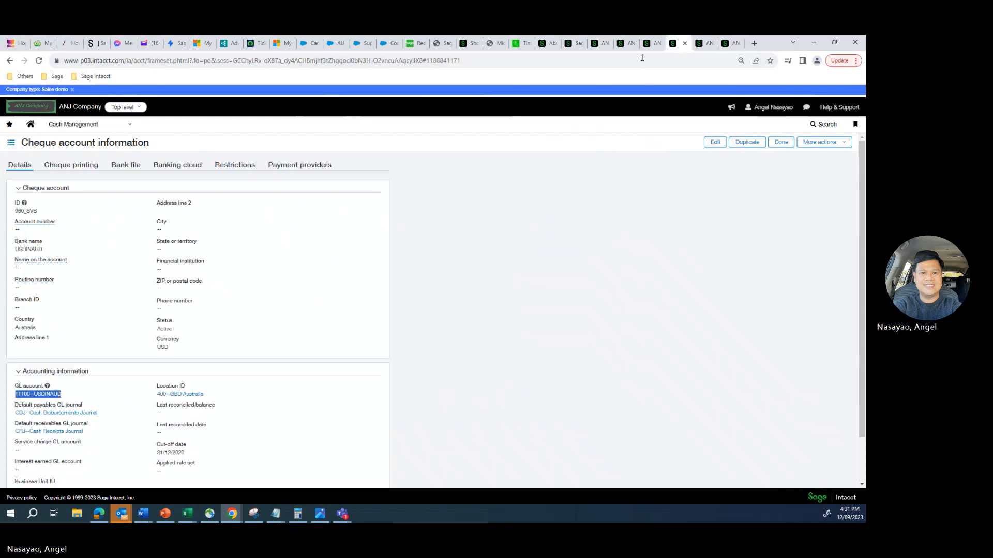
pyautogui.click(702, 43)
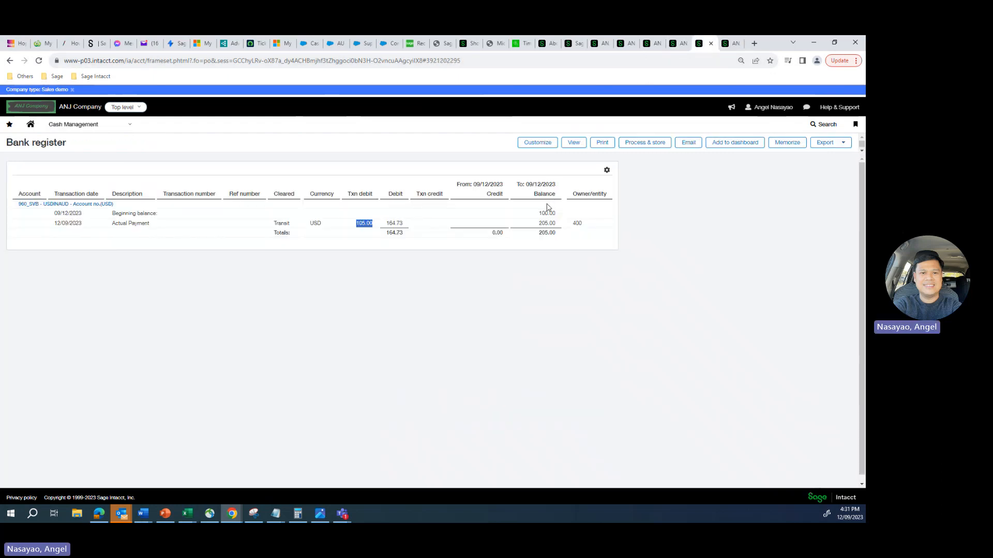